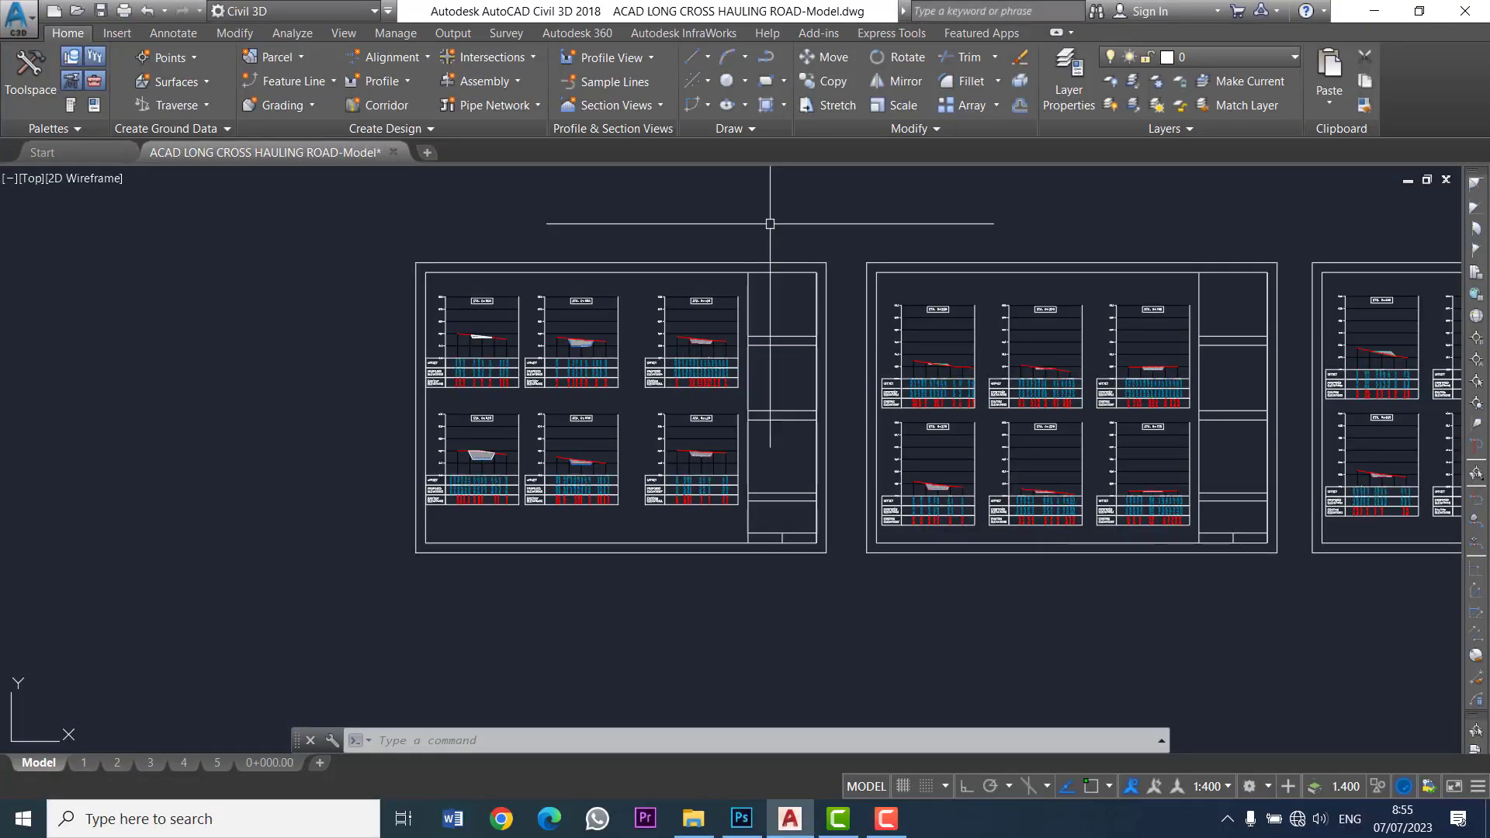
Step: Window-select the six cross-sections of the first sheet
middle_click_drag(808, 193, 784, 188)
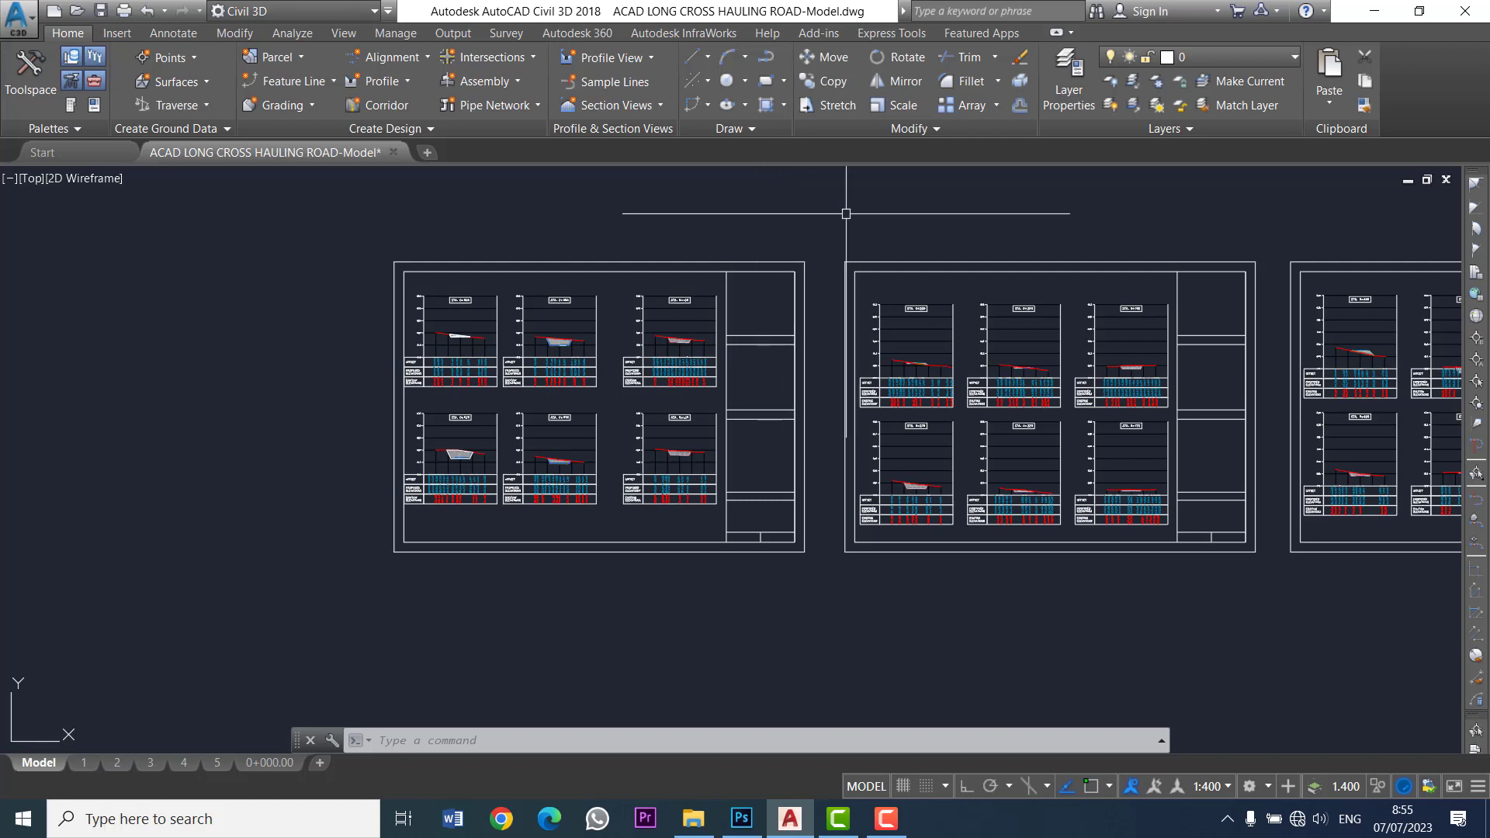
middle_click_drag(848, 212, 824, 214)
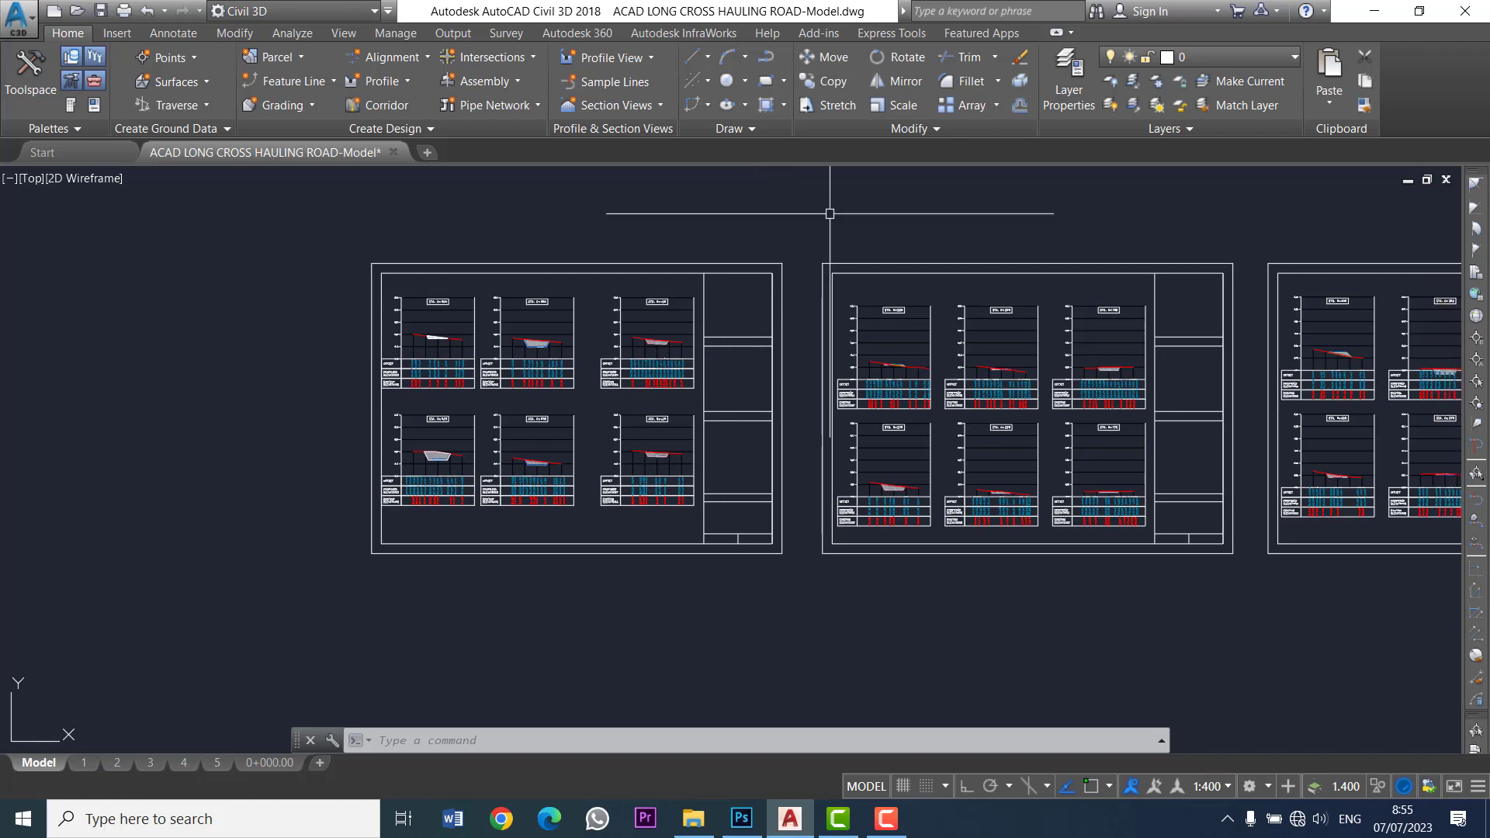
scroll(342, 359, "up", 2)
scroll(299, 329, "up", 4)
scroll(381, 347, "down", 6)
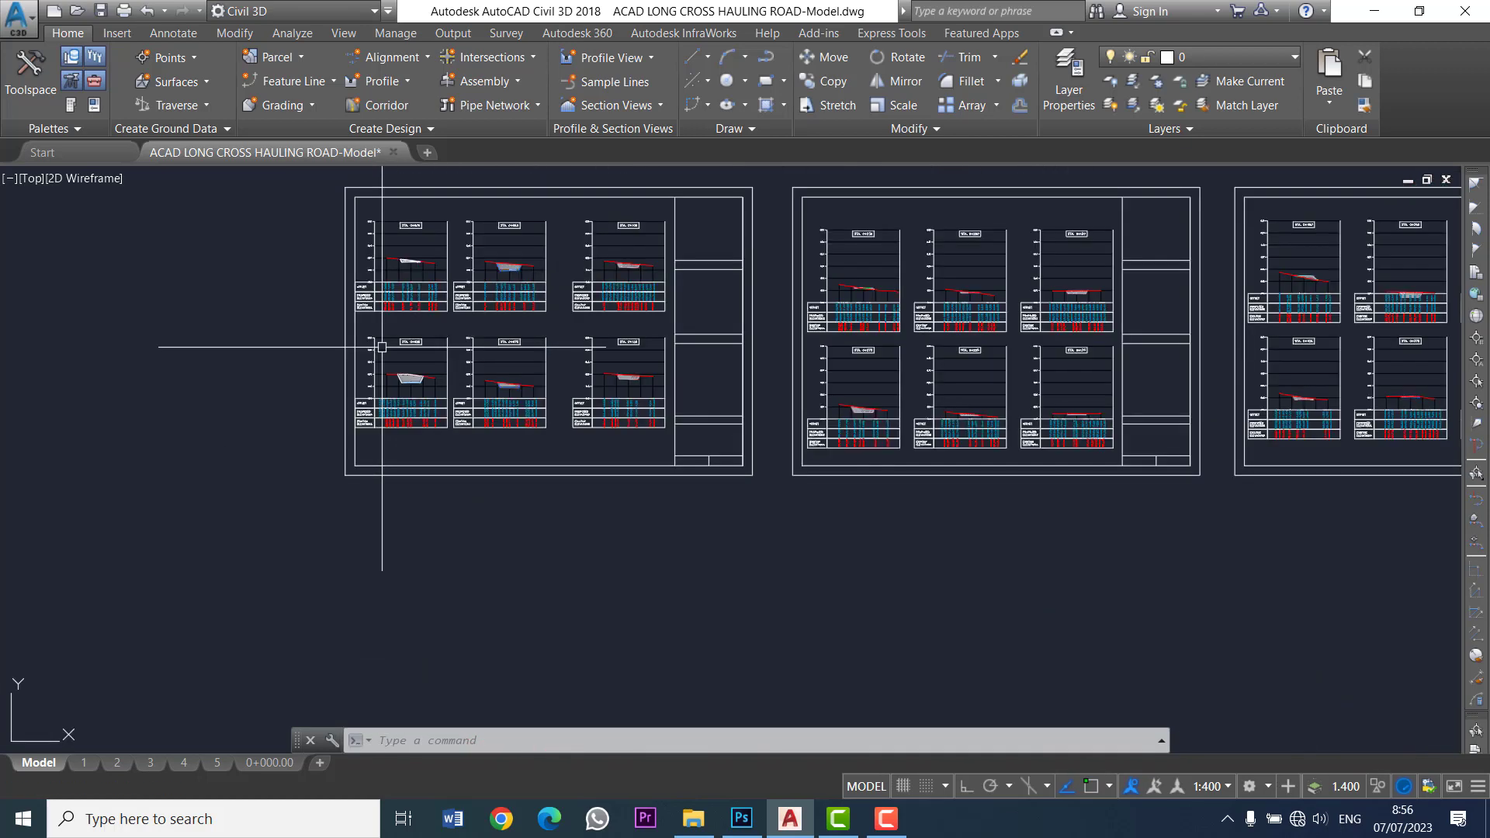
left_click(287, 211)
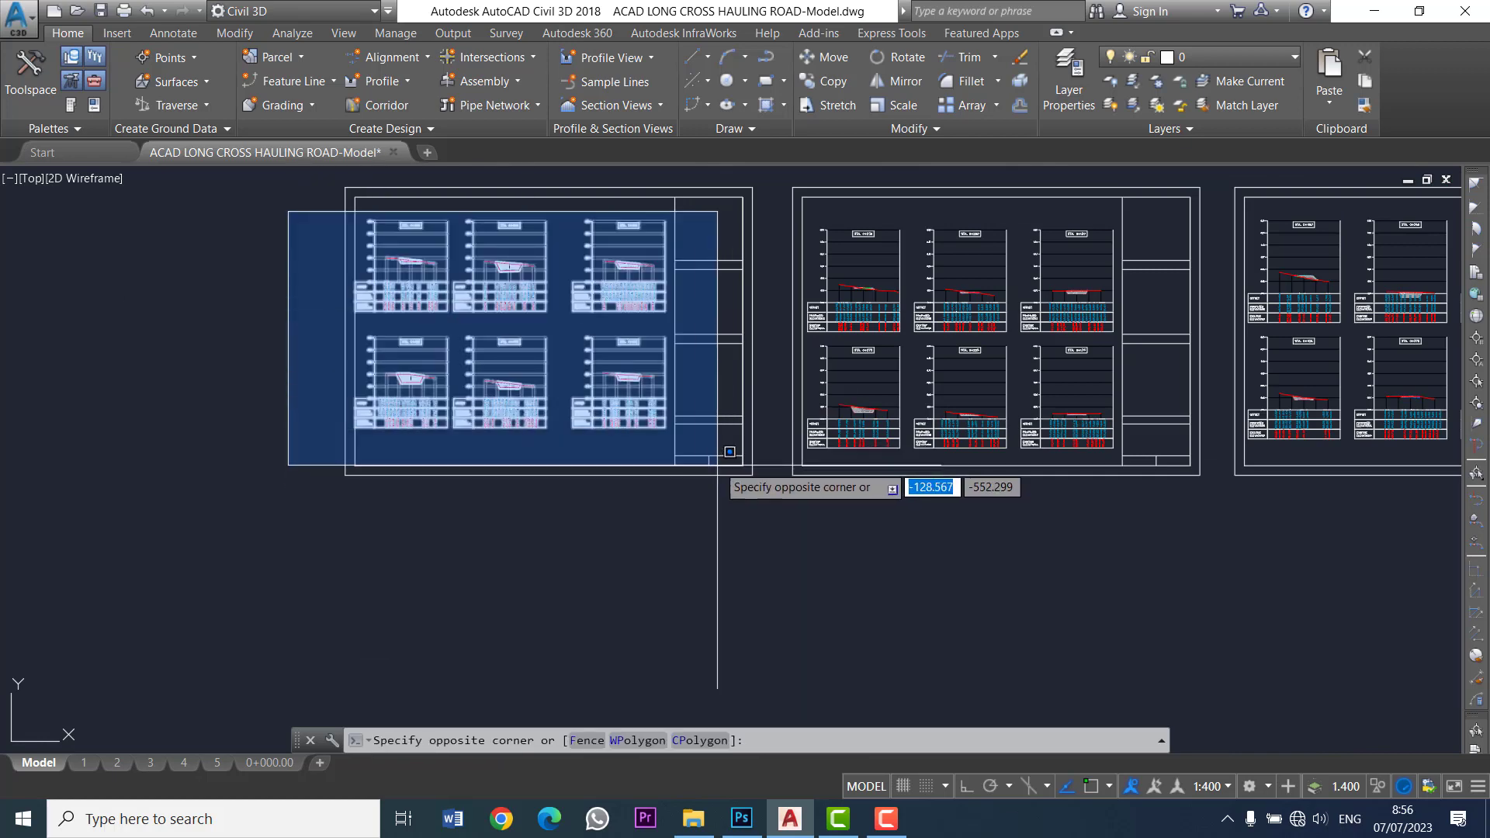
left_click(729, 452)
scroll(503, 432, "up", 2)
Step: Move the selected cross-sections horizontally with Ortho on to their new position in the frame
type("m")
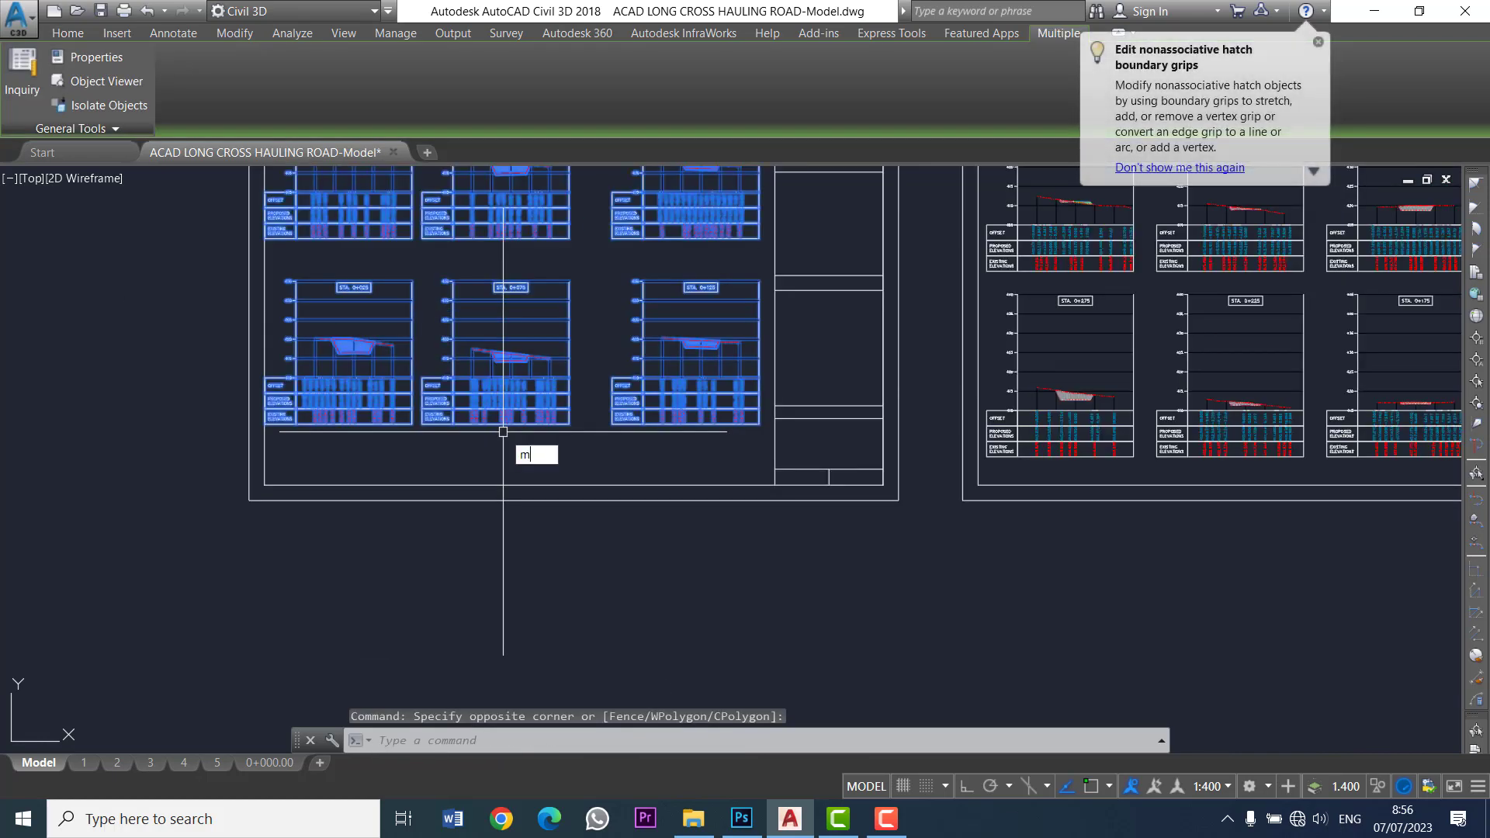
key("Return")
scroll(496, 450, "up", 3)
left_click(268, 439)
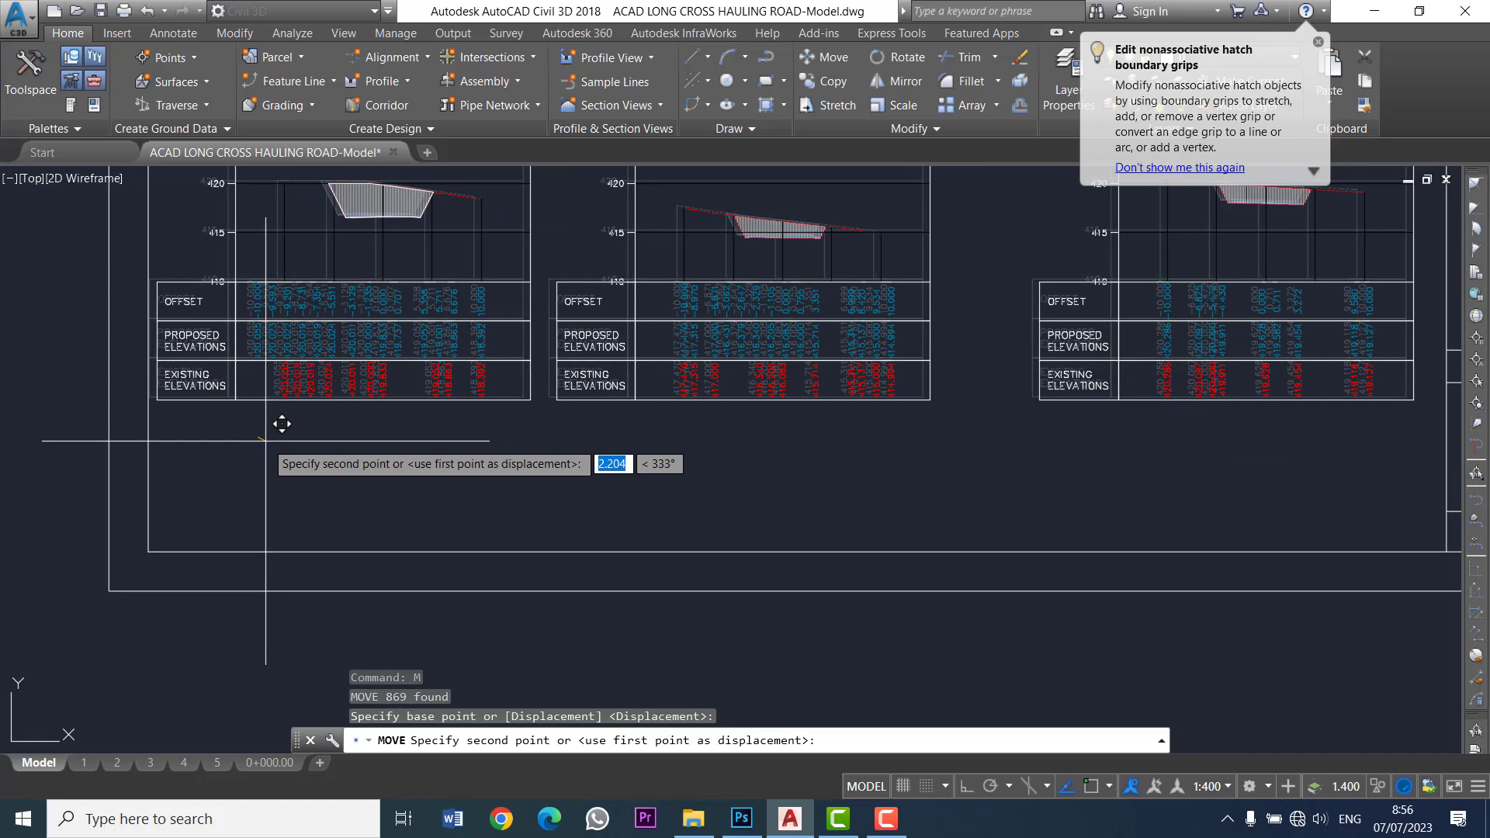
key("F8")
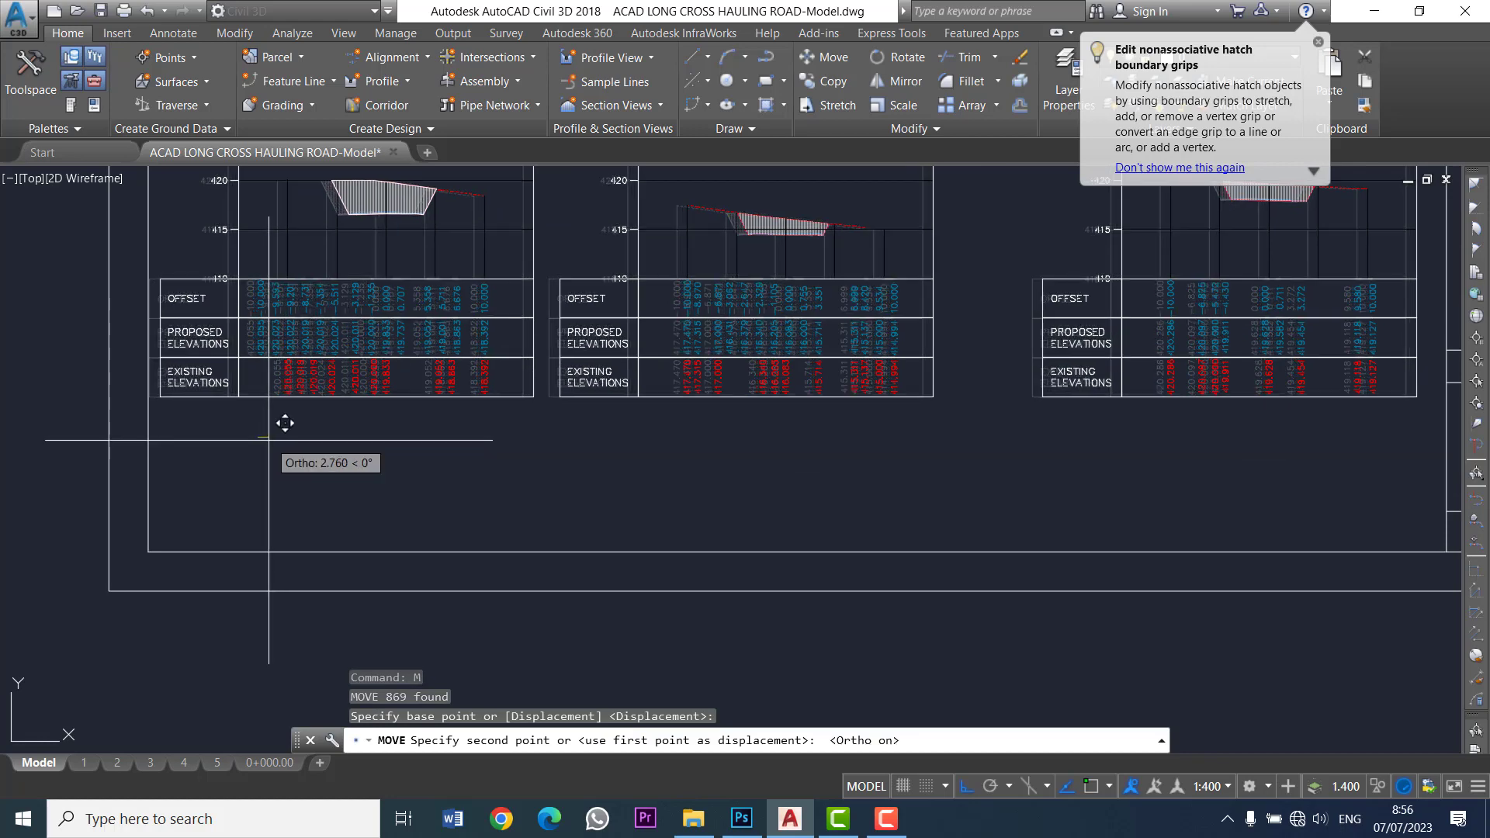
left_click(268, 440)
scroll(269, 440, "down", 2)
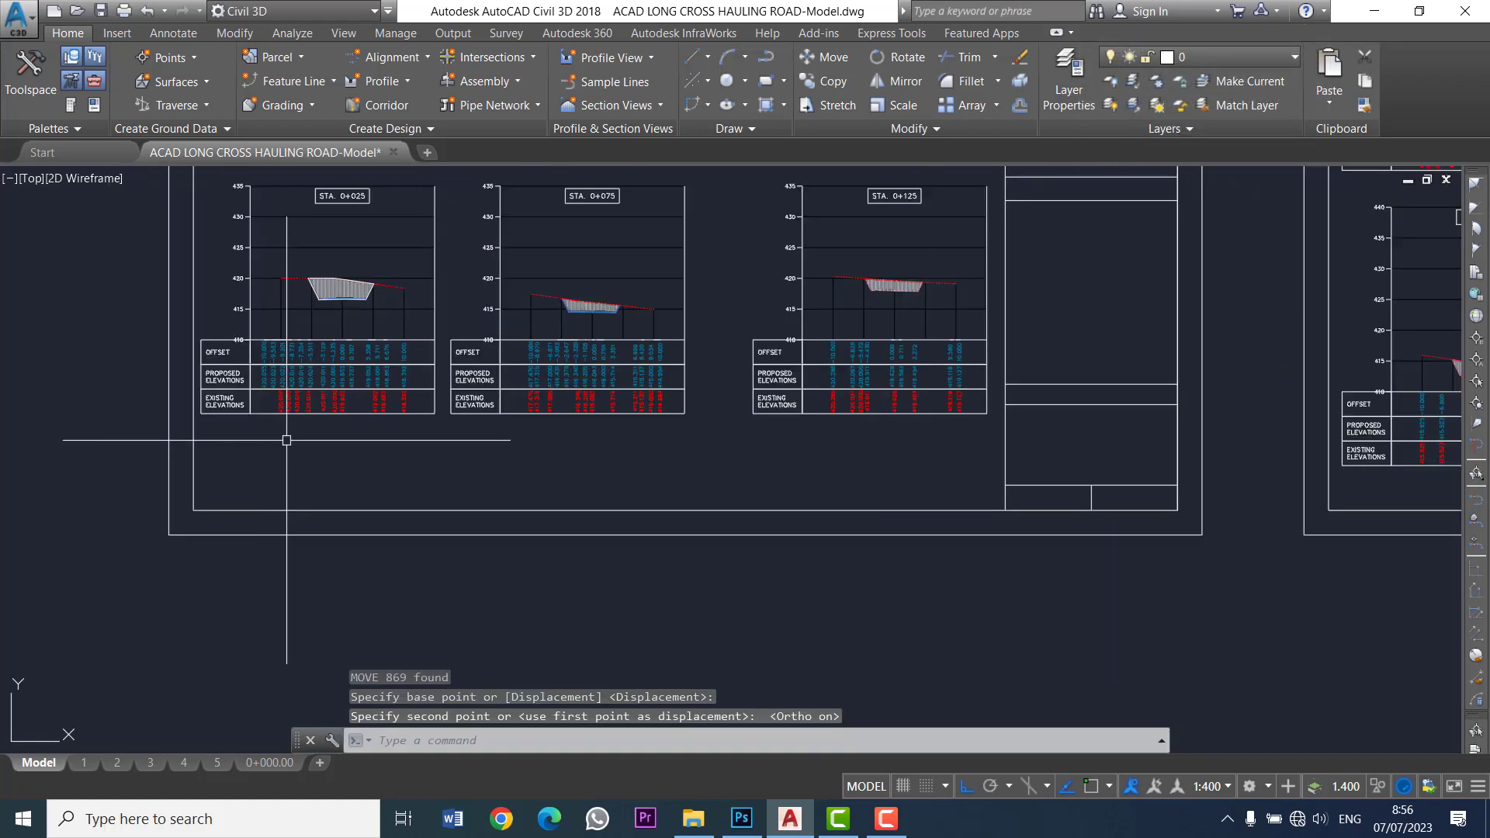
scroll(283, 440, "down", 2)
scroll(590, 466, "down", 2)
scroll(592, 484, "down", 1)
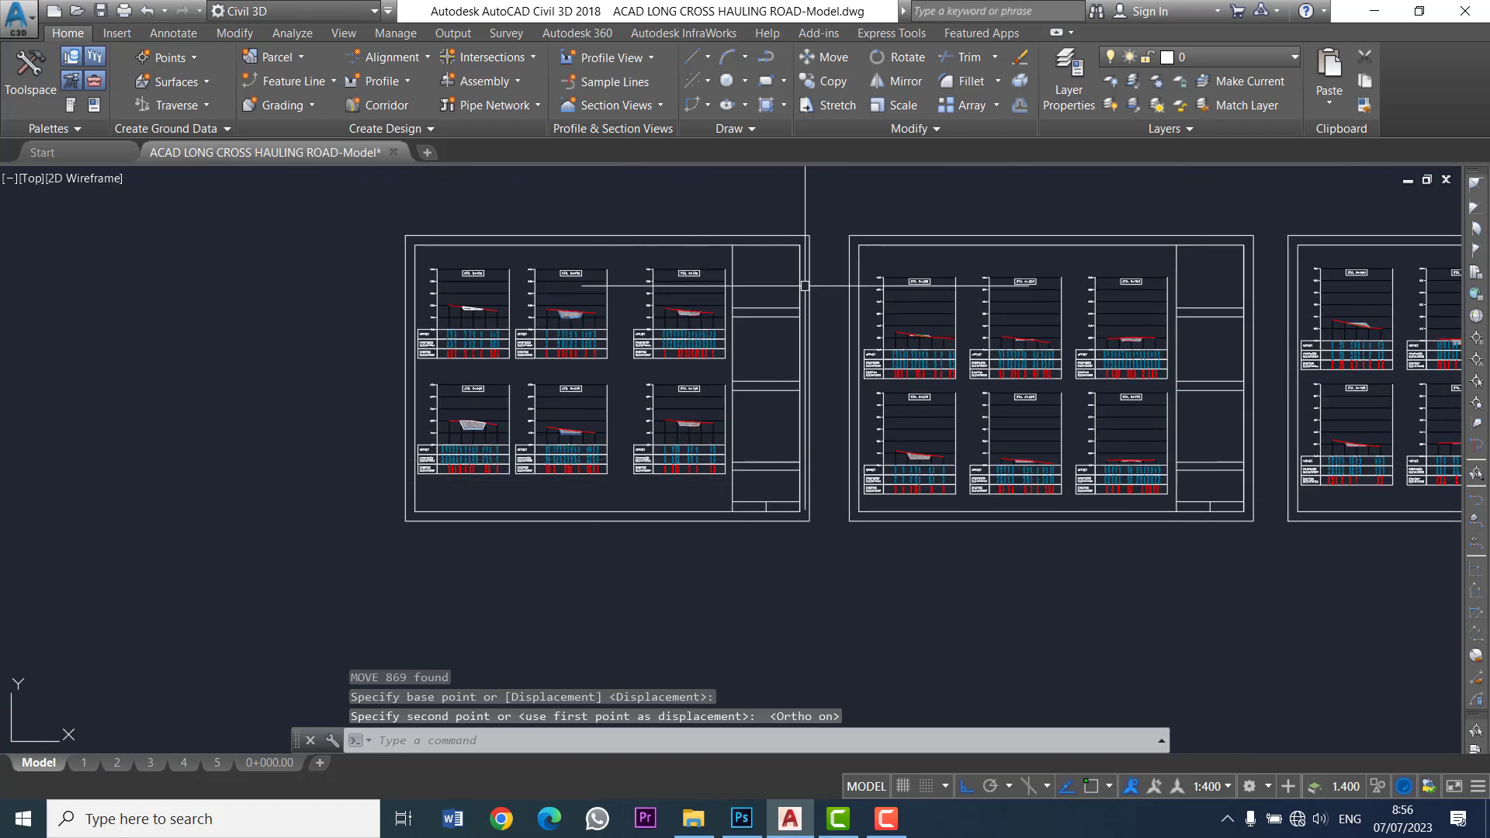
middle_click_drag(804, 283, 772, 283)
scroll(600, 300, "up", 2)
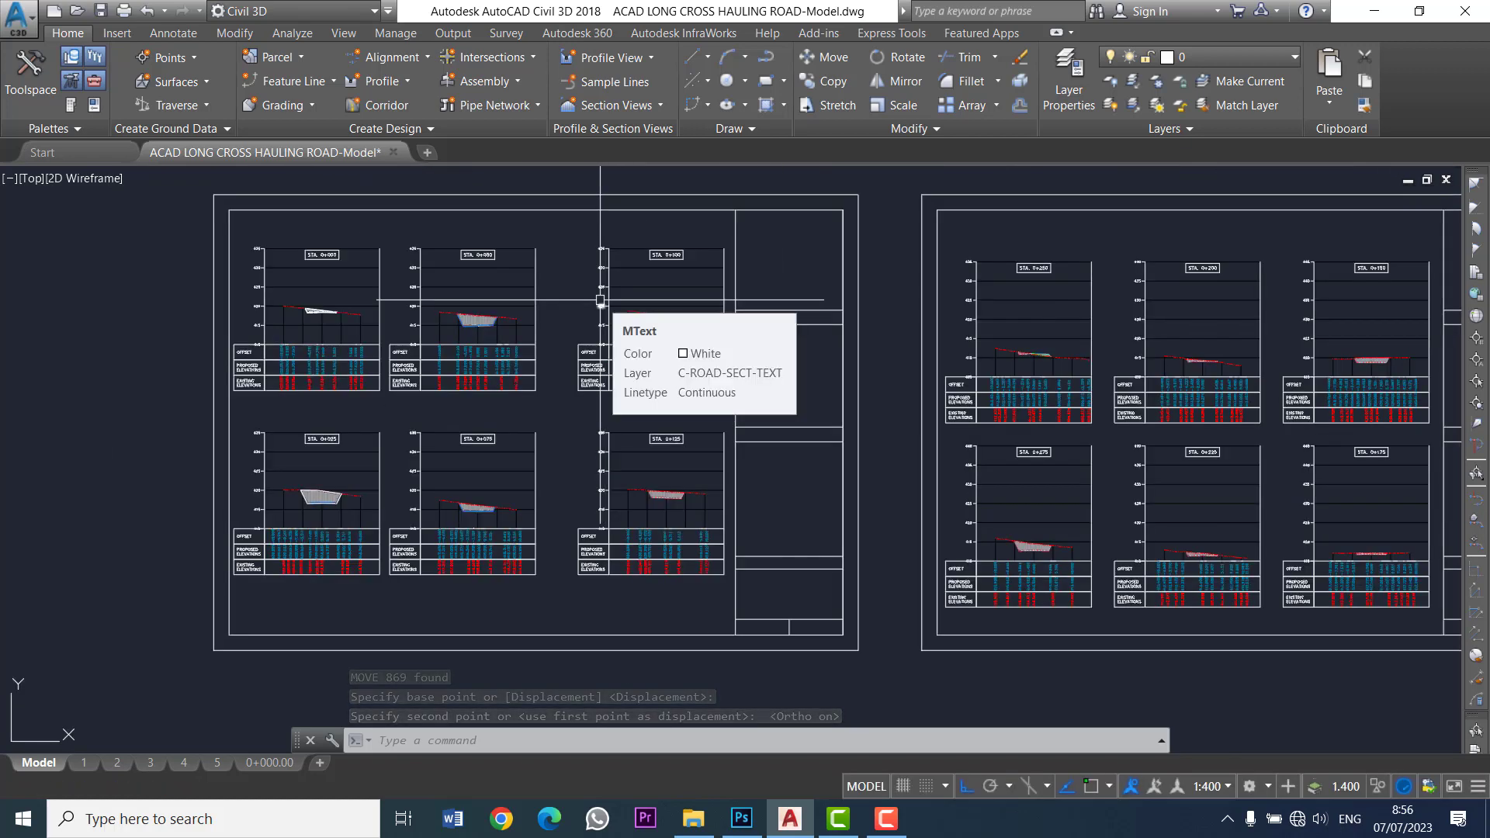
scroll(613, 295, "down", 2)
middle_click_drag(643, 344, 553, 330)
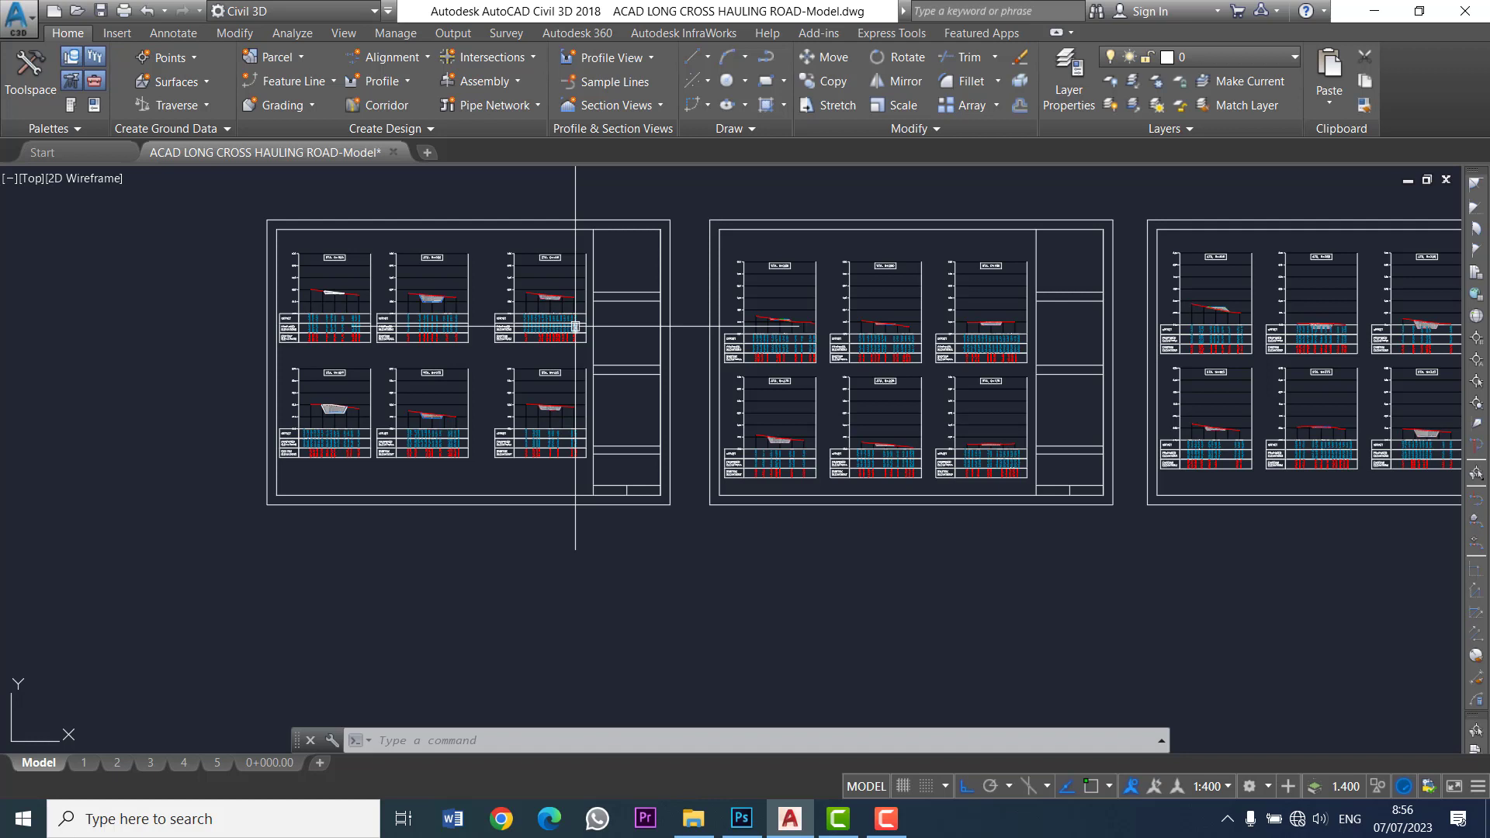
middle_click_drag(993, 319, 982, 322)
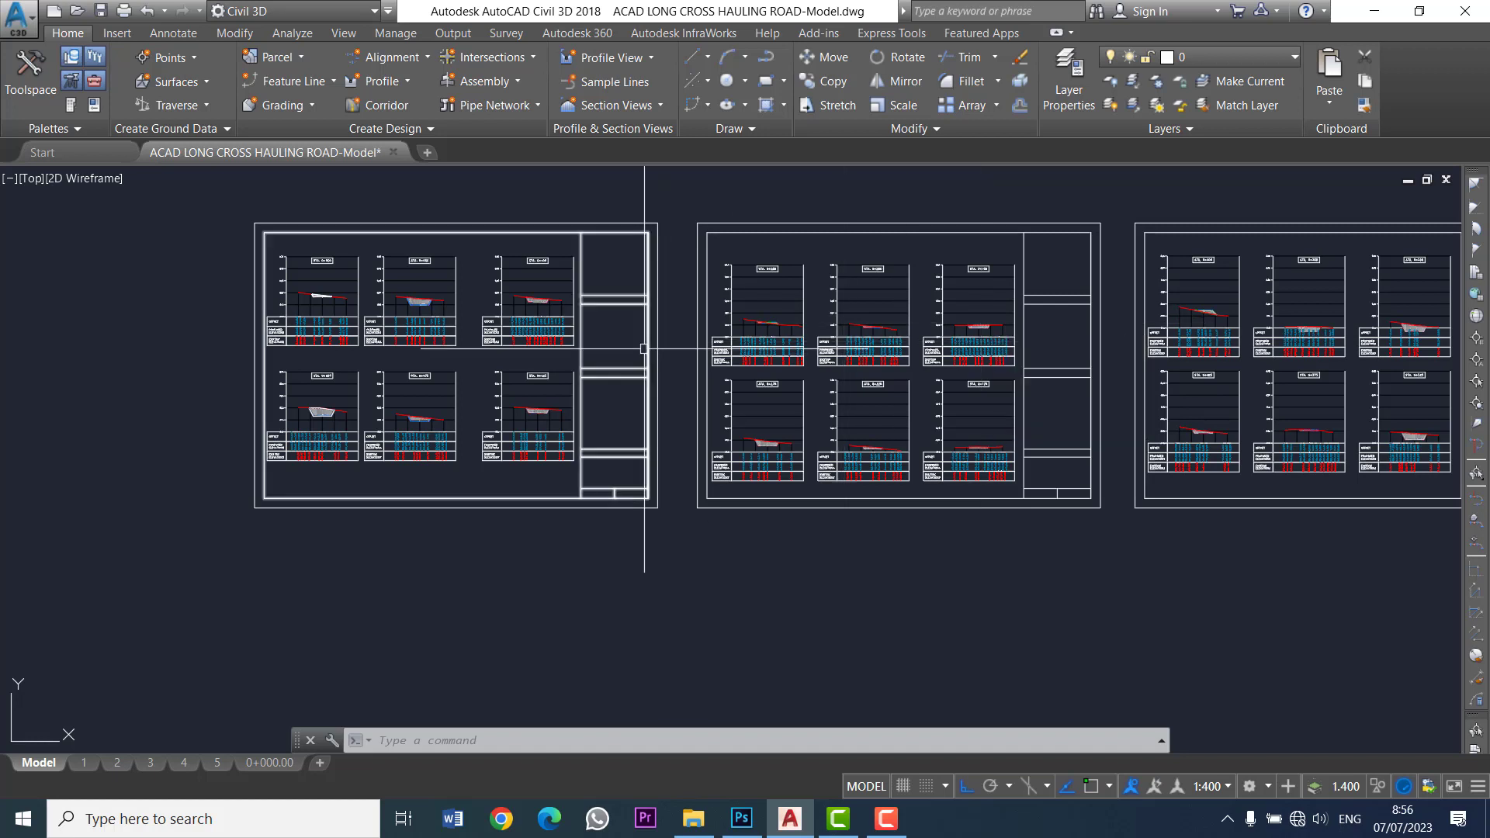
middle_click_drag(643, 346, 766, 335)
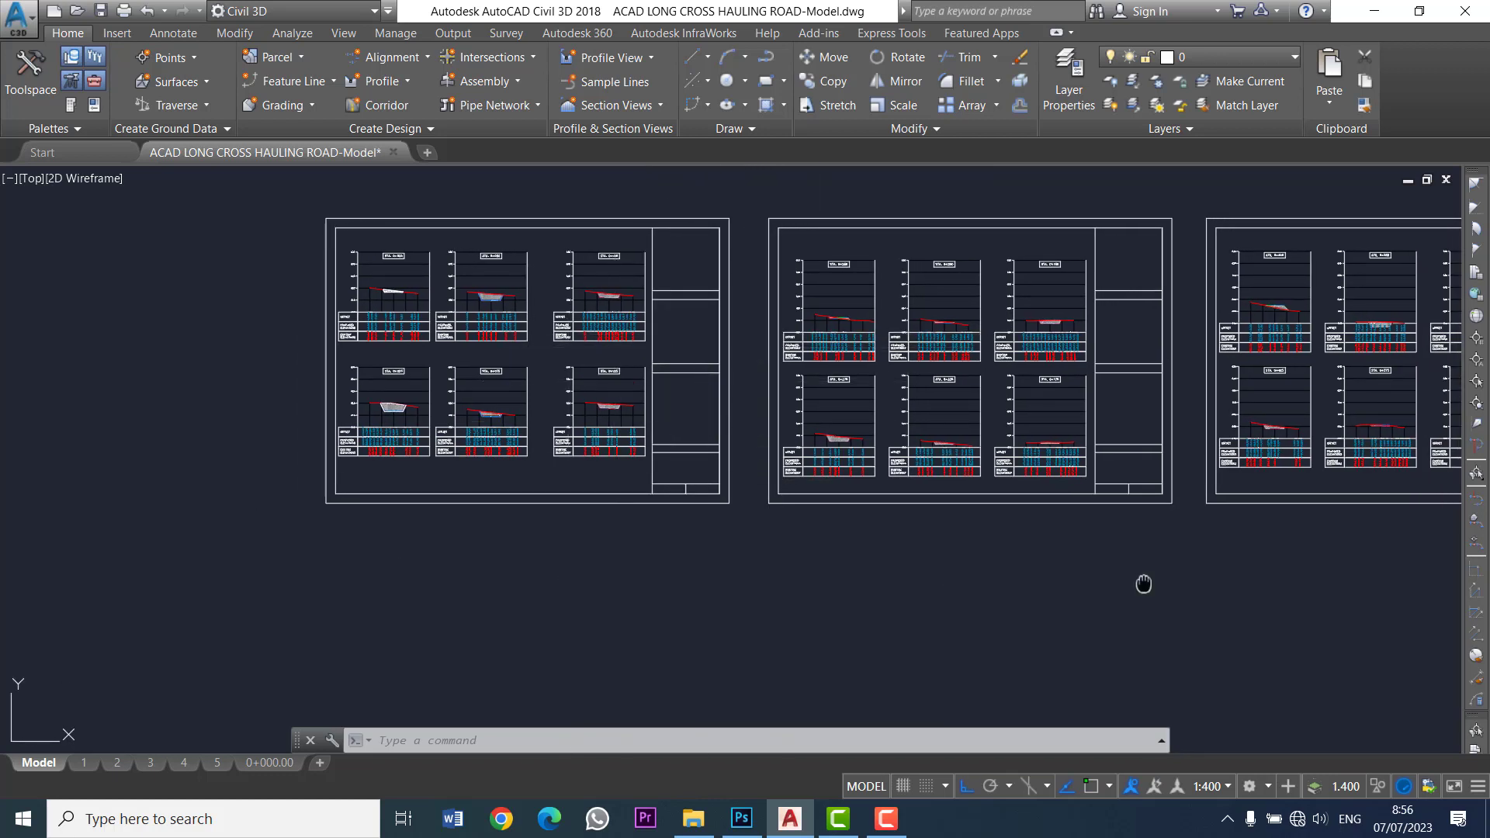
middle_click_drag(1144, 584, 1024, 585)
middle_click_drag(621, 569, 678, 579)
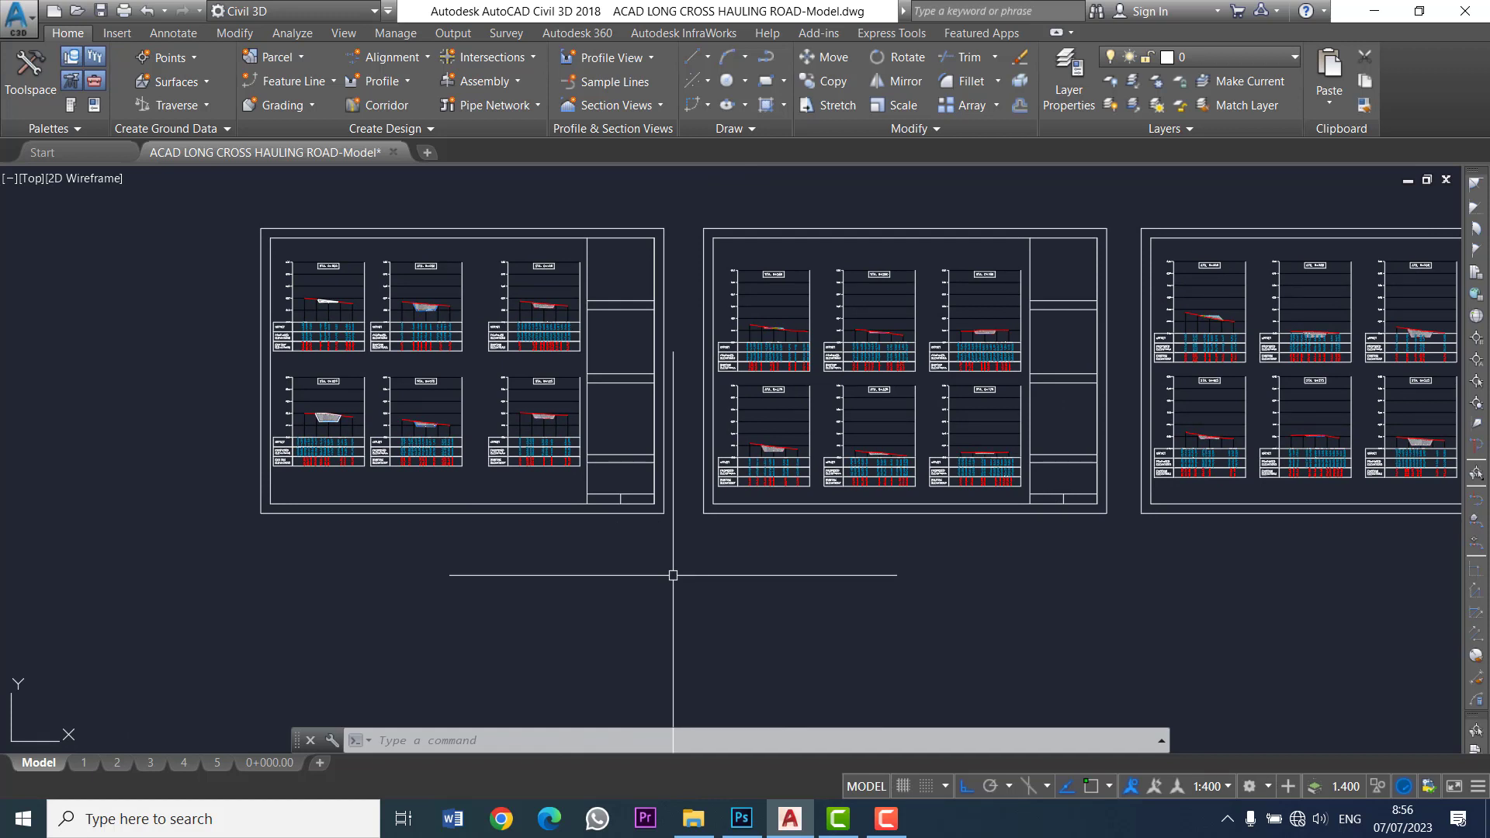
Step: In Plot, keep DWG To PDF.pc3 and choose ISO full bleed A3 landscape paper
left_click(124, 10)
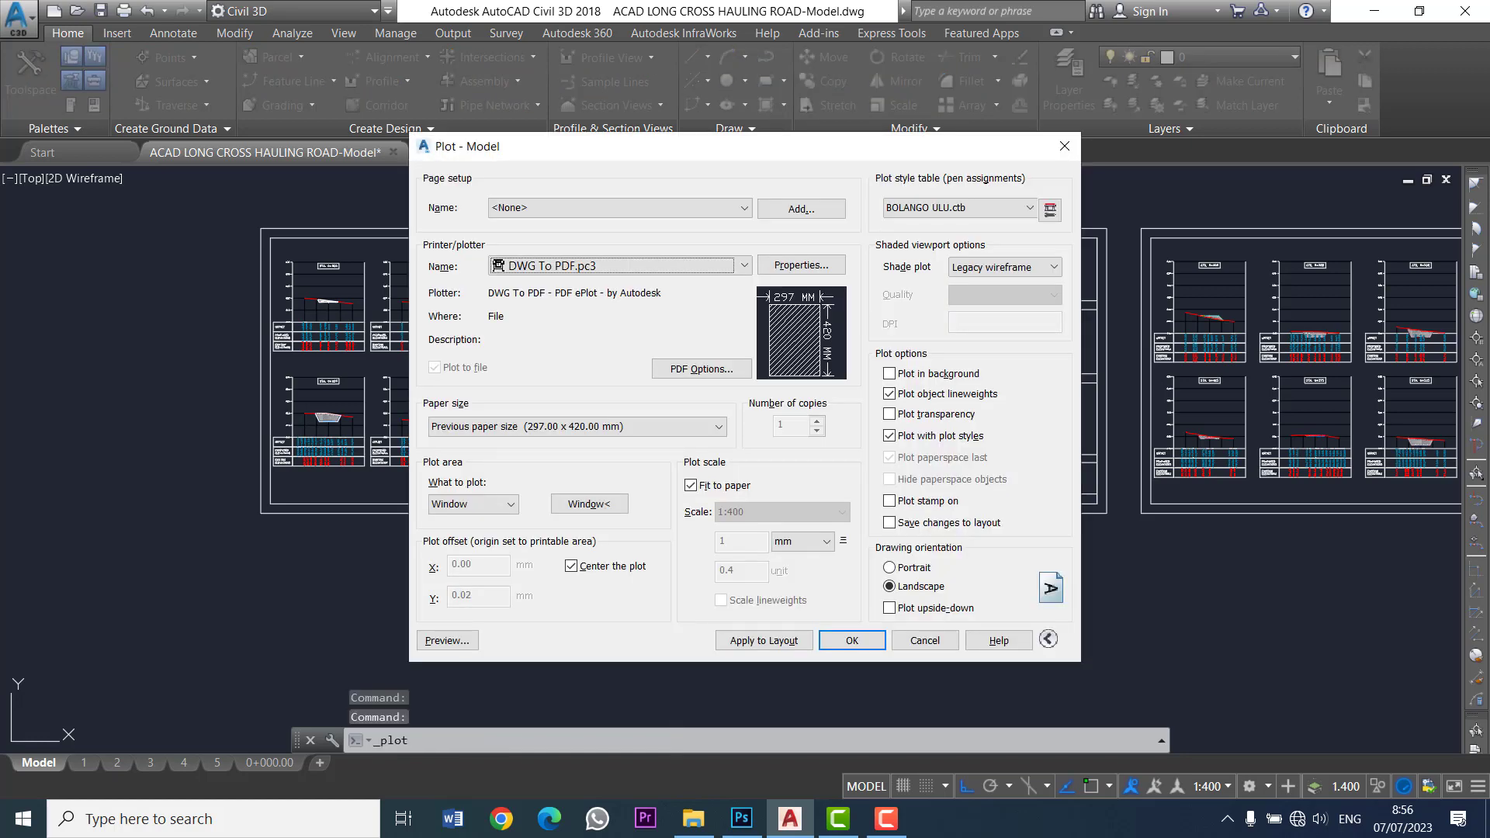
left_click(564, 277)
left_click(563, 277)
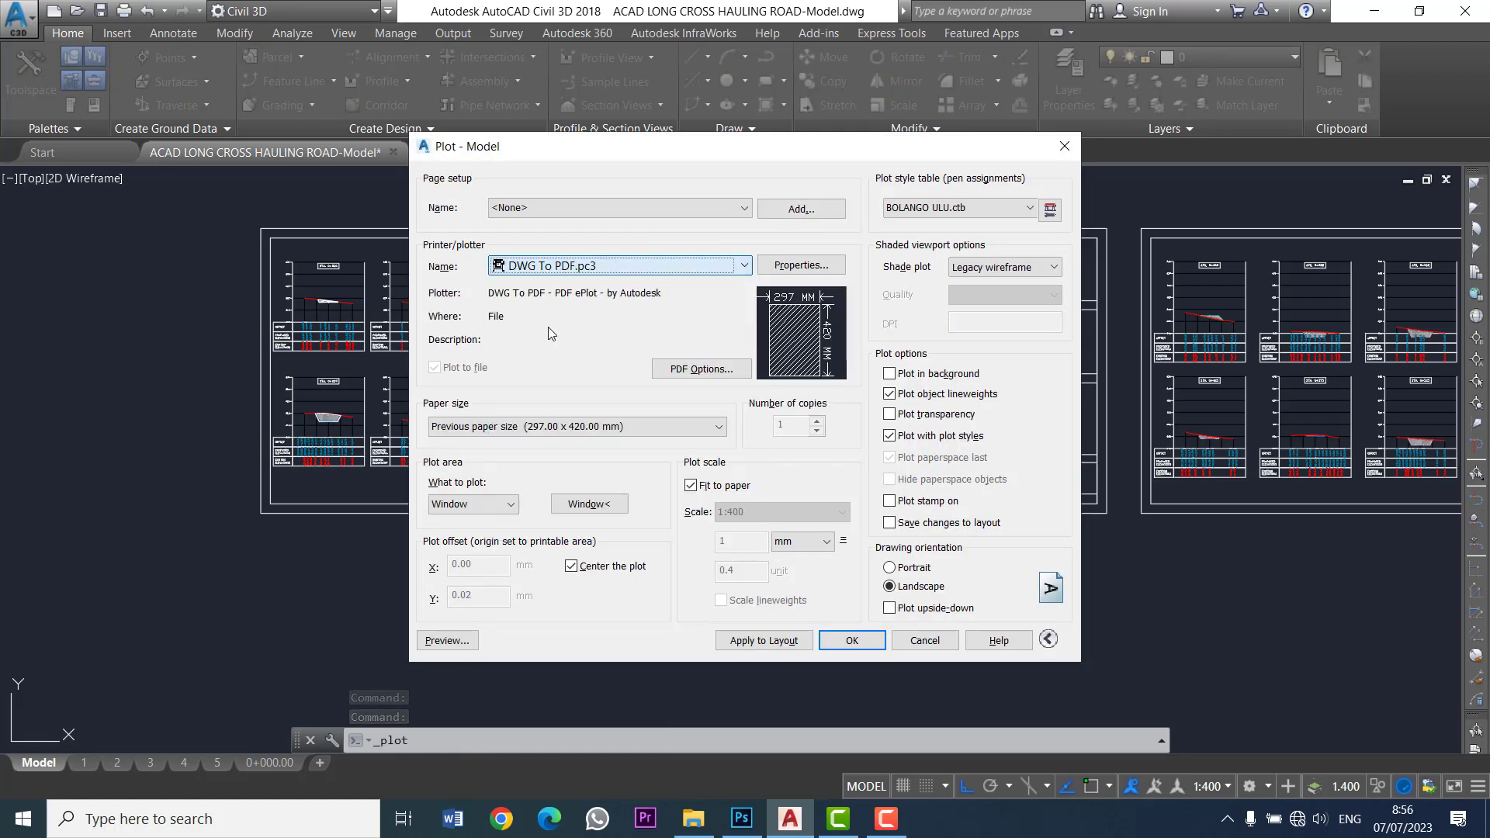
left_click(554, 436)
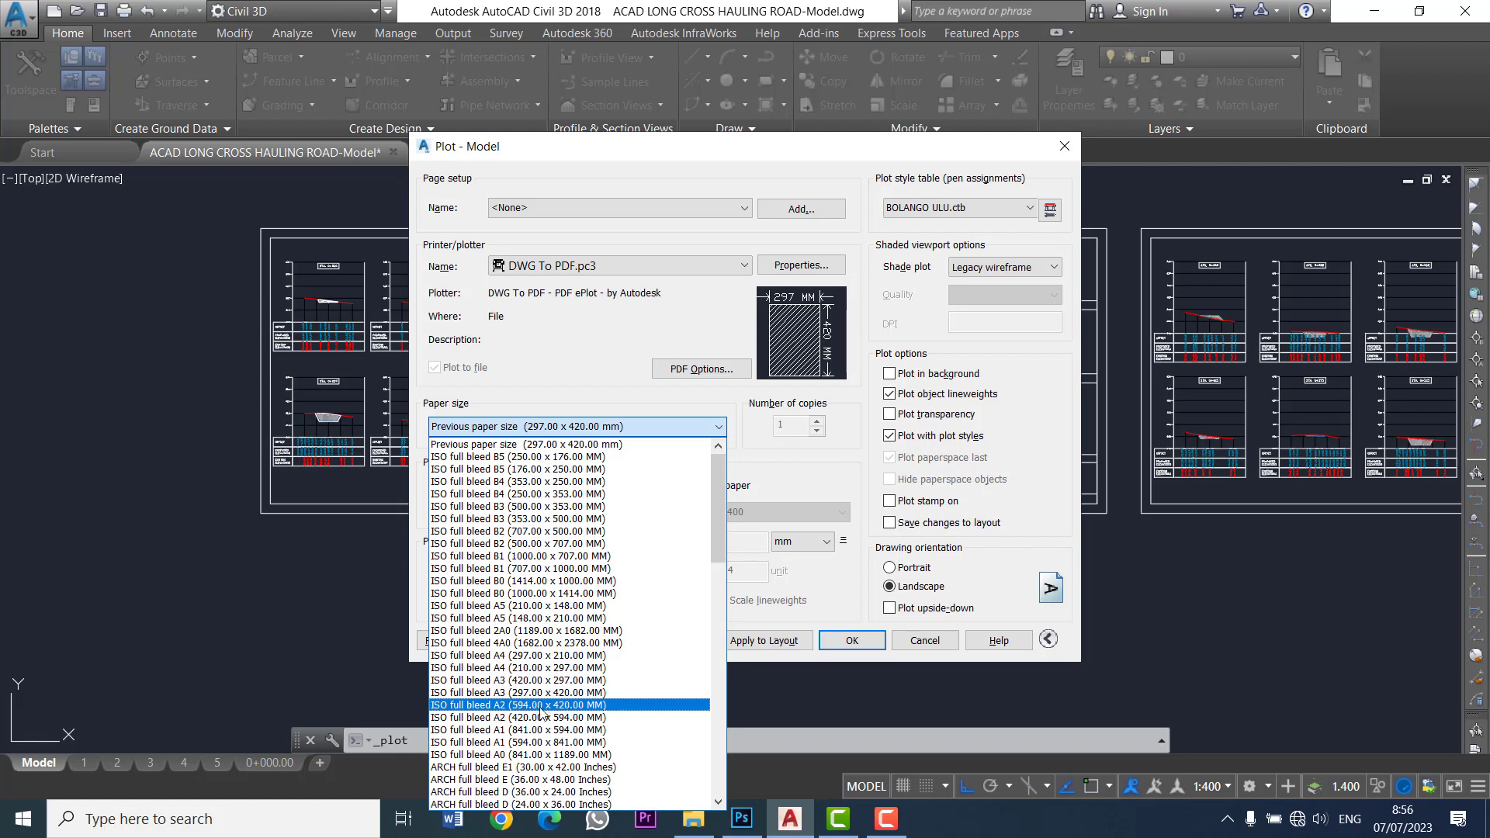
left_click(545, 681)
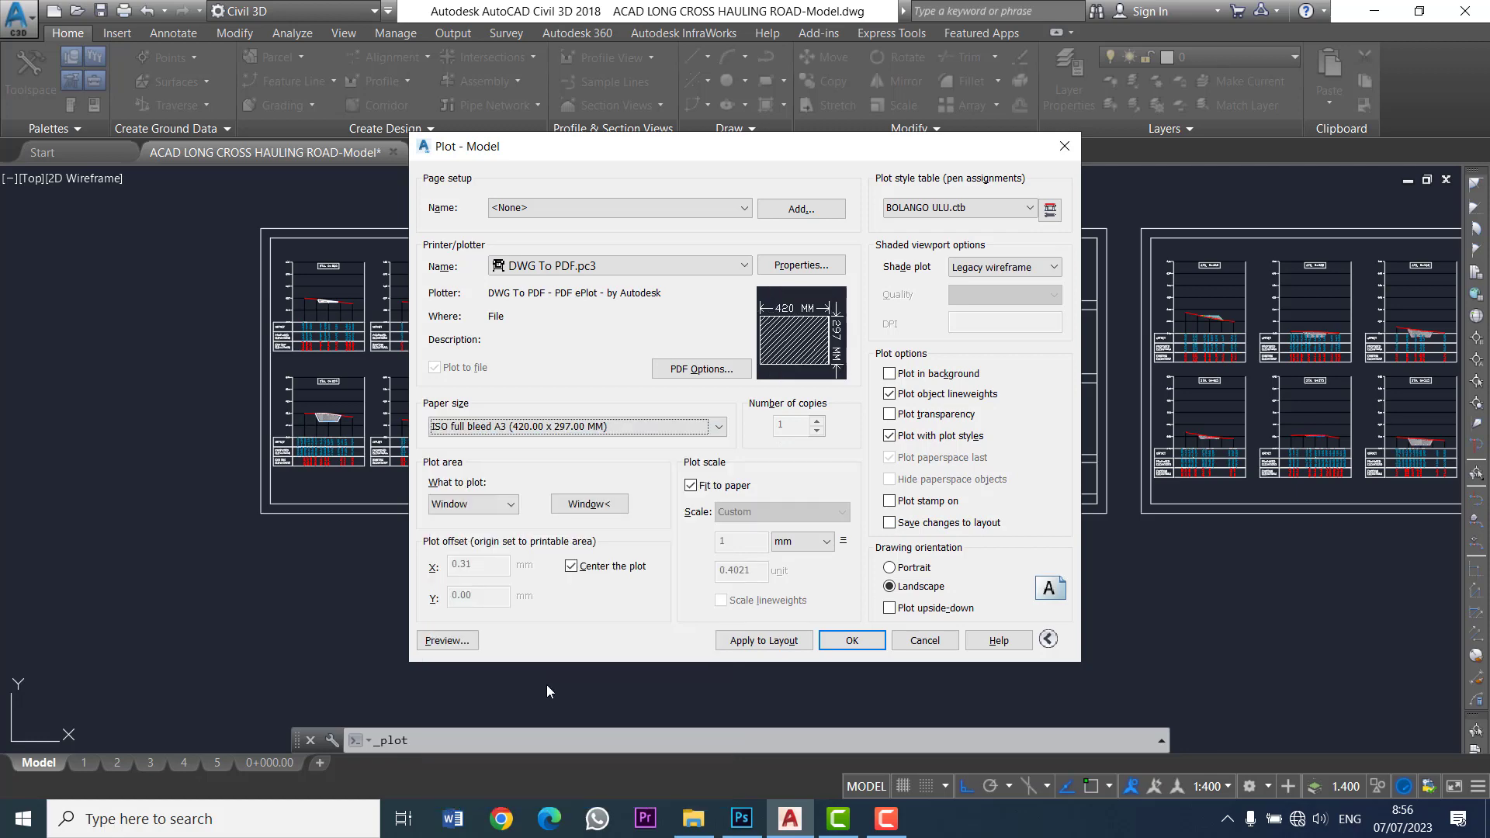
Step: Window the first sheet's corners as plot area, apply to layout and preview
left_click(590, 503)
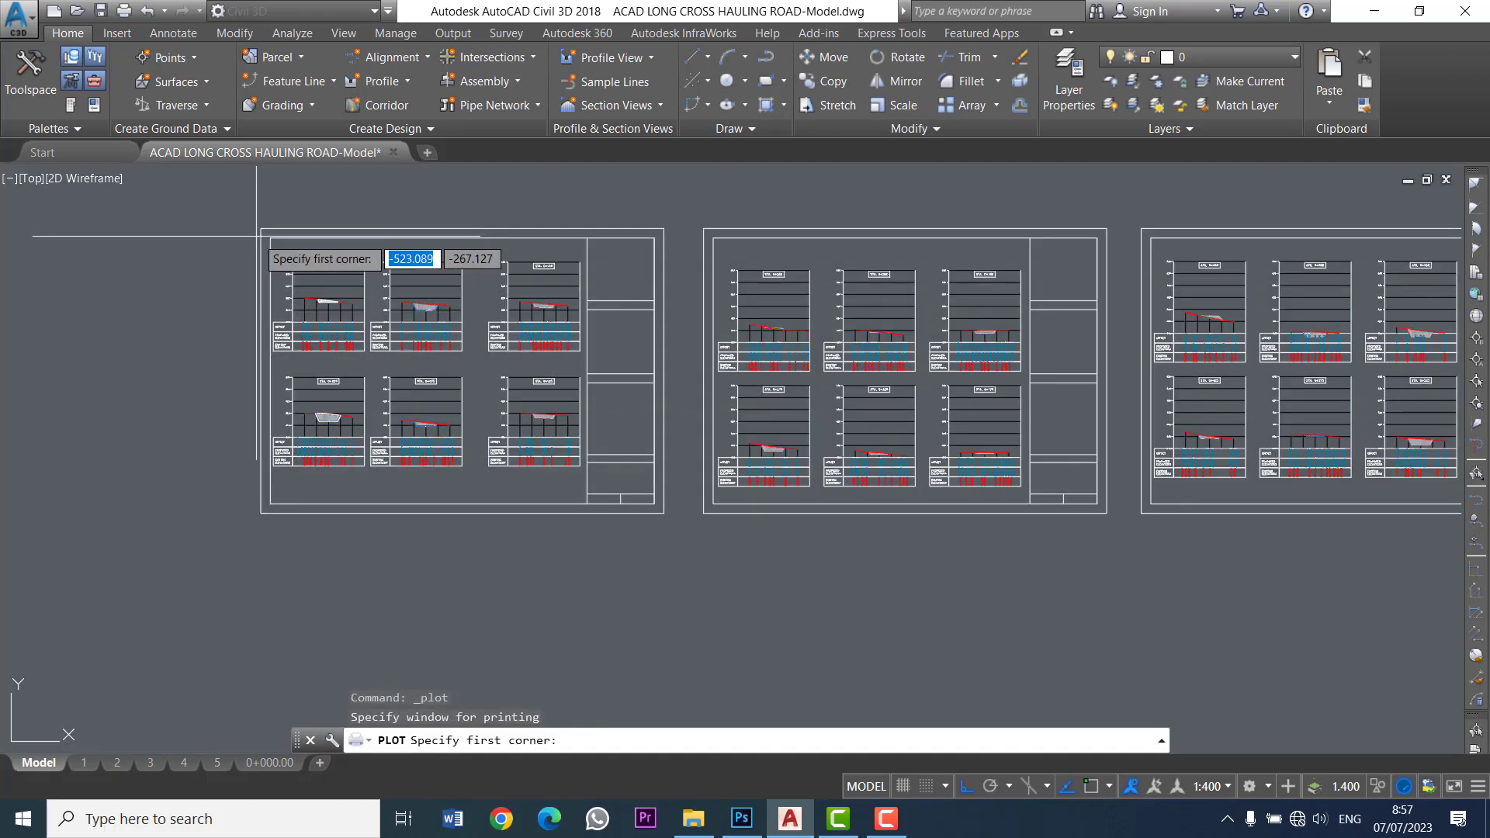
key("F3")
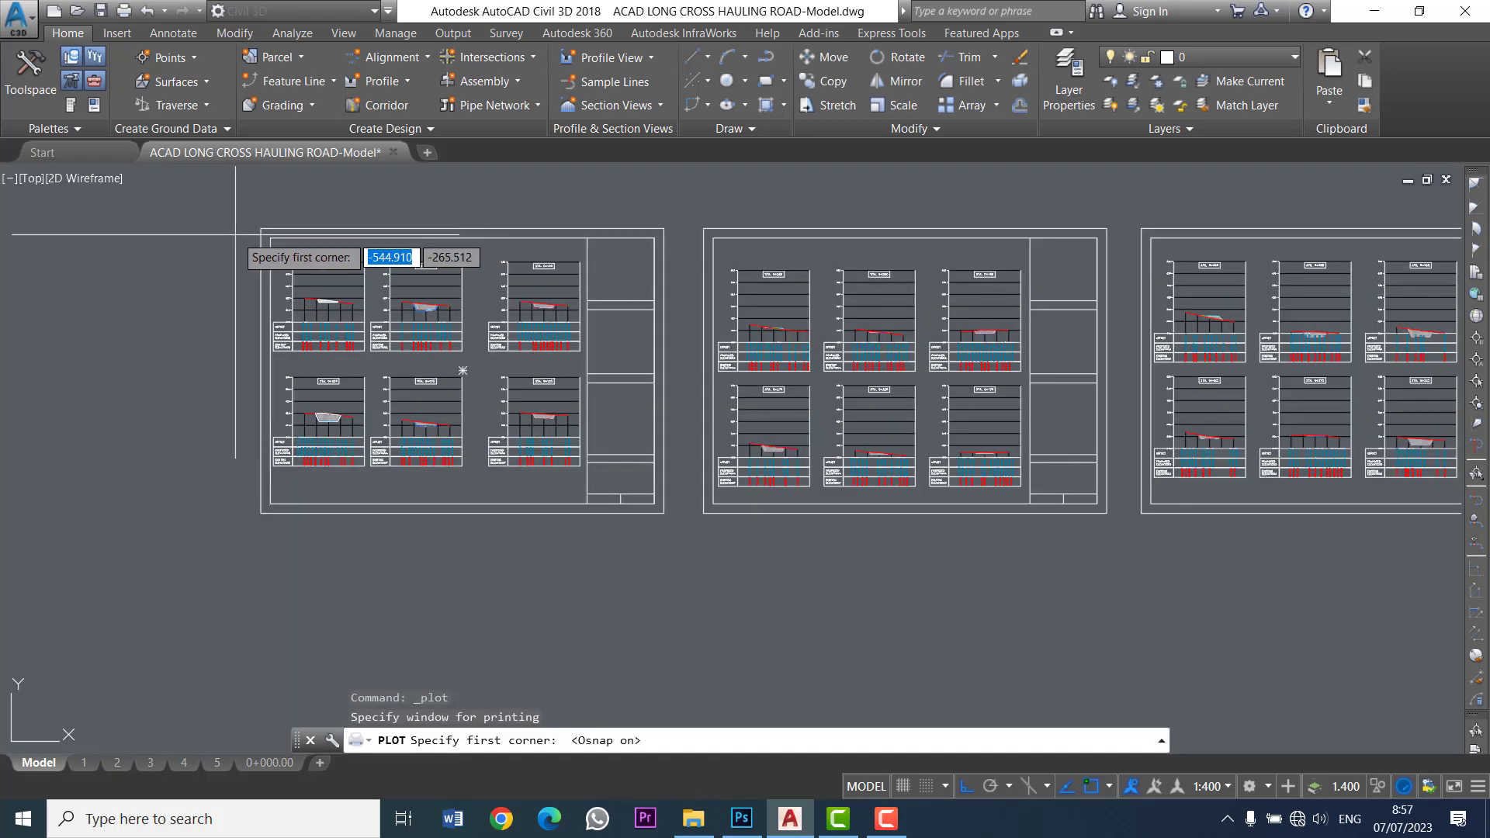
left_click(261, 229)
scroll(603, 516, "up", 4)
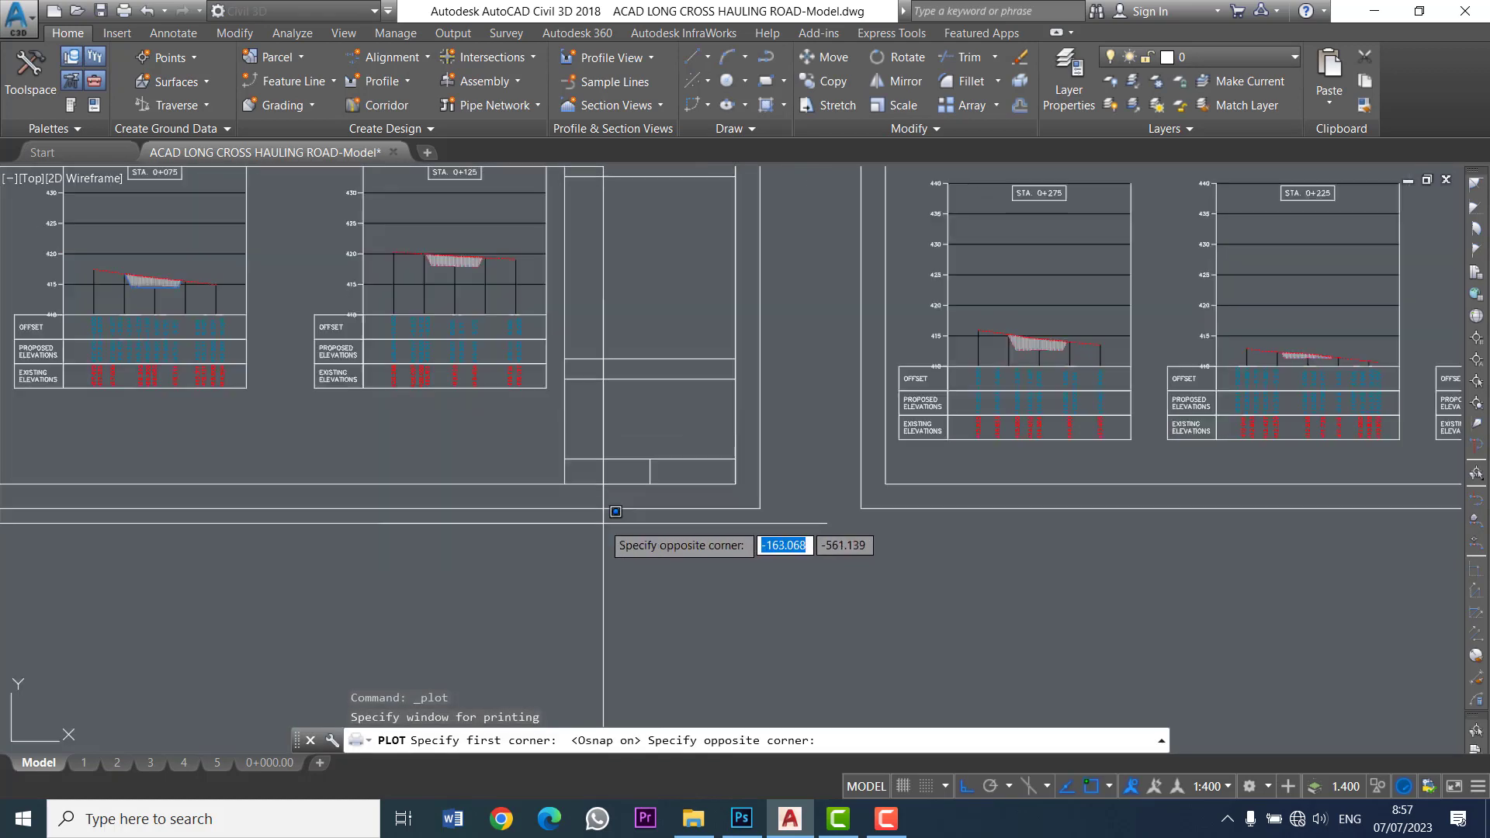
left_click(760, 507)
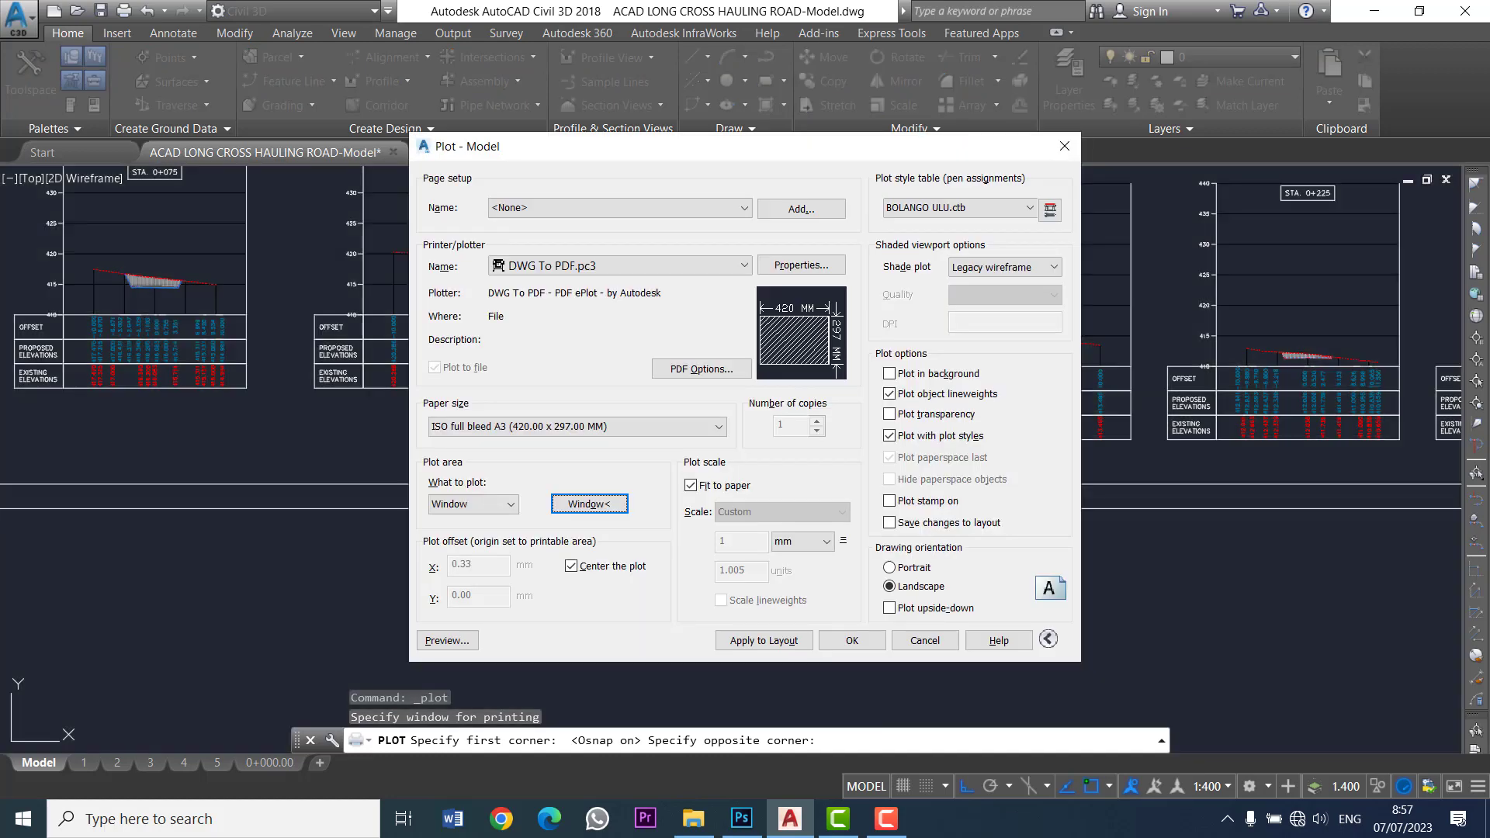
left_click(745, 641)
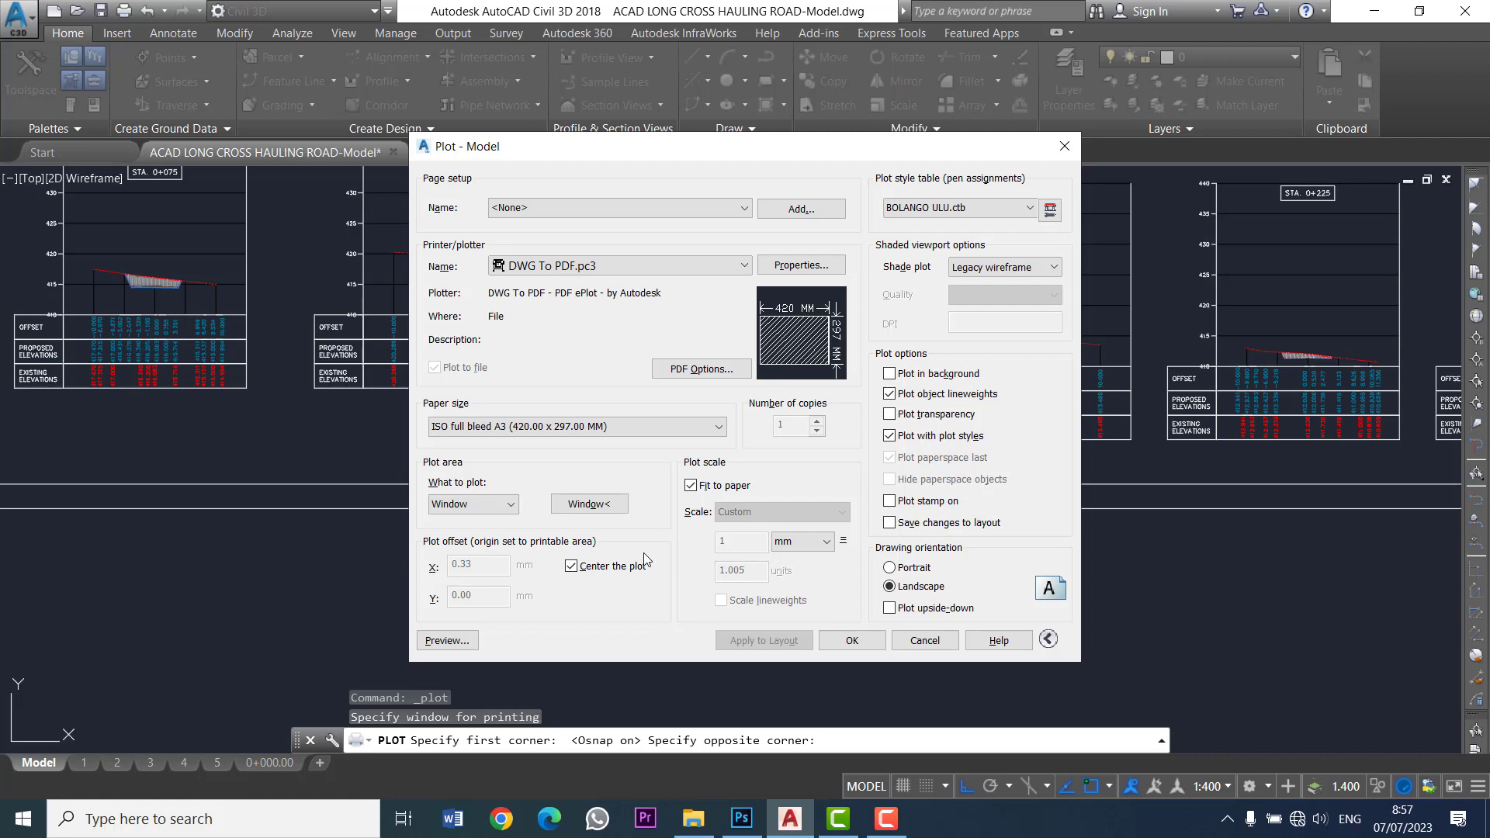
left_click(447, 640)
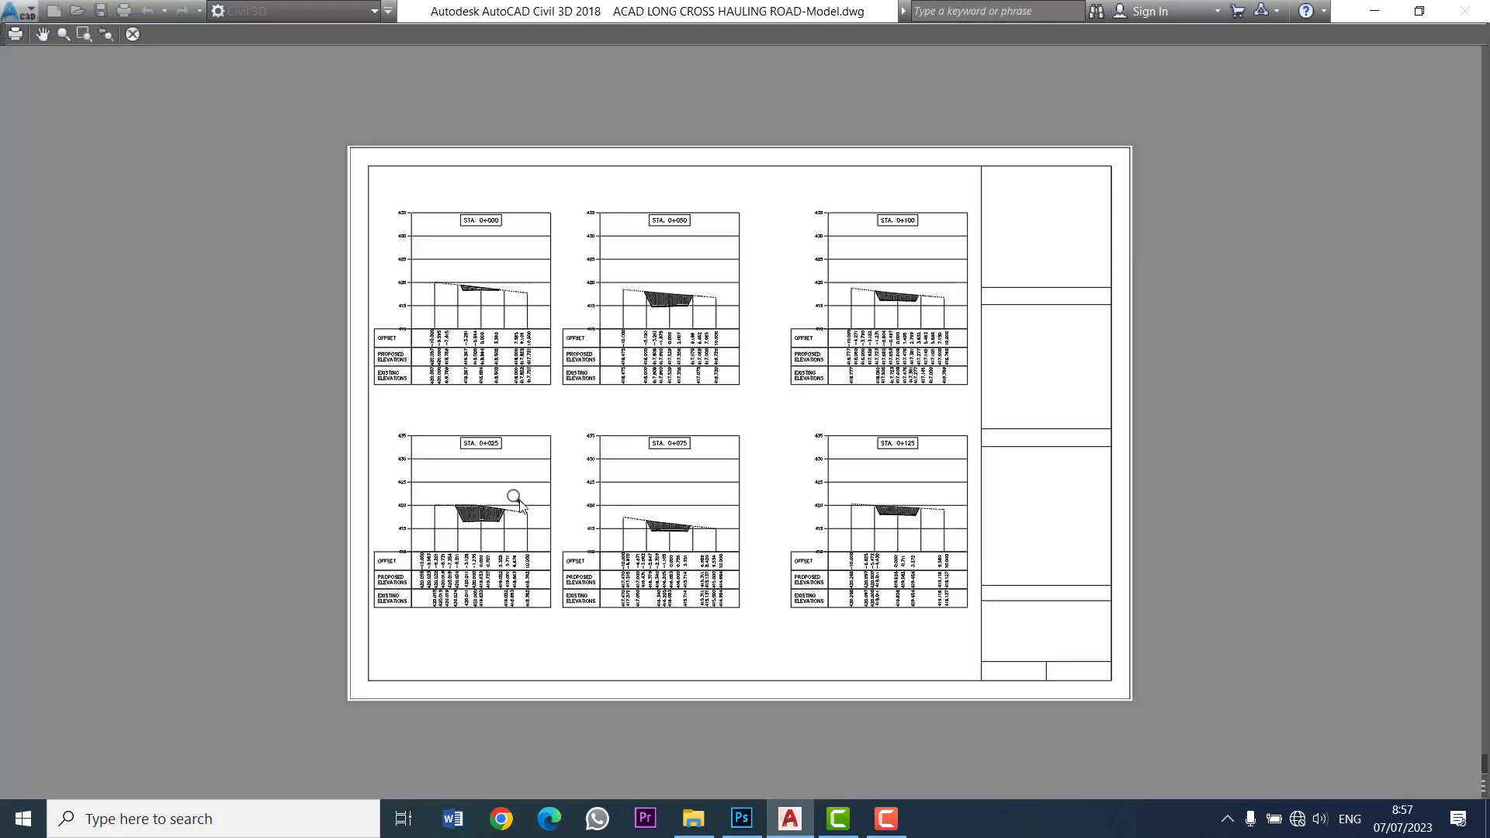
Step: Plot the first sheet to a PDF saved in Desktop\polder print
scroll(705, 382, "up", 3)
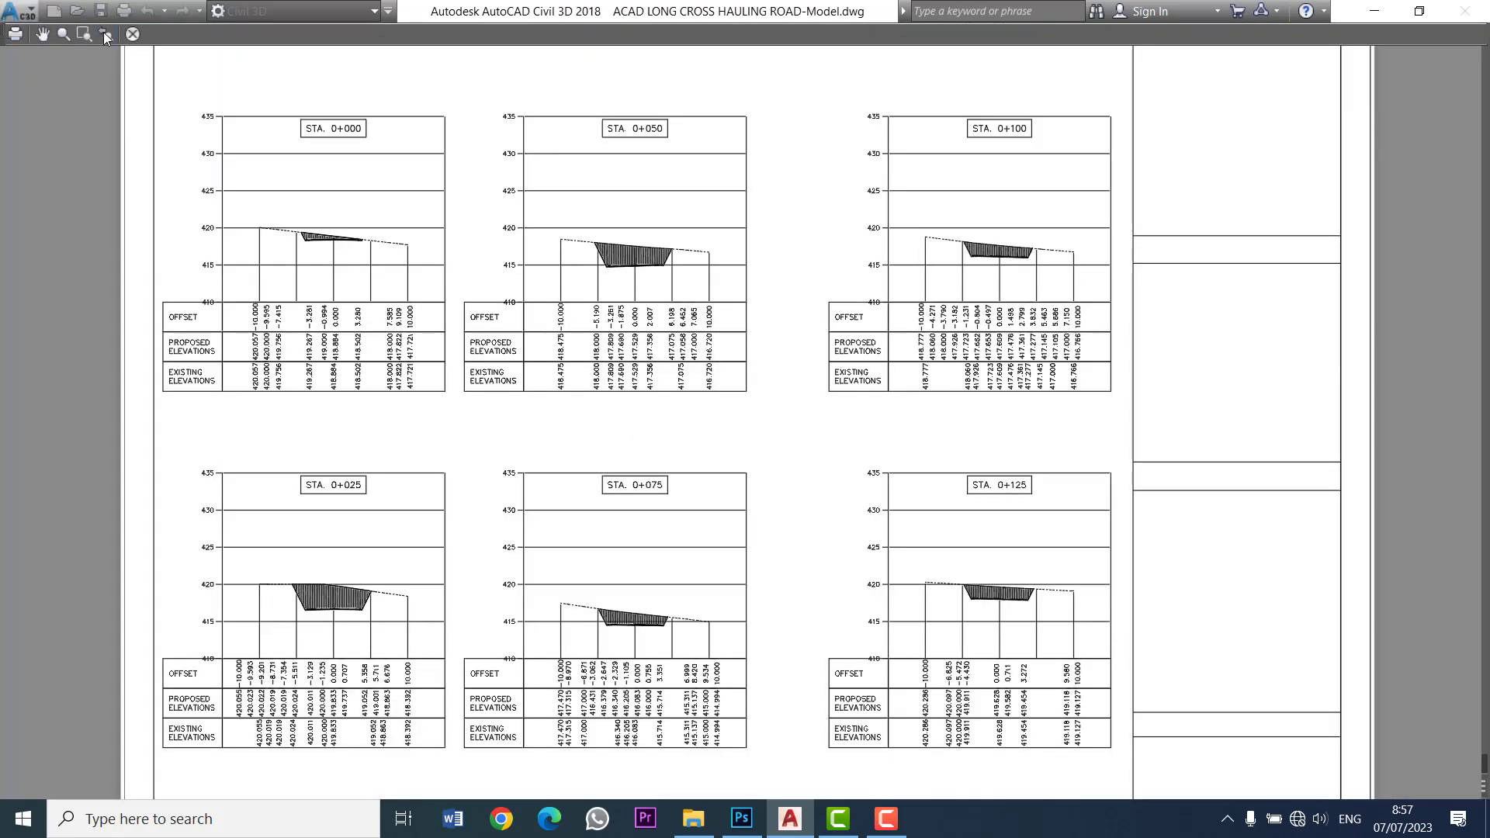
left_click(12, 38)
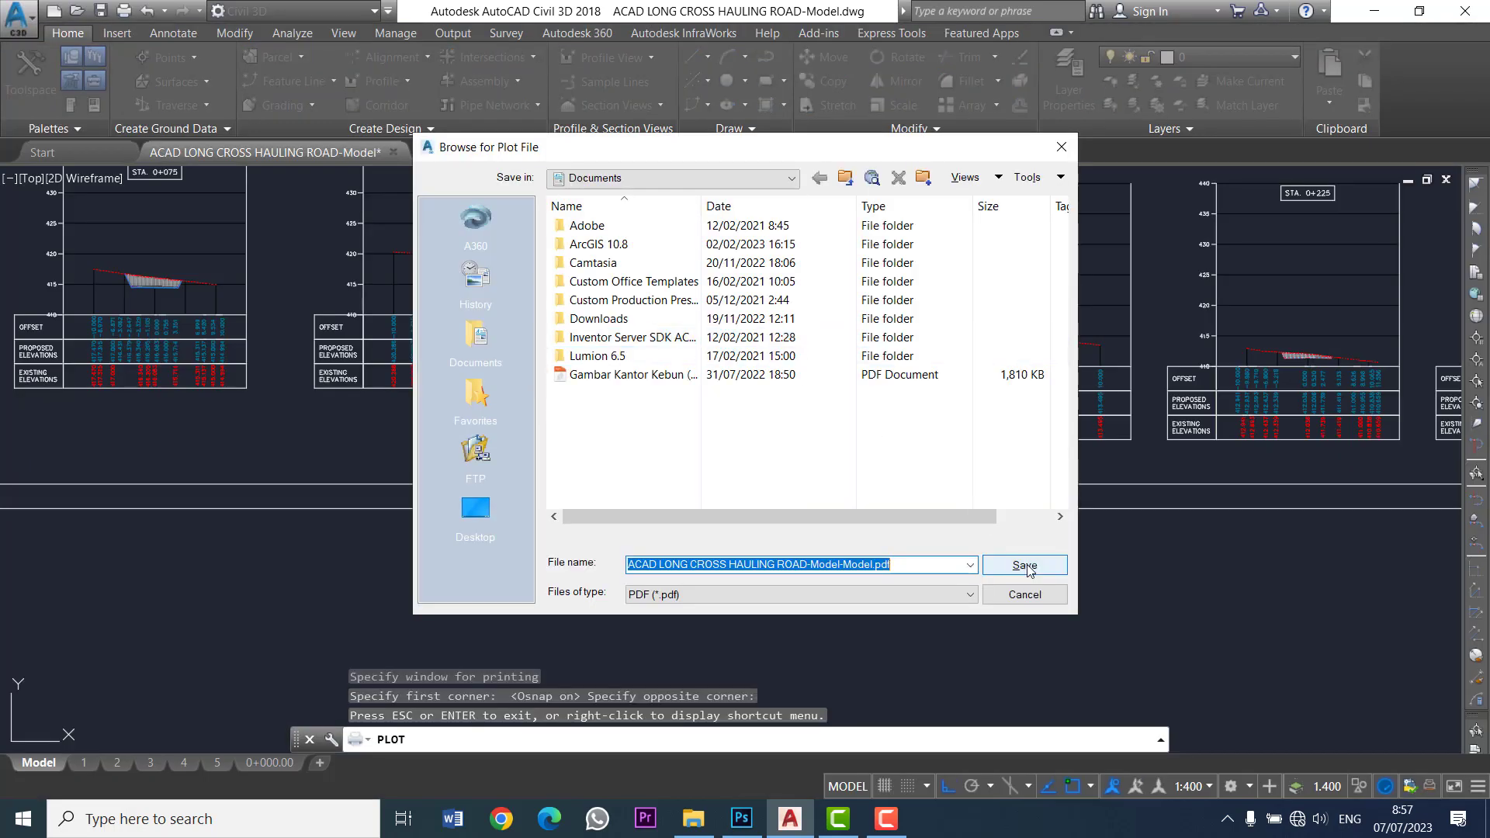
left_click(476, 512)
scroll(620, 357, "down", 5)
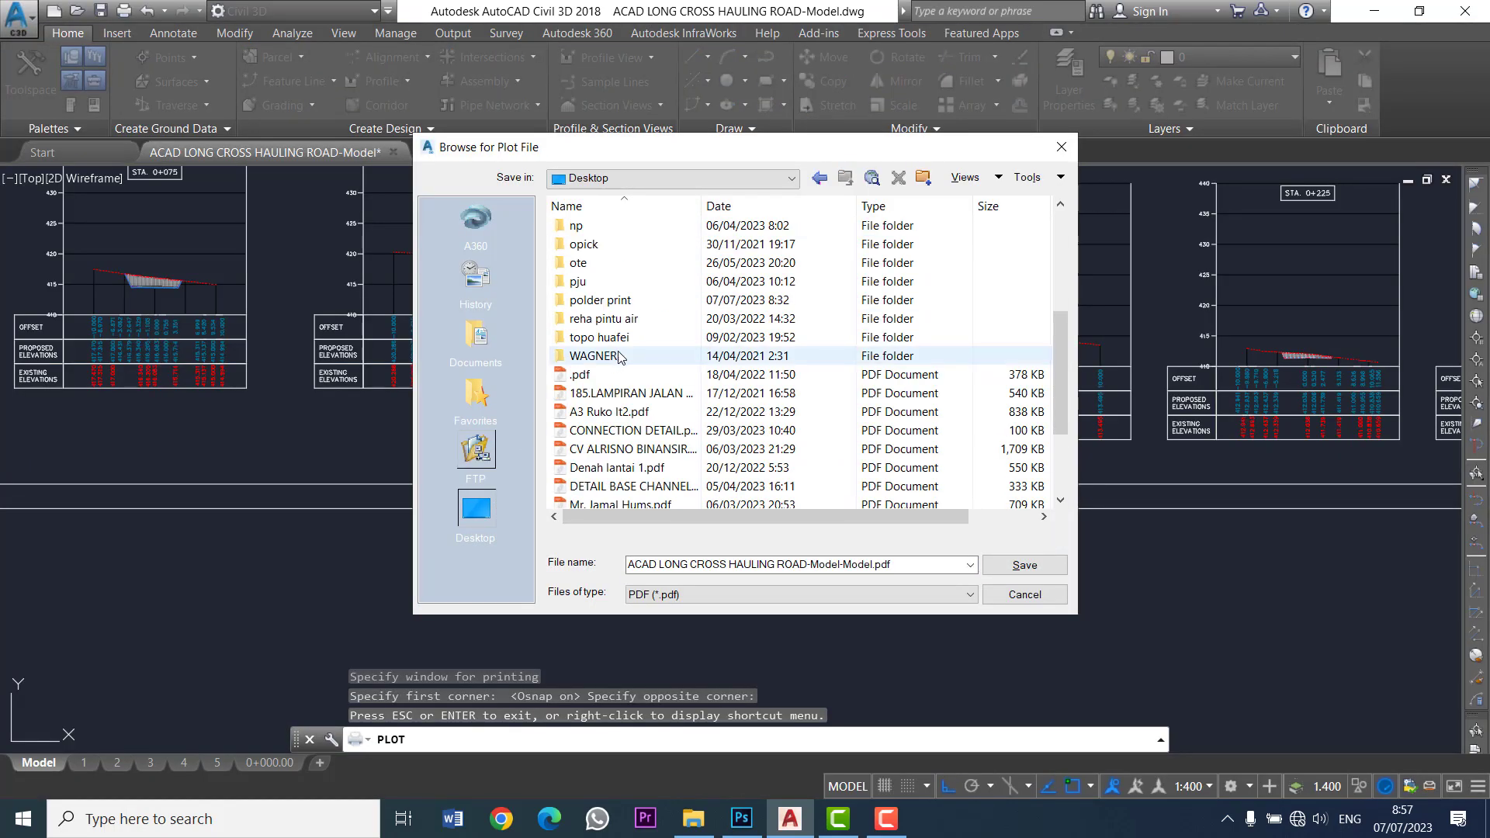
scroll(628, 384, "up", 1)
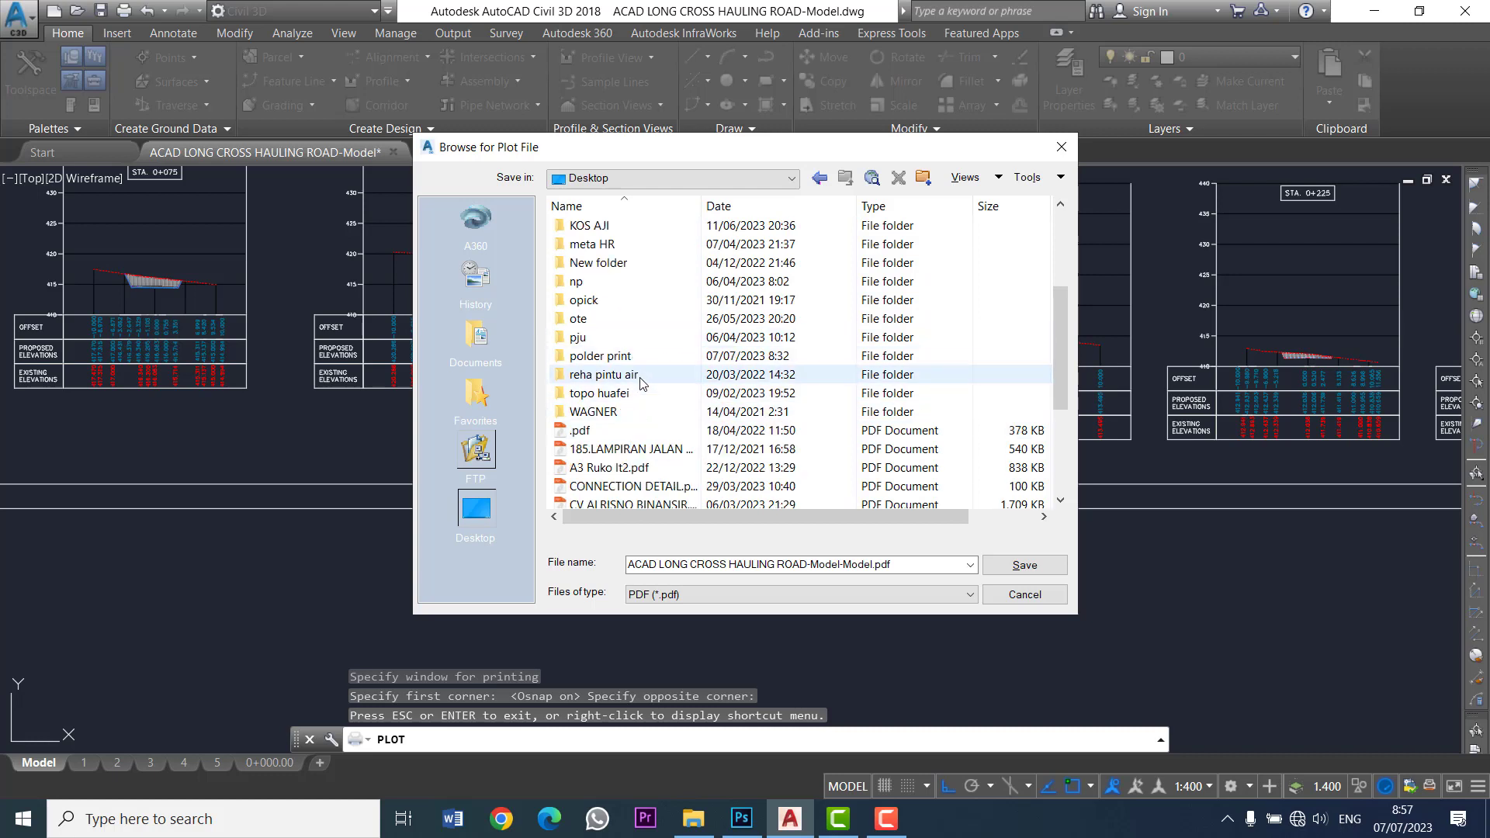
double_click(646, 358)
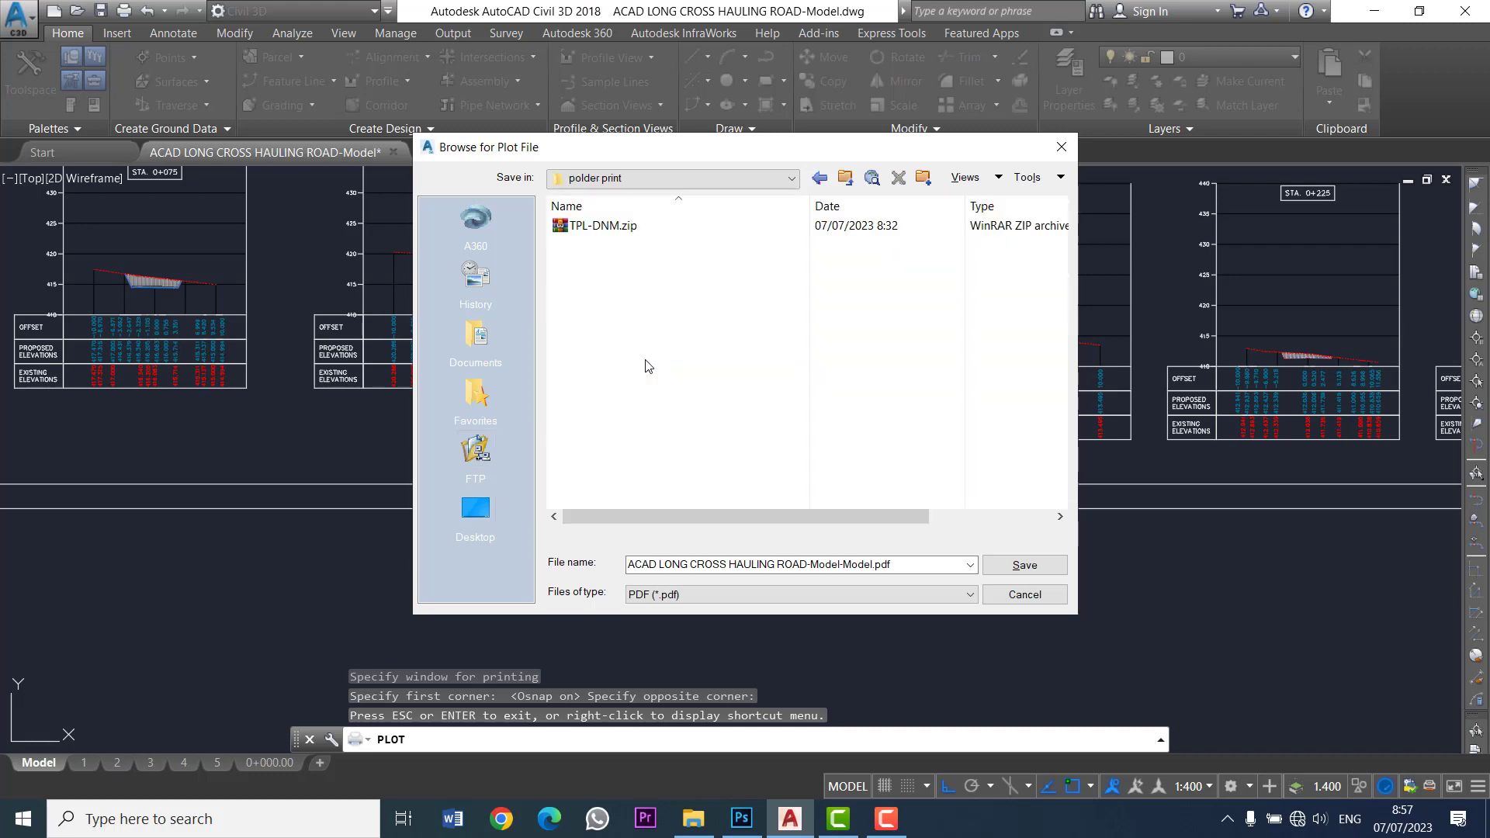
left_click(1025, 564)
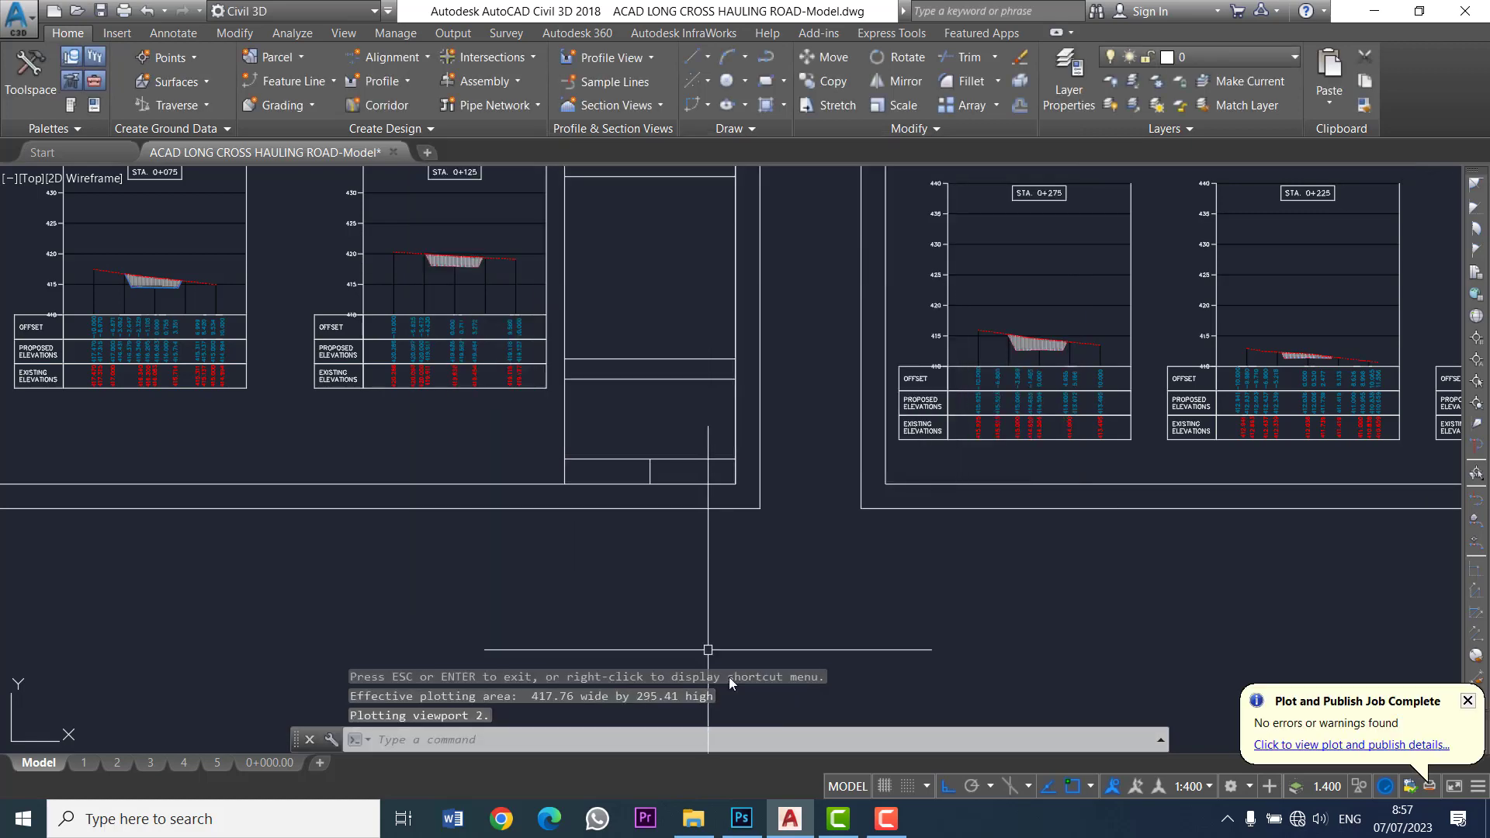
scroll(728, 492, "down", 2)
Step: Scroll through the plotted cross-section PDF's station sections
scroll(561, 425, "down", 4)
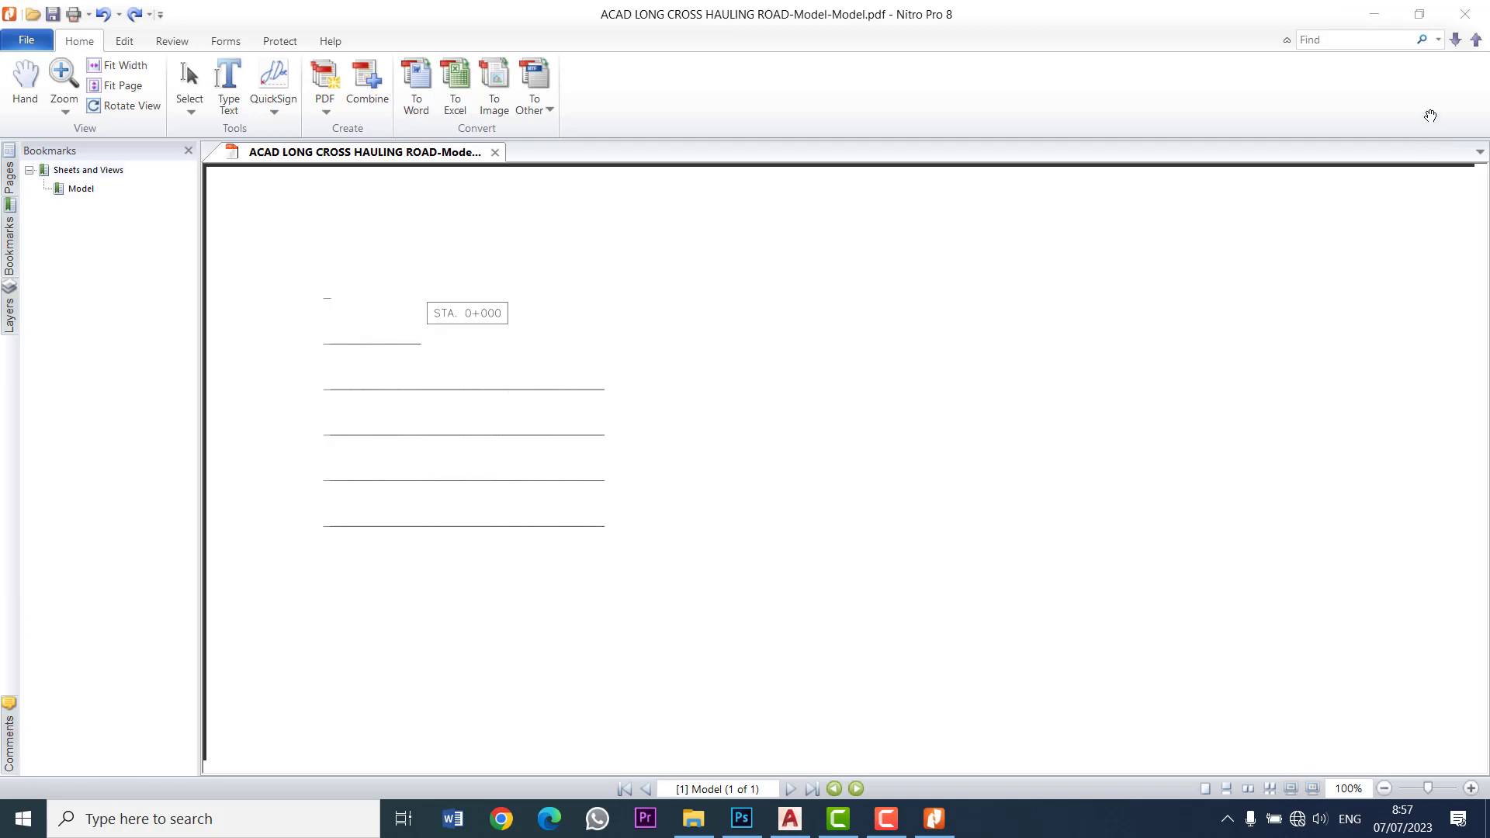
scroll(768, 450, "down", 1)
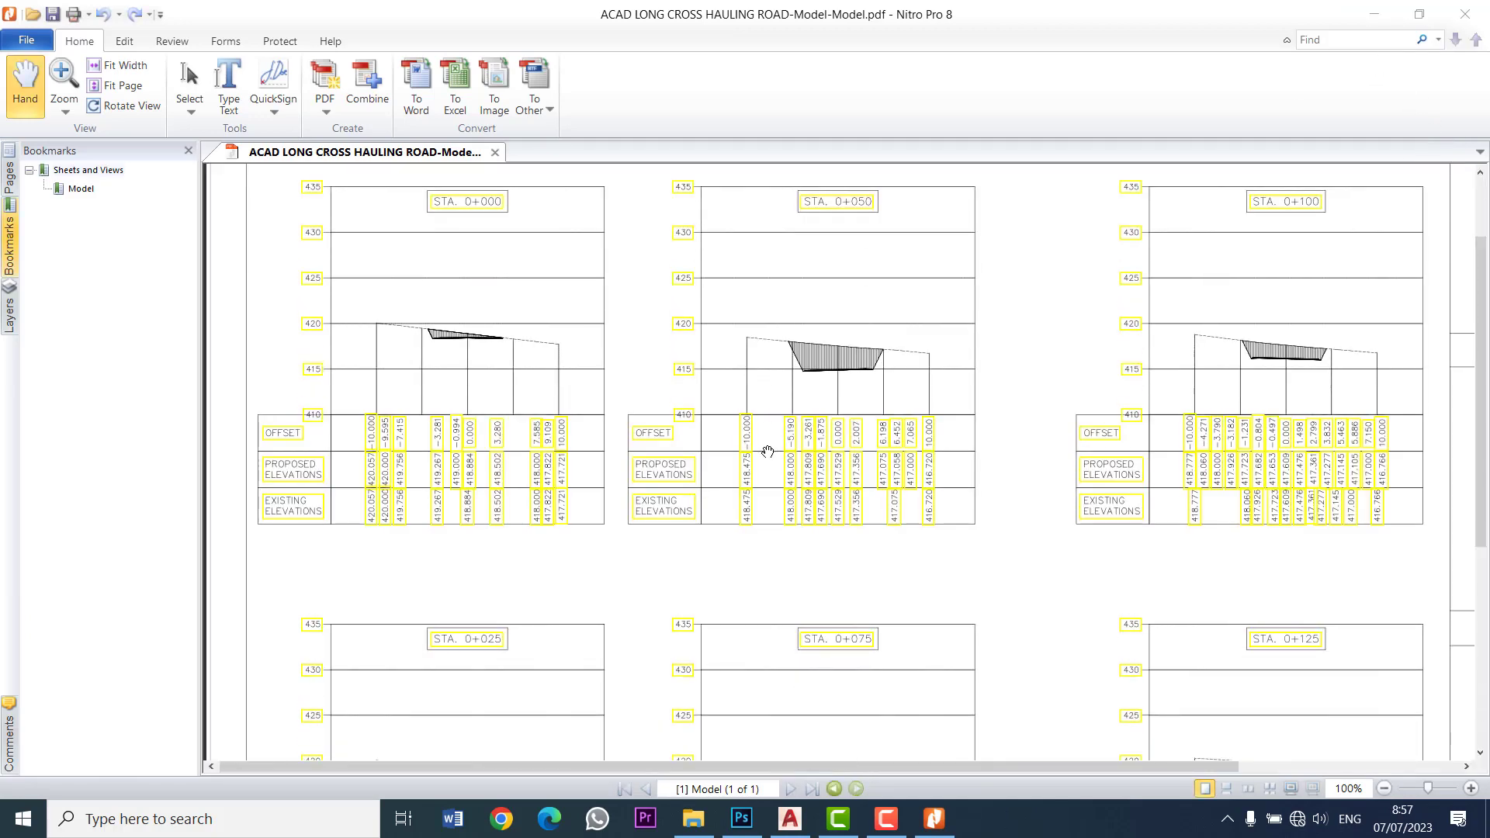
scroll(764, 454, "down", 1)
scroll(758, 465, "up", 1)
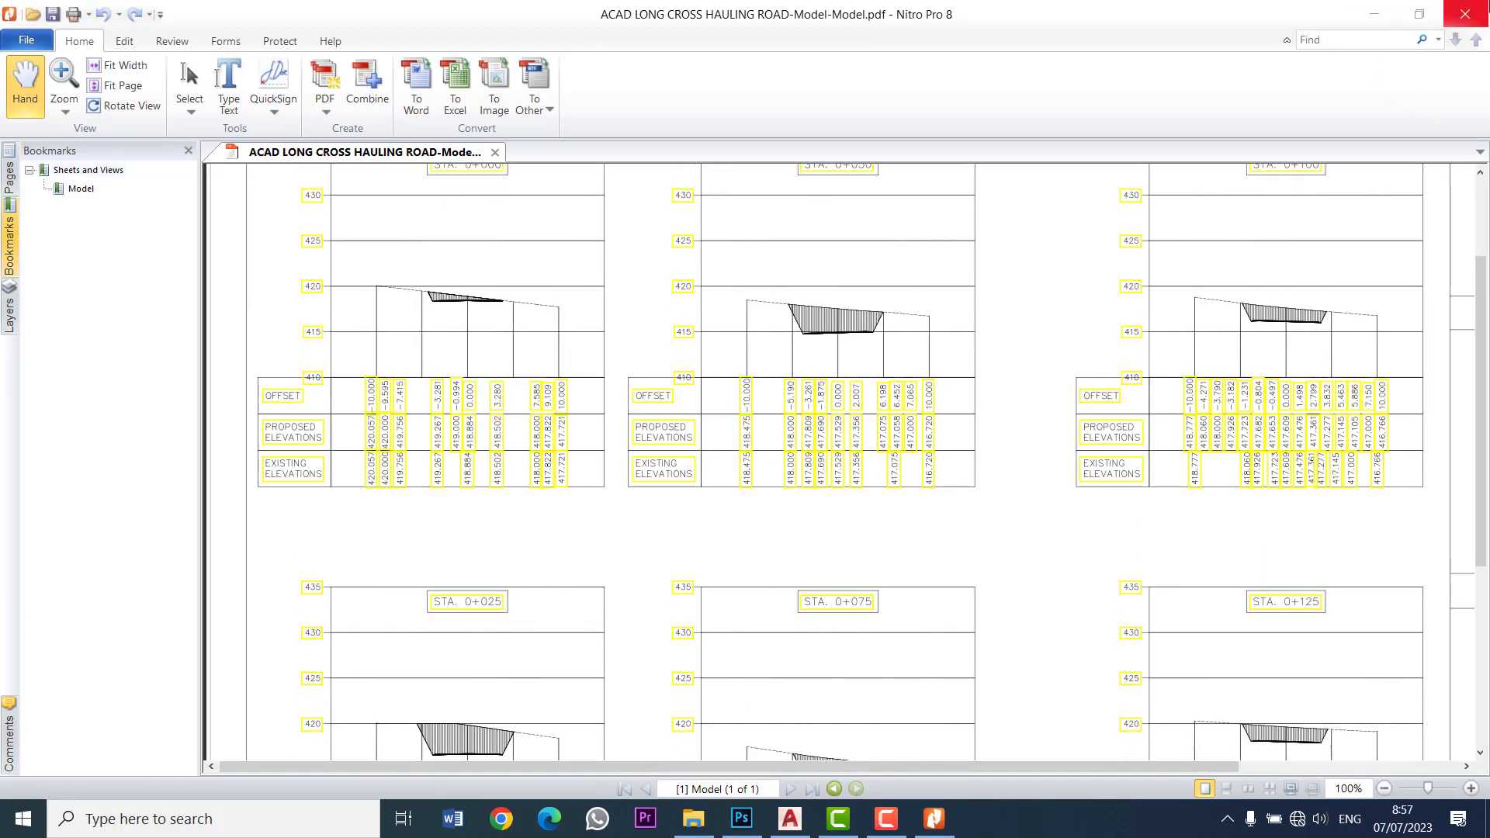
Step: Close Nitro Pro without saving changes to the PDF
left_click(494, 153)
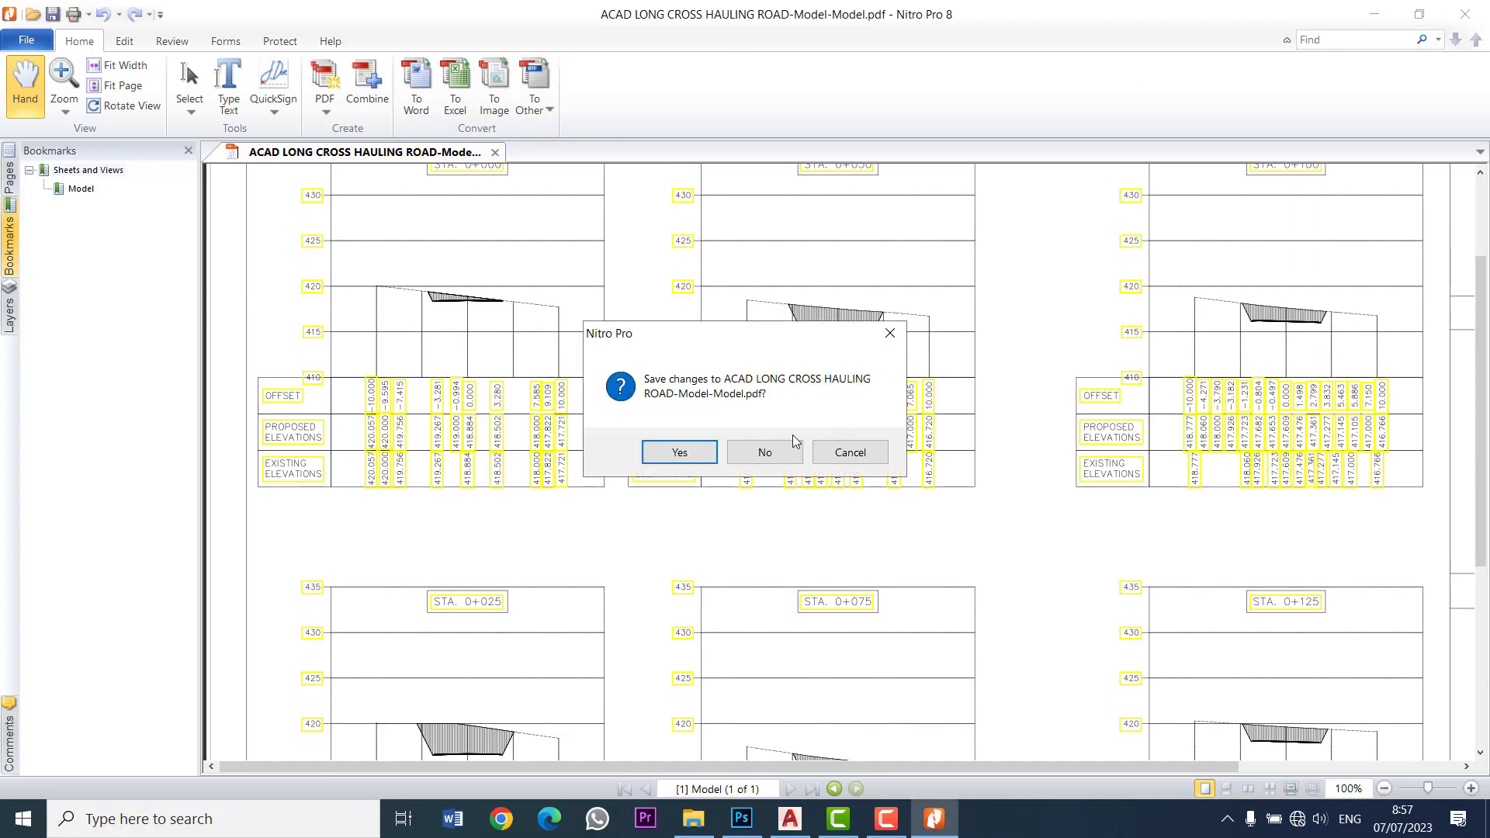
left_click(847, 459)
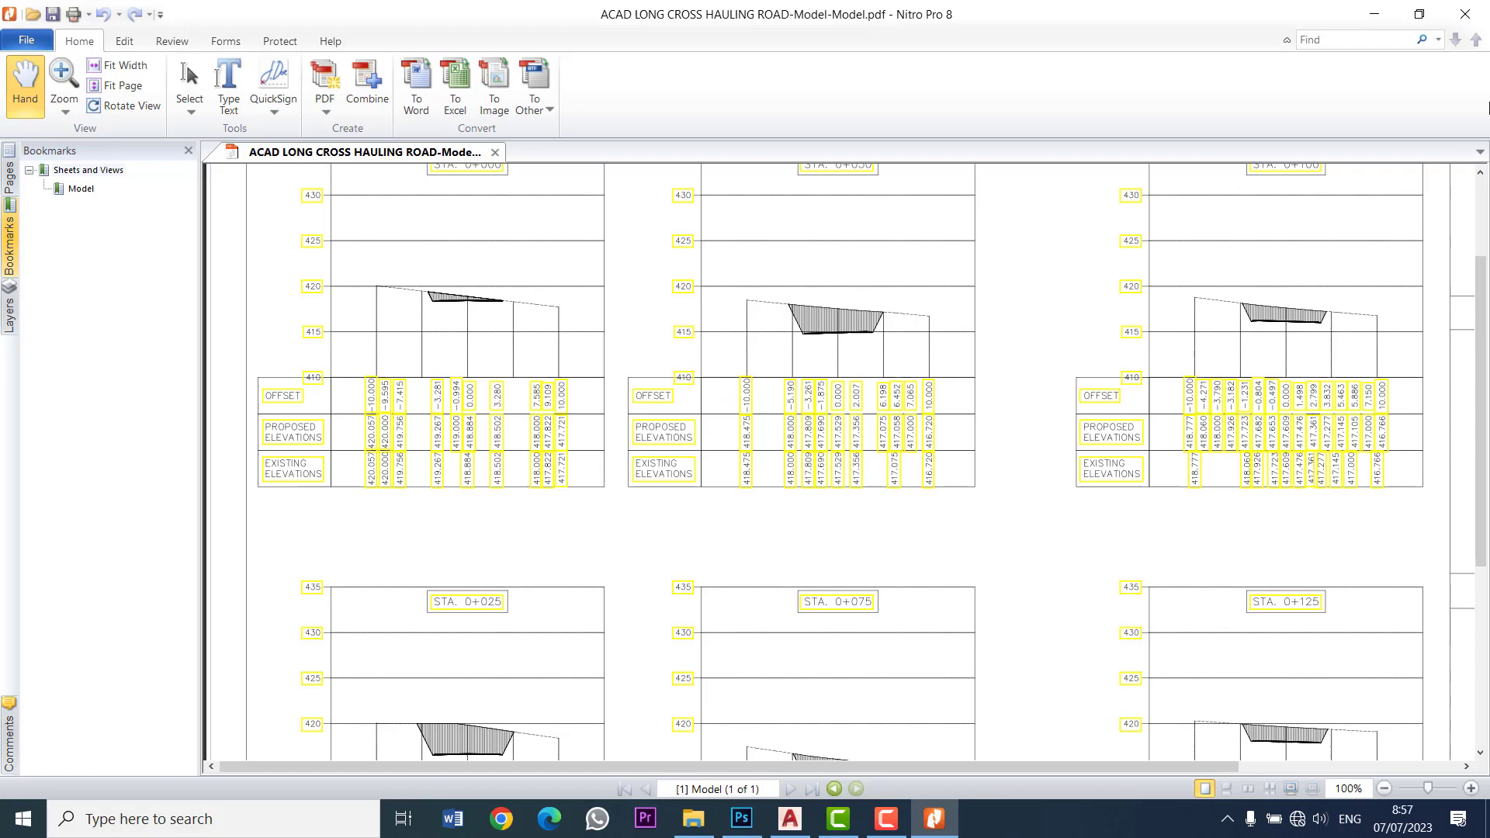
left_click(1466, 16)
left_click(744, 456)
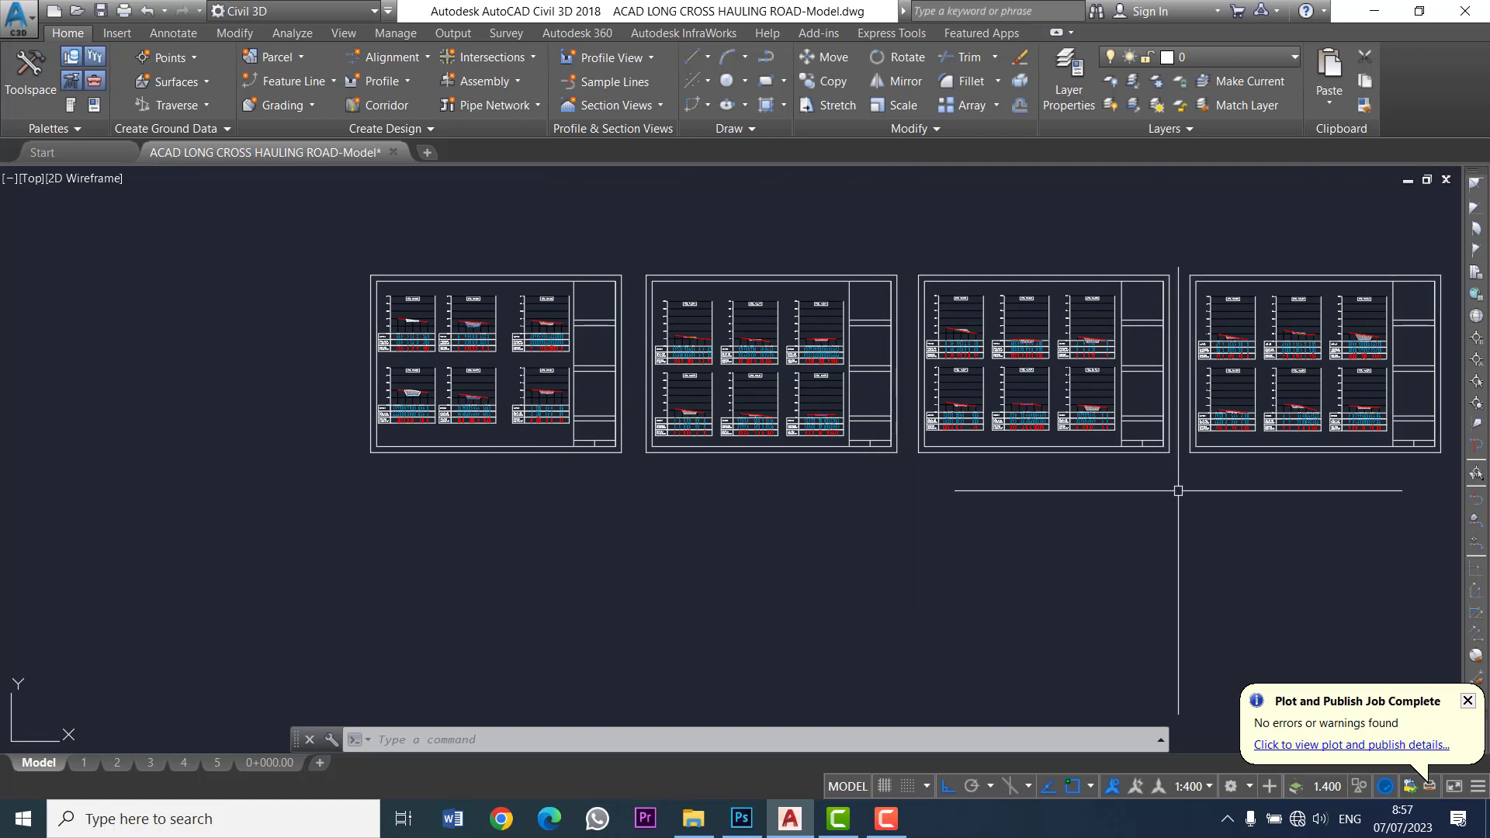
middle_click_drag(1157, 488, 1125, 486)
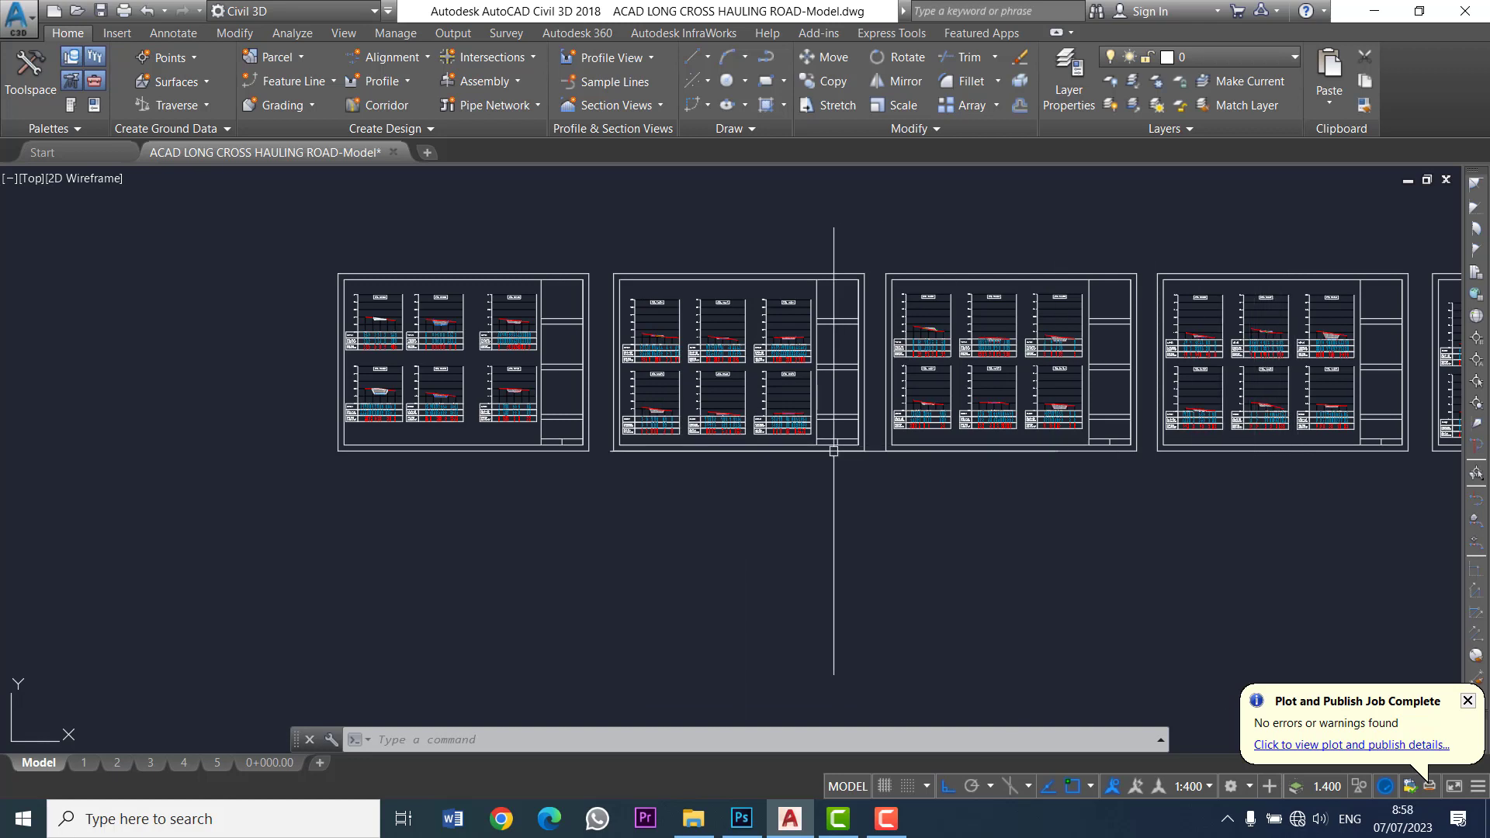
middle_click_drag(834, 450, 876, 451)
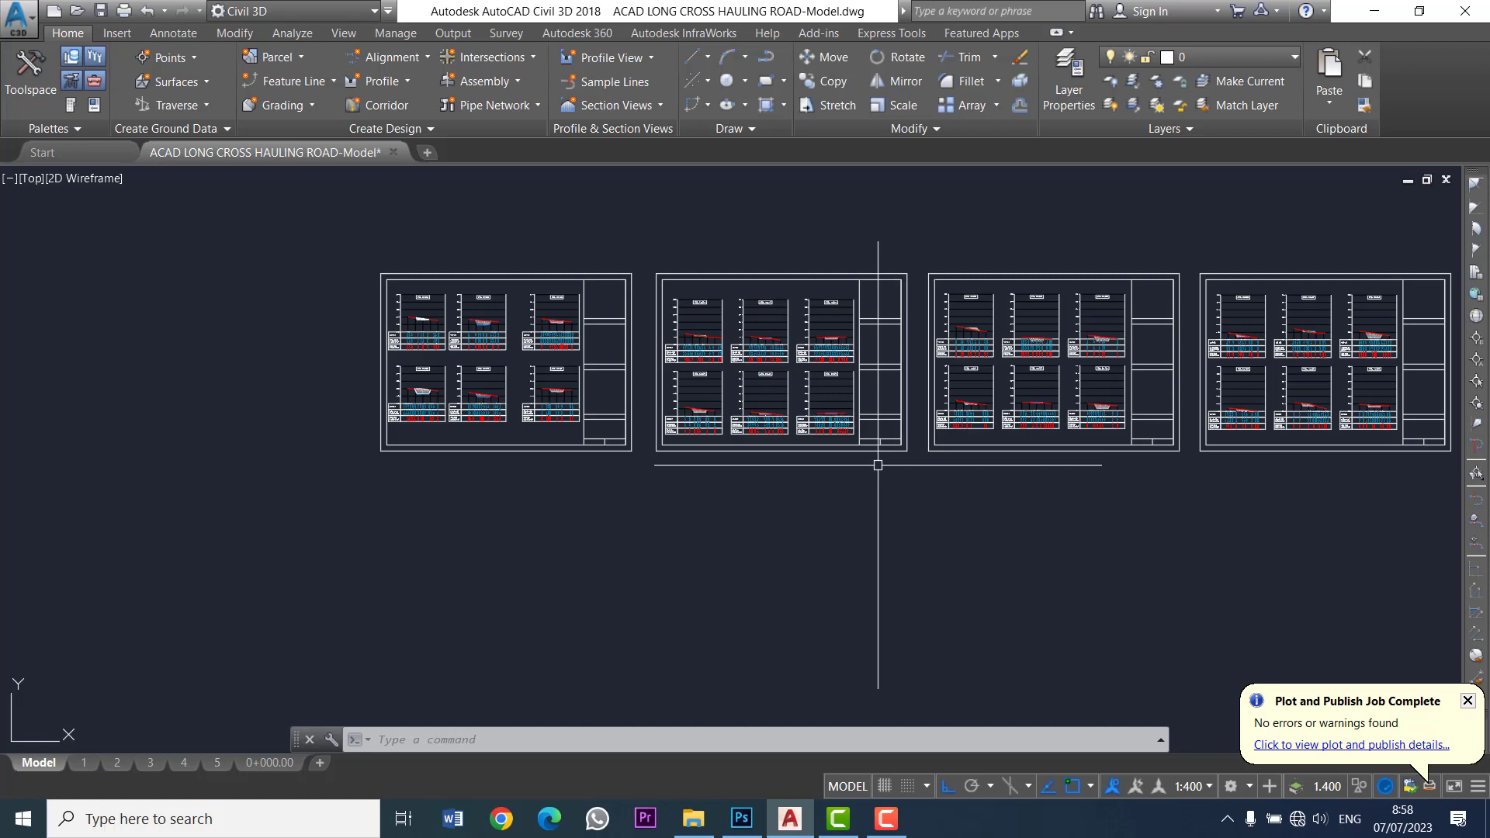
scroll(921, 326, "up", 2)
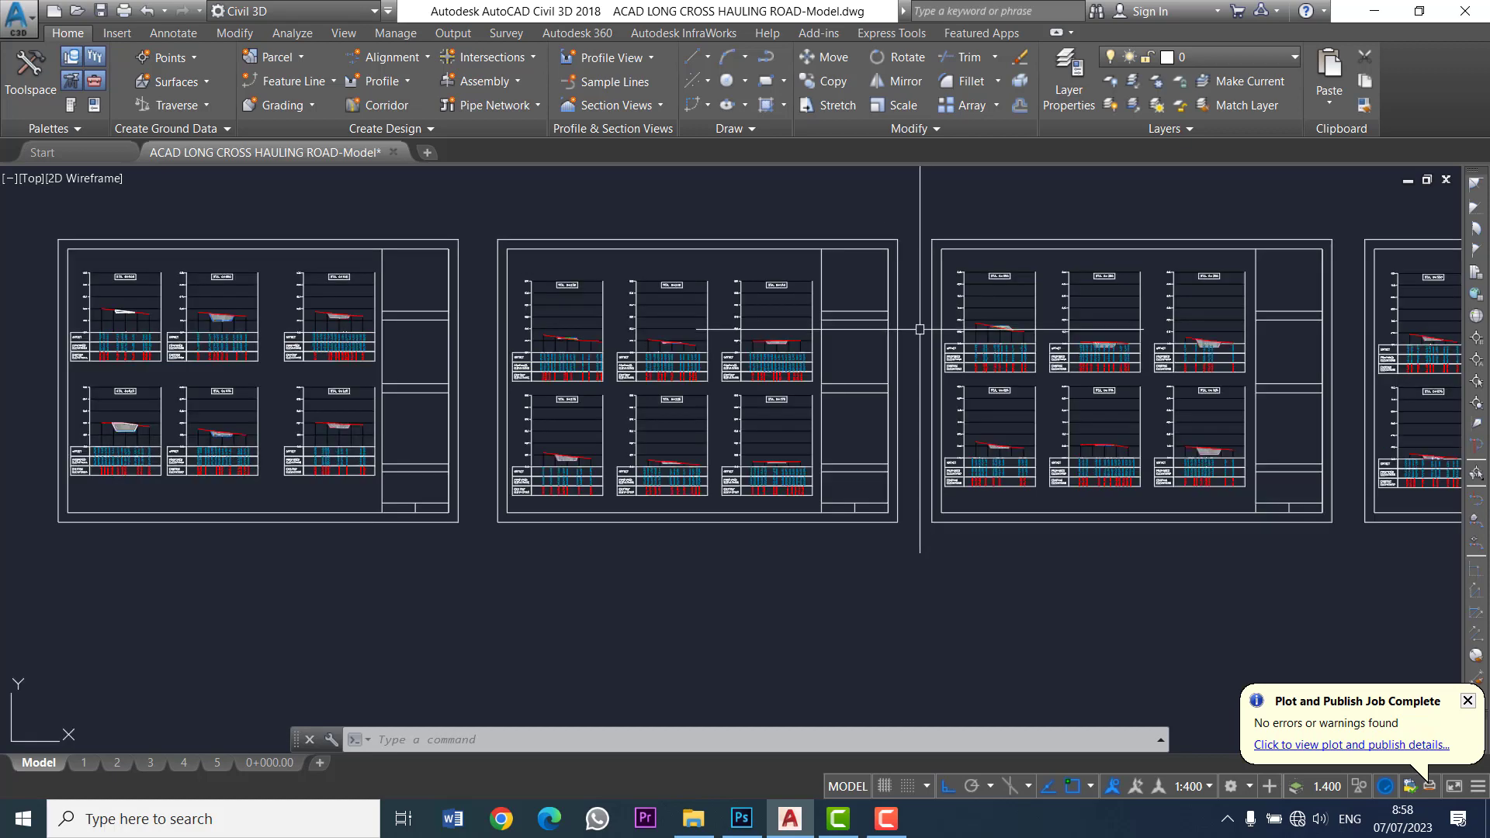
scroll(919, 331, "down", 2)
scroll(919, 353, "down", 2)
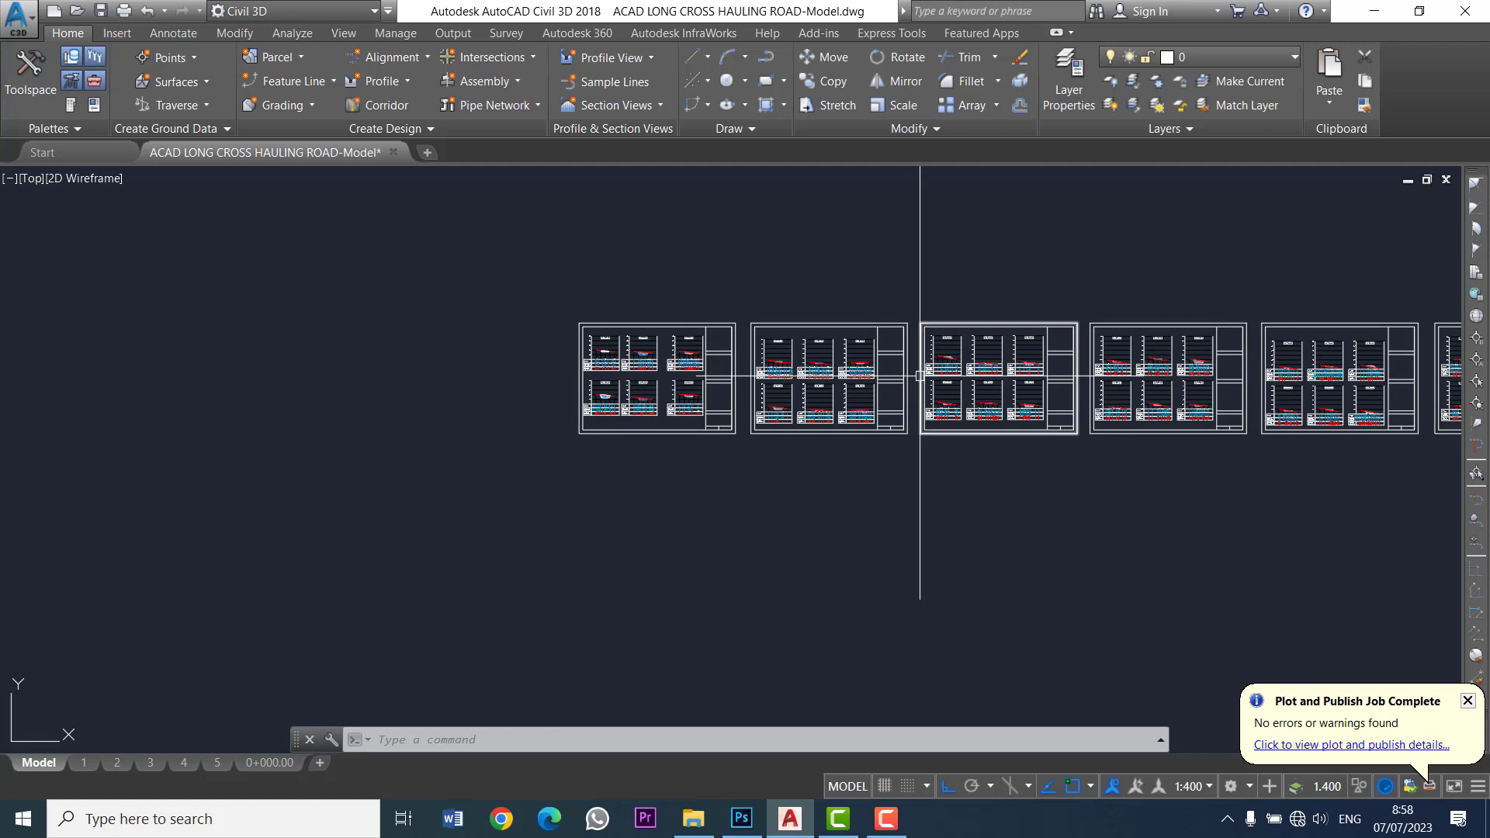
scroll(920, 376, "up", 4)
middle_click_drag(892, 387, 1061, 402)
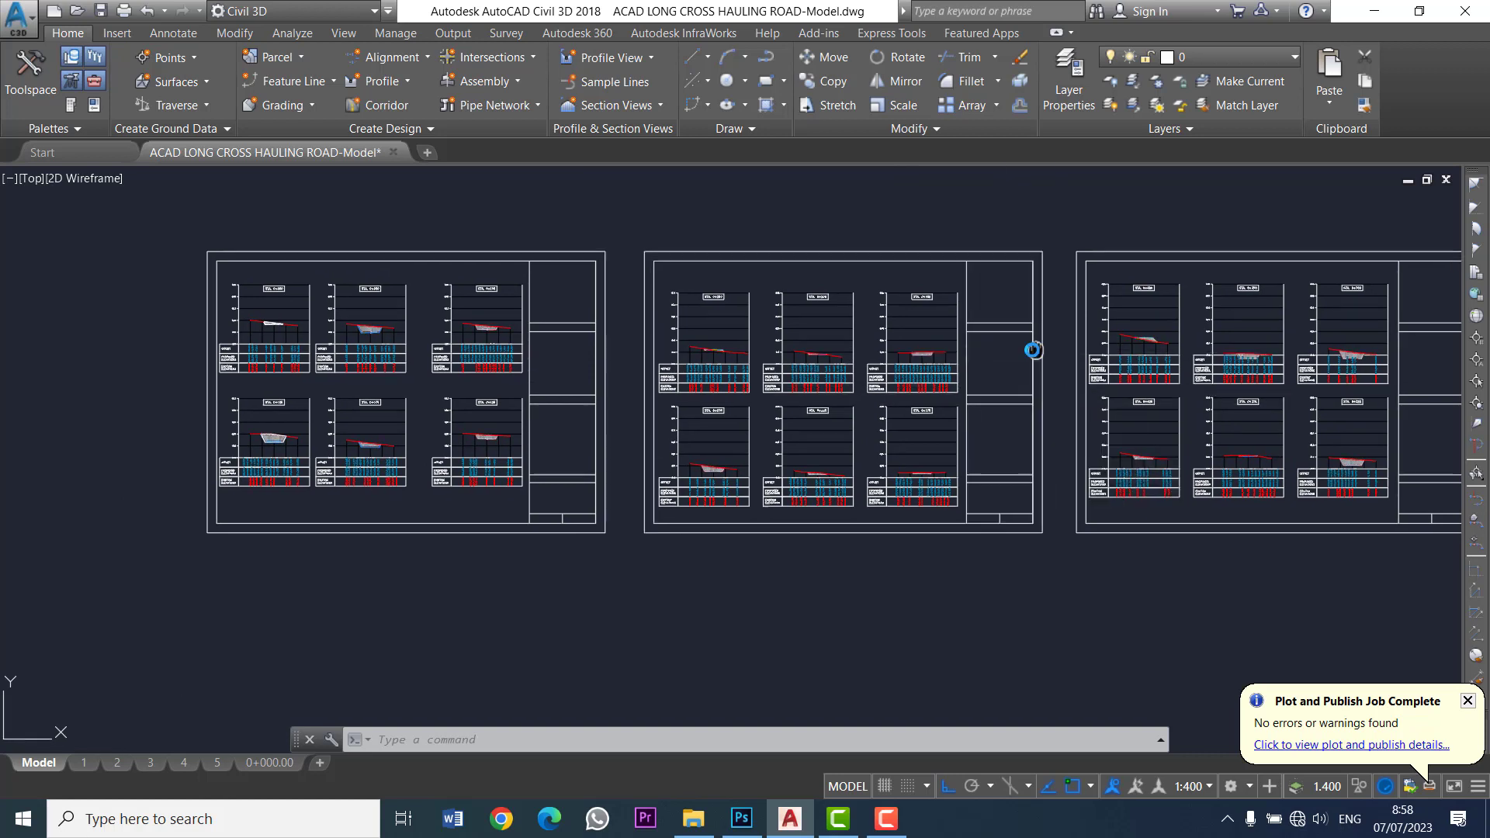
middle_click_drag(1037, 353, 1006, 340)
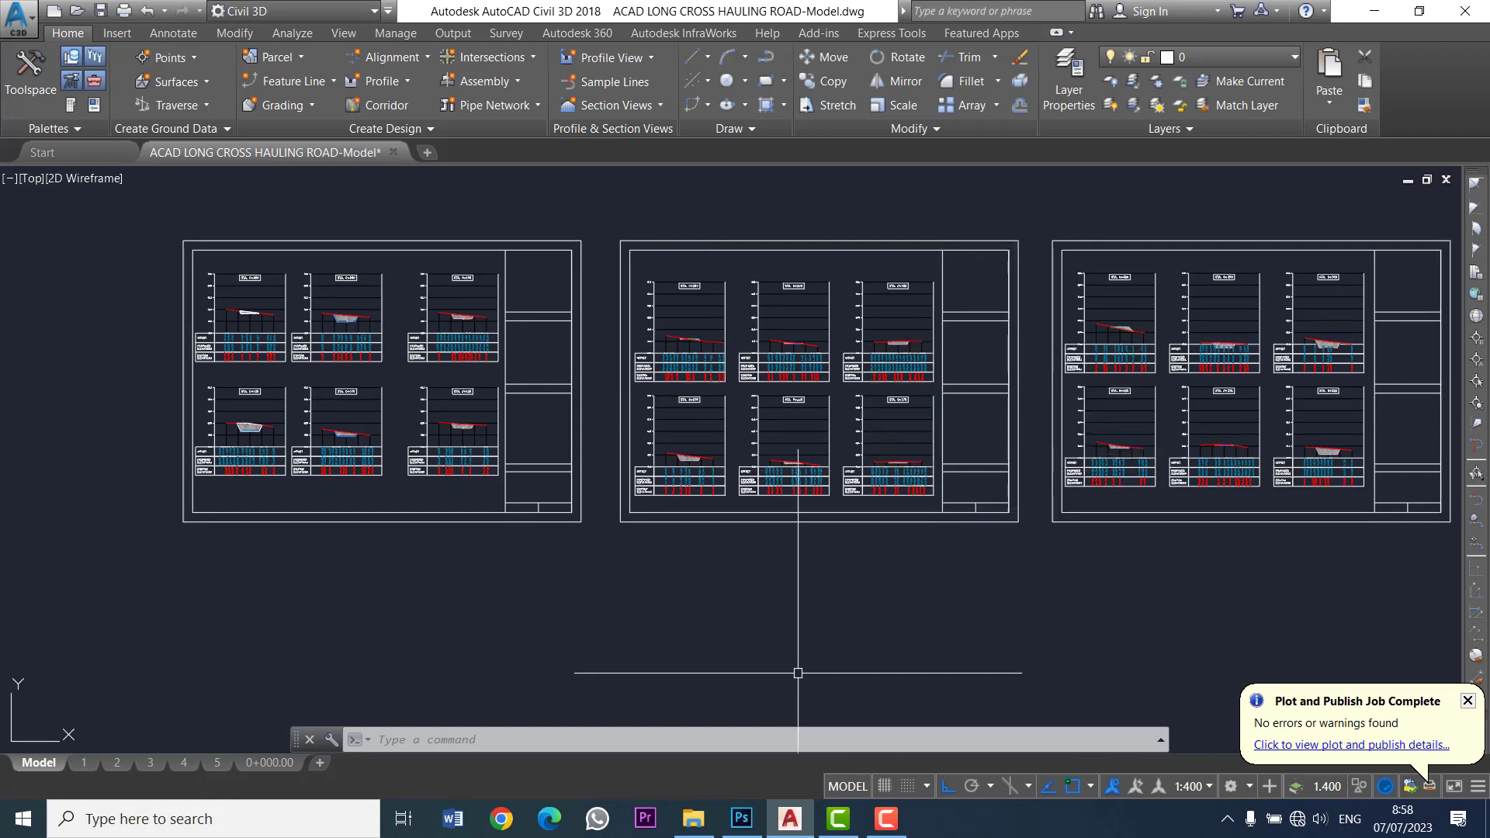
Step: Open Desktop\polder print and extract TPL-DNM.zip there
left_click(691, 831)
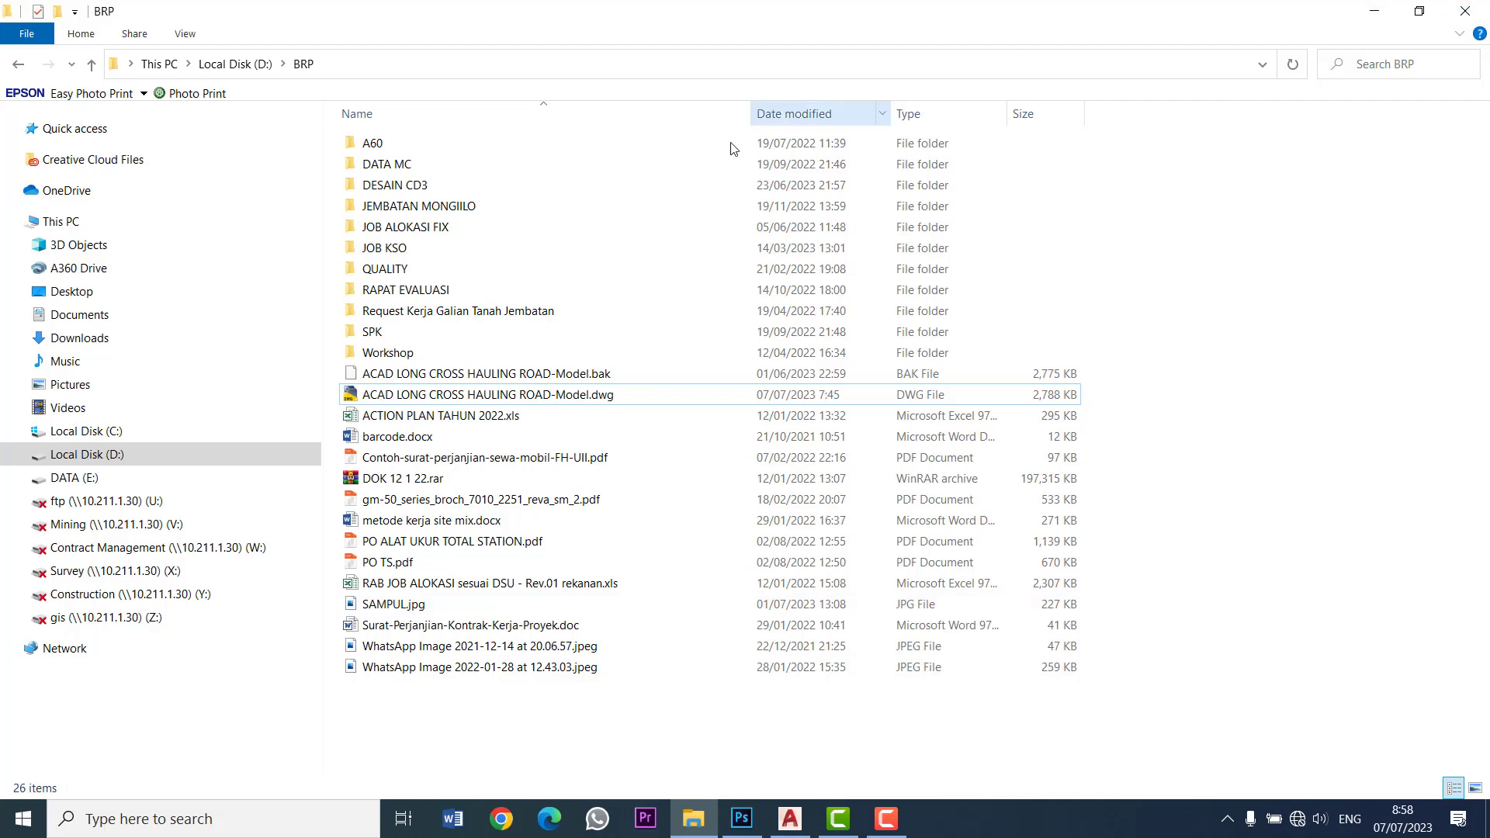
left_click(132, 300)
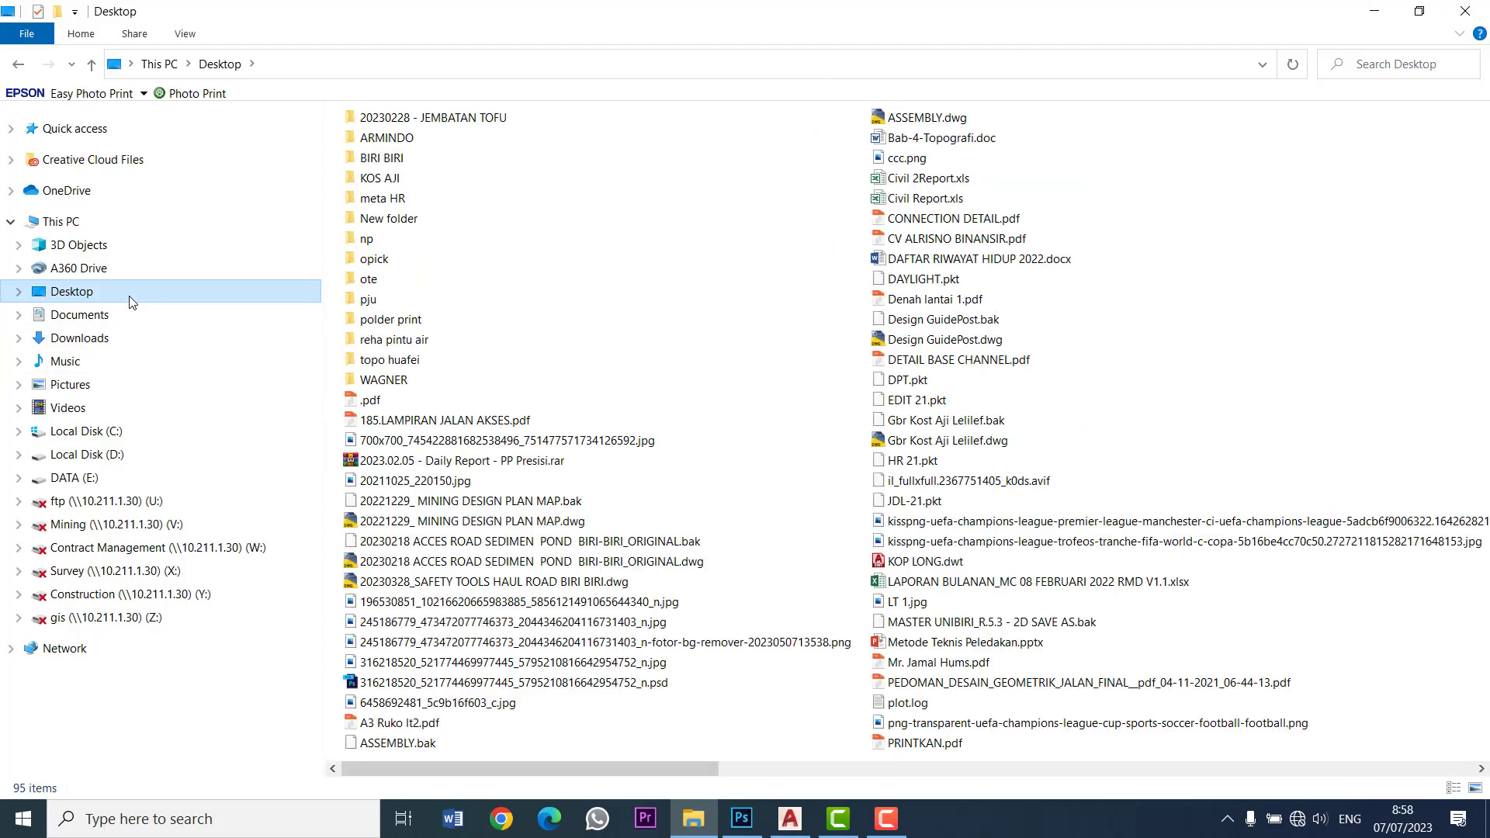
left_click(458, 317)
double_click(456, 317)
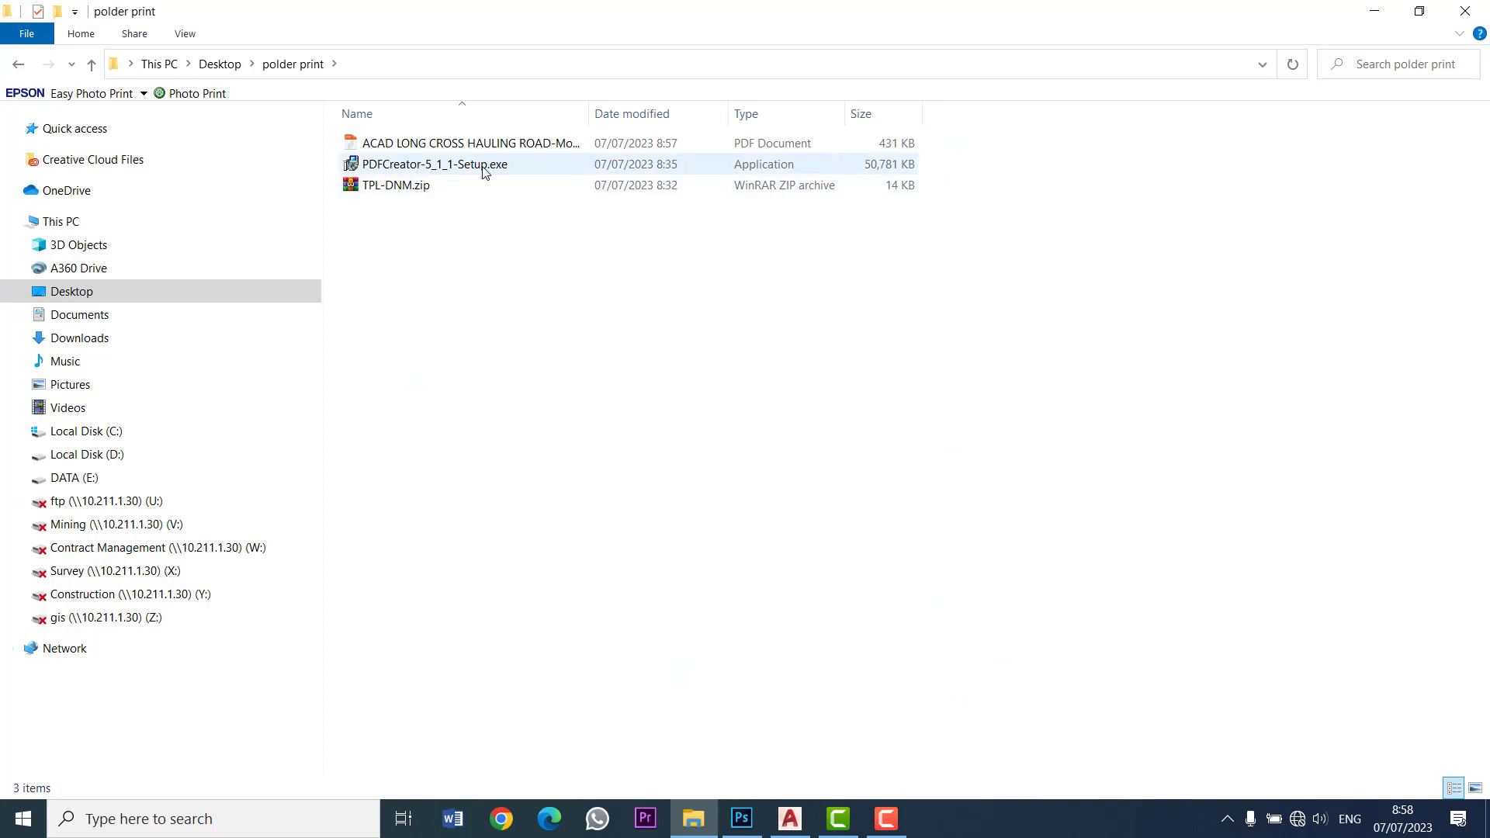
left_click(417, 196)
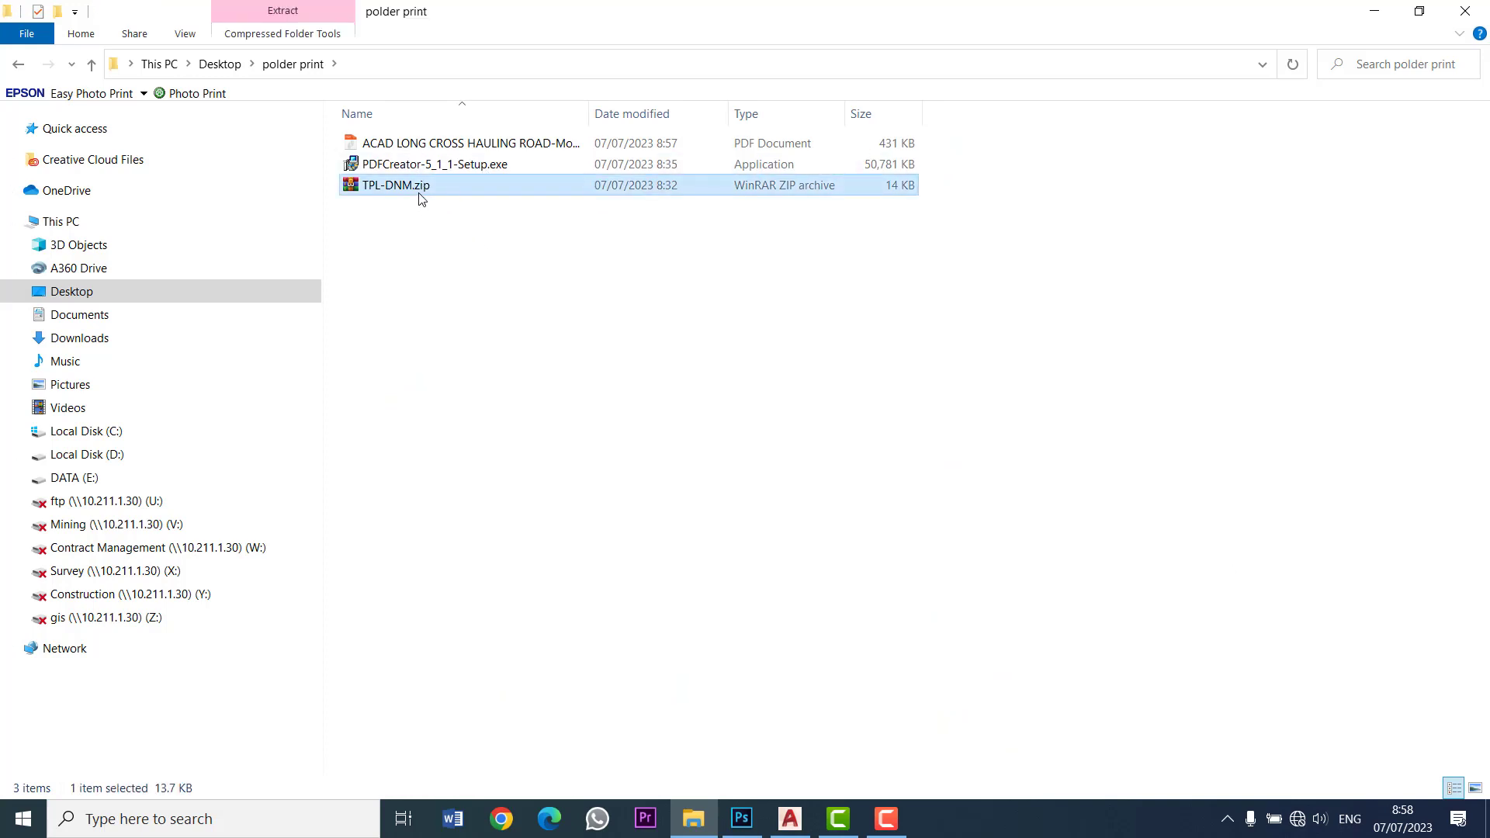
mouse_move(396, 185)
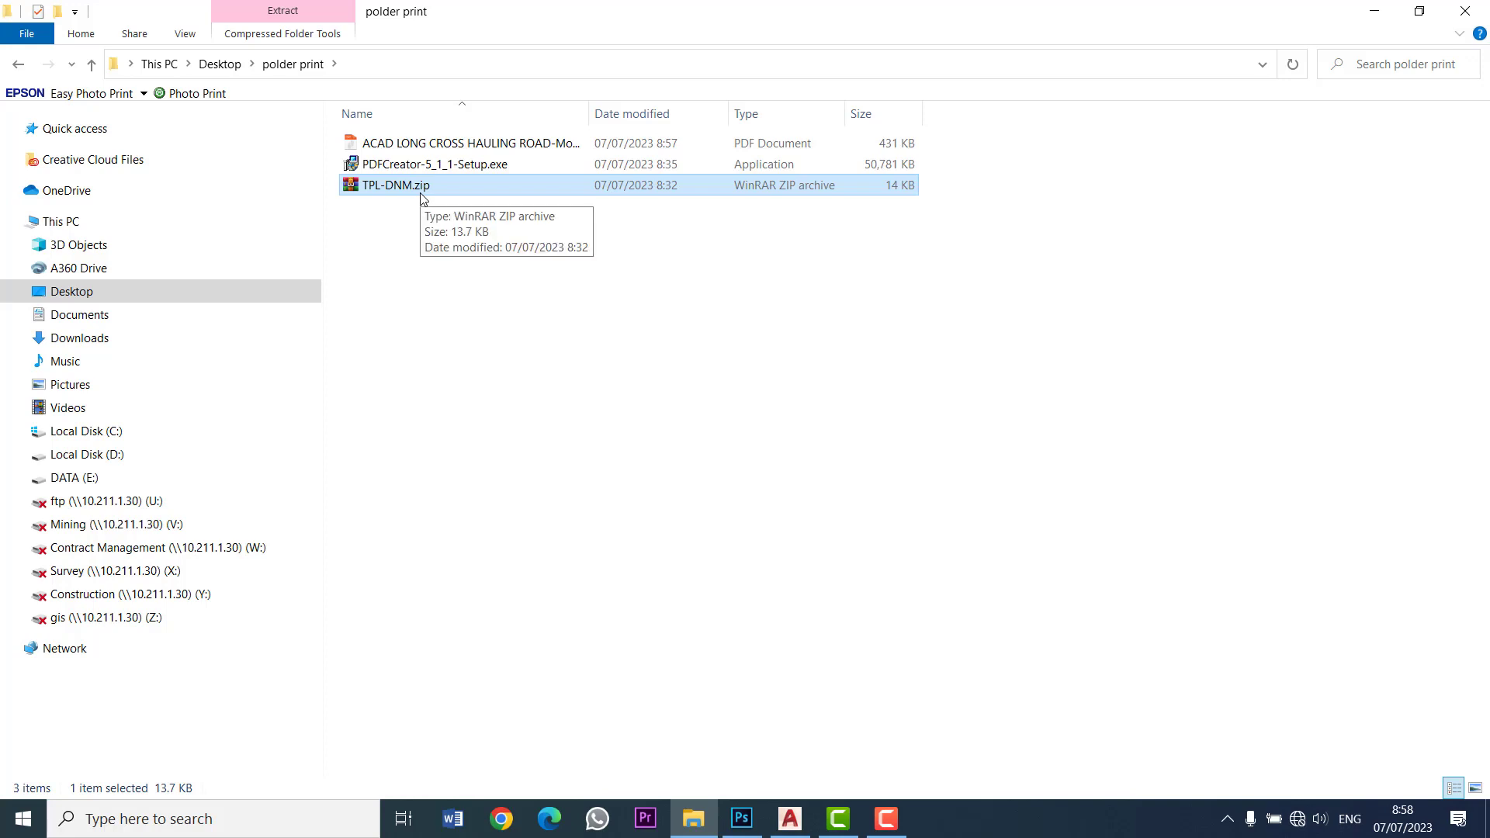
right_click(420, 194)
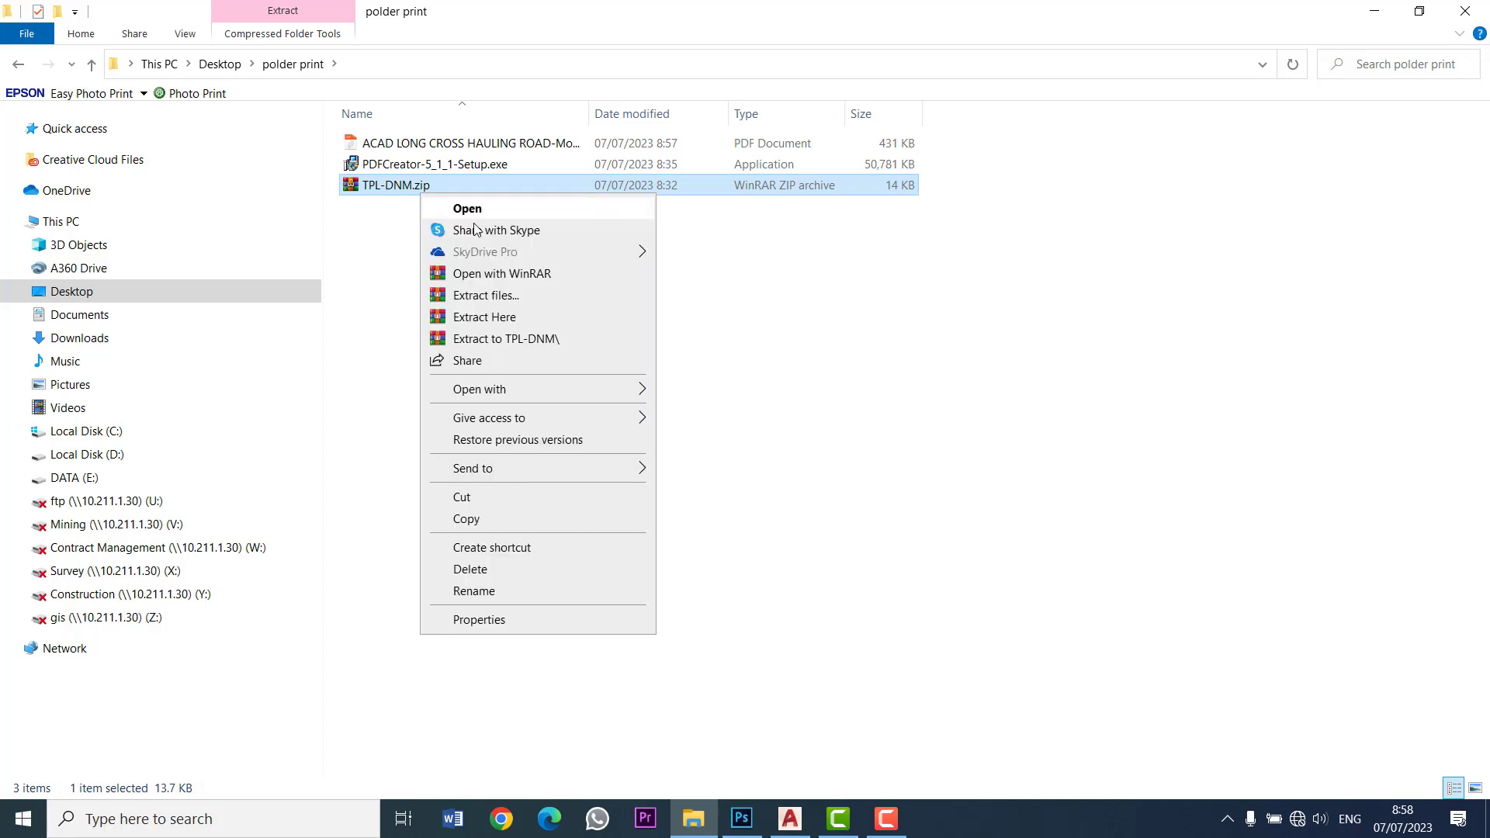
left_click(545, 320)
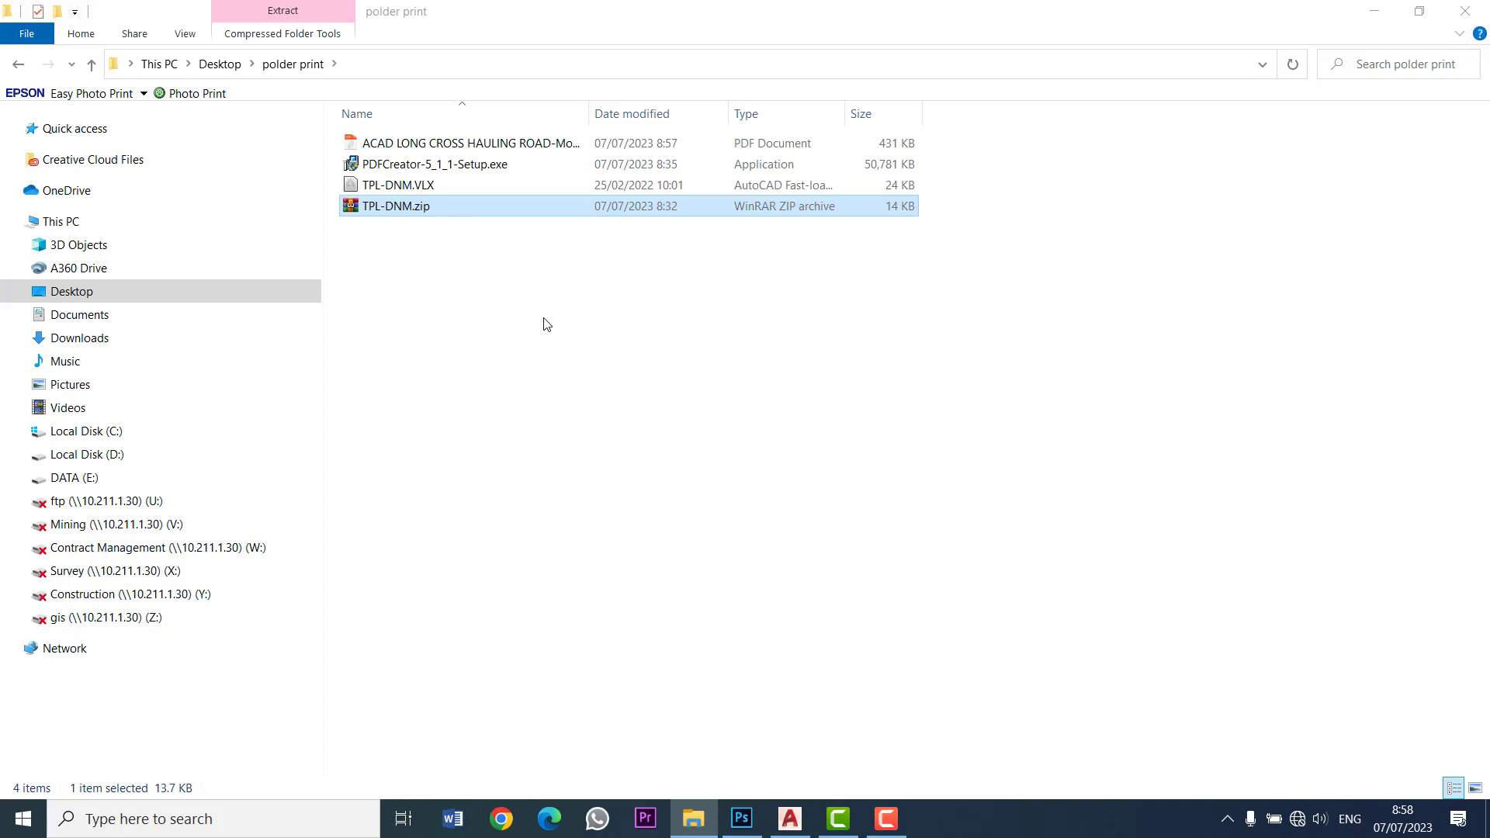
Step: Dismiss the OneDrive prompt, reopen polder print and select PDFCreator-5_1_1-Setup.exe
right_click(448, 188)
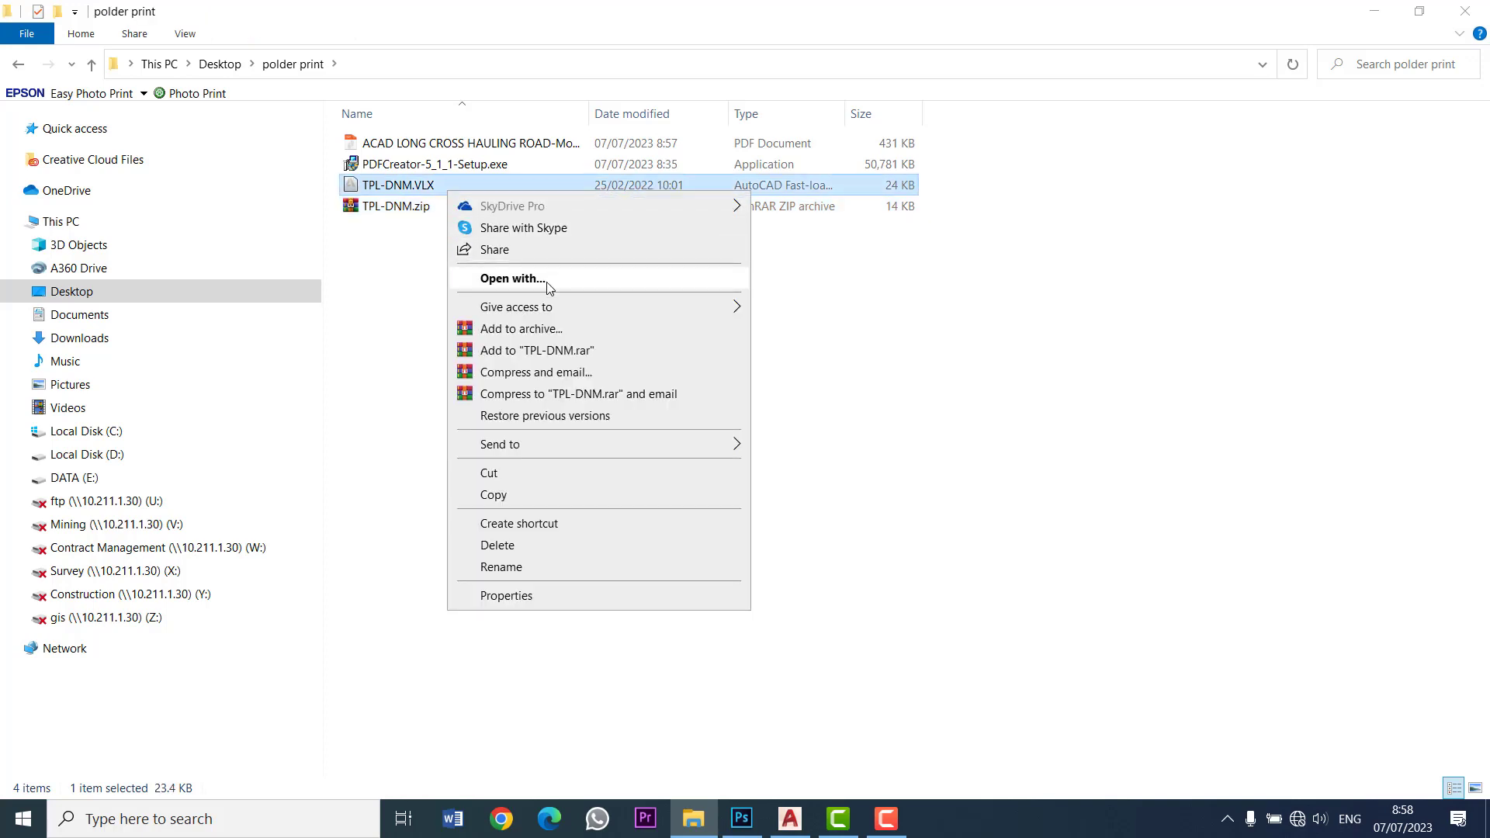
left_click(266, 185)
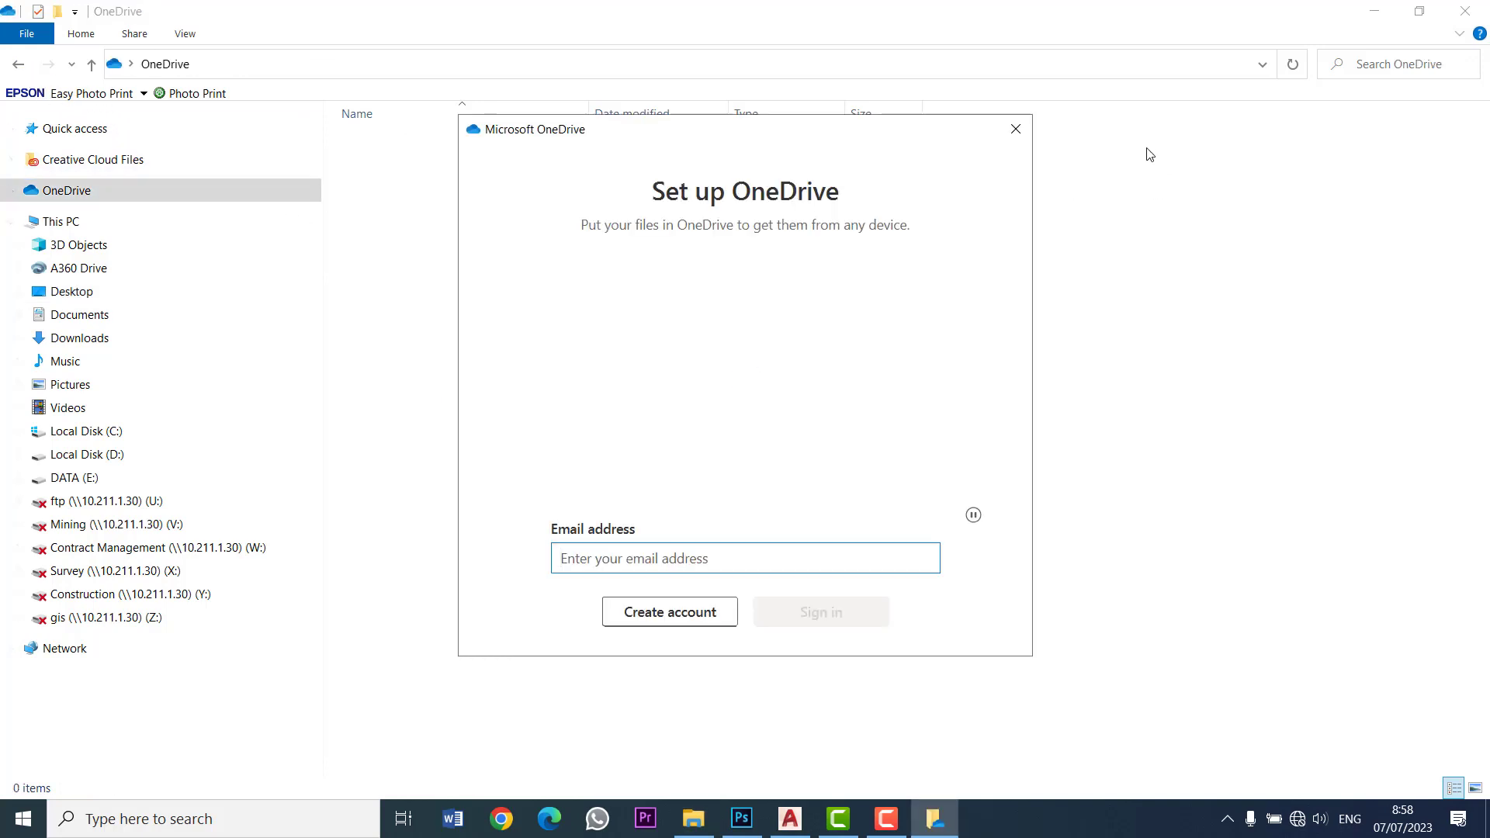
left_click(1015, 129)
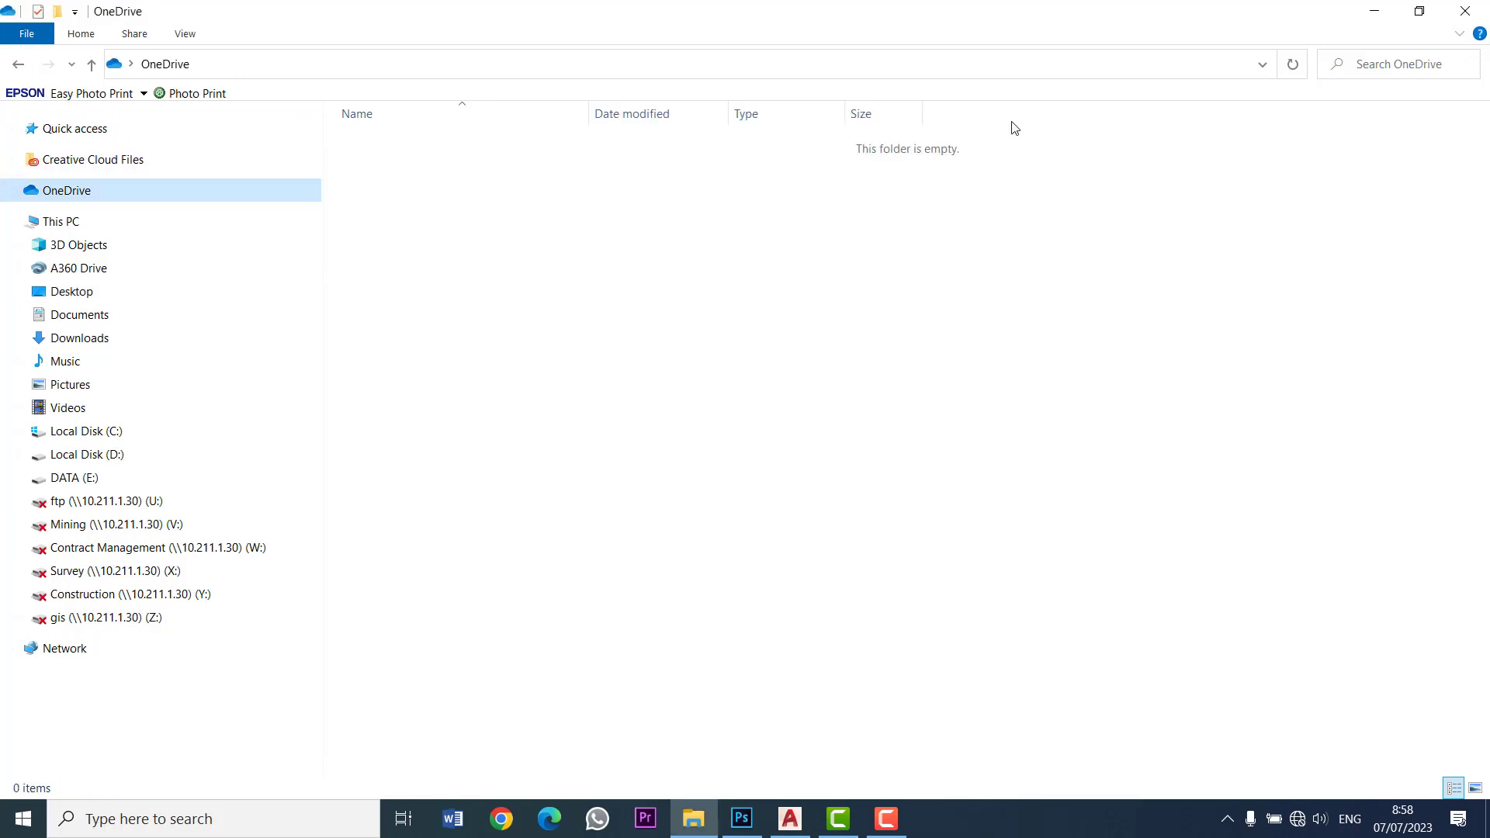
left_click(89, 298)
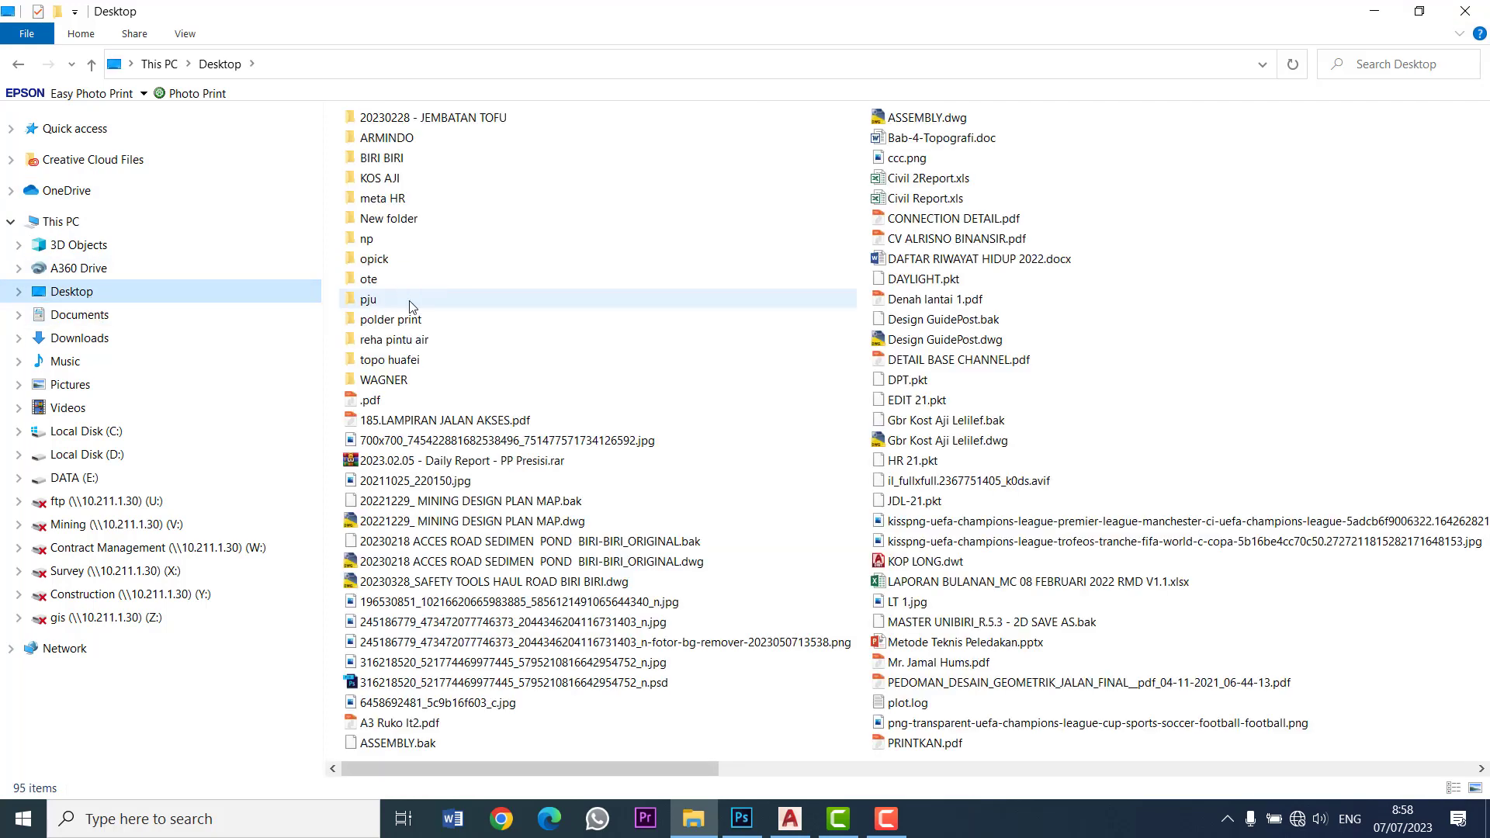
left_click(432, 324)
double_click(434, 329)
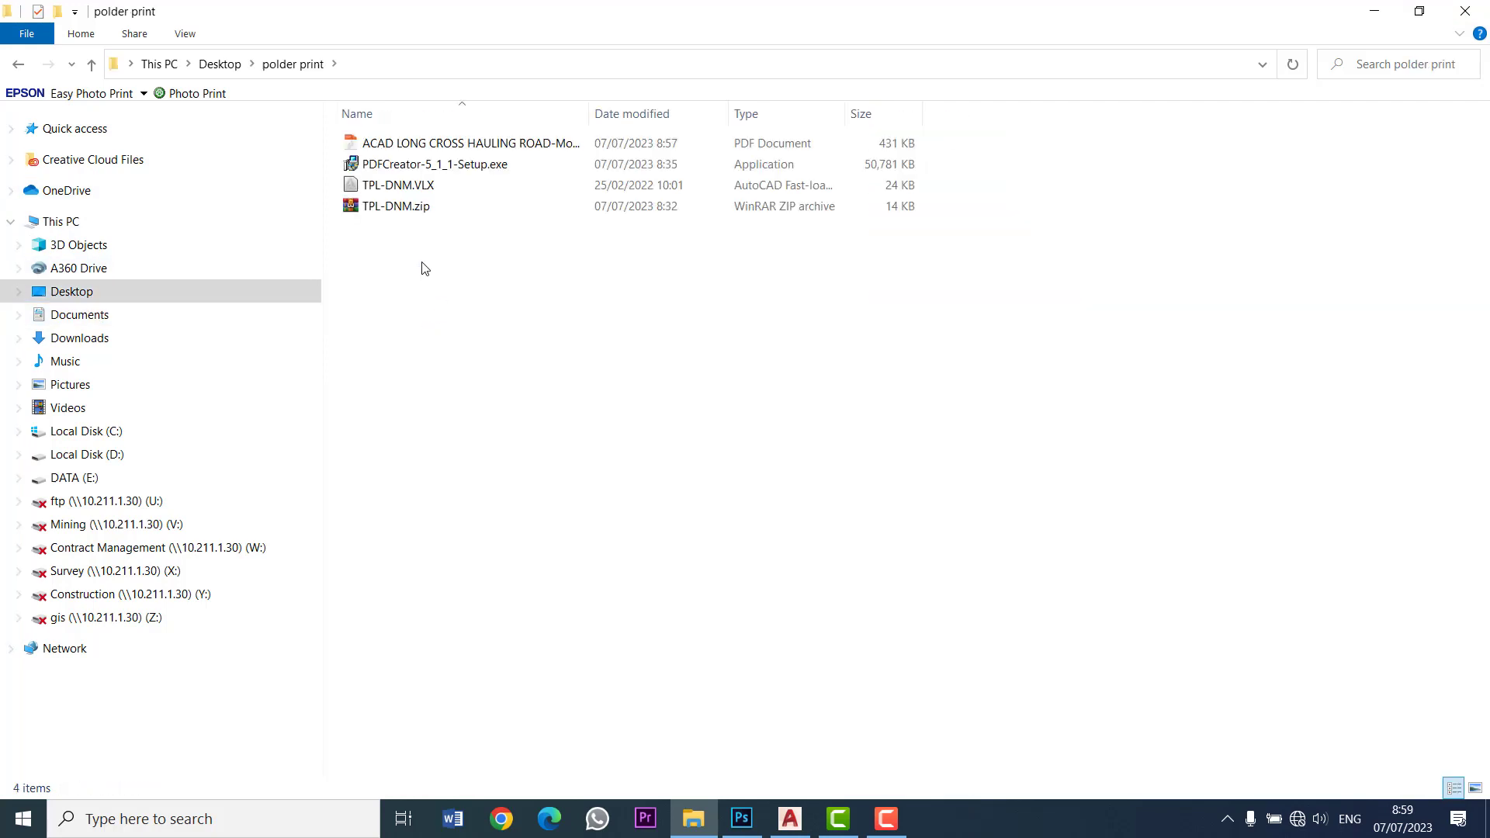
left_click(432, 166)
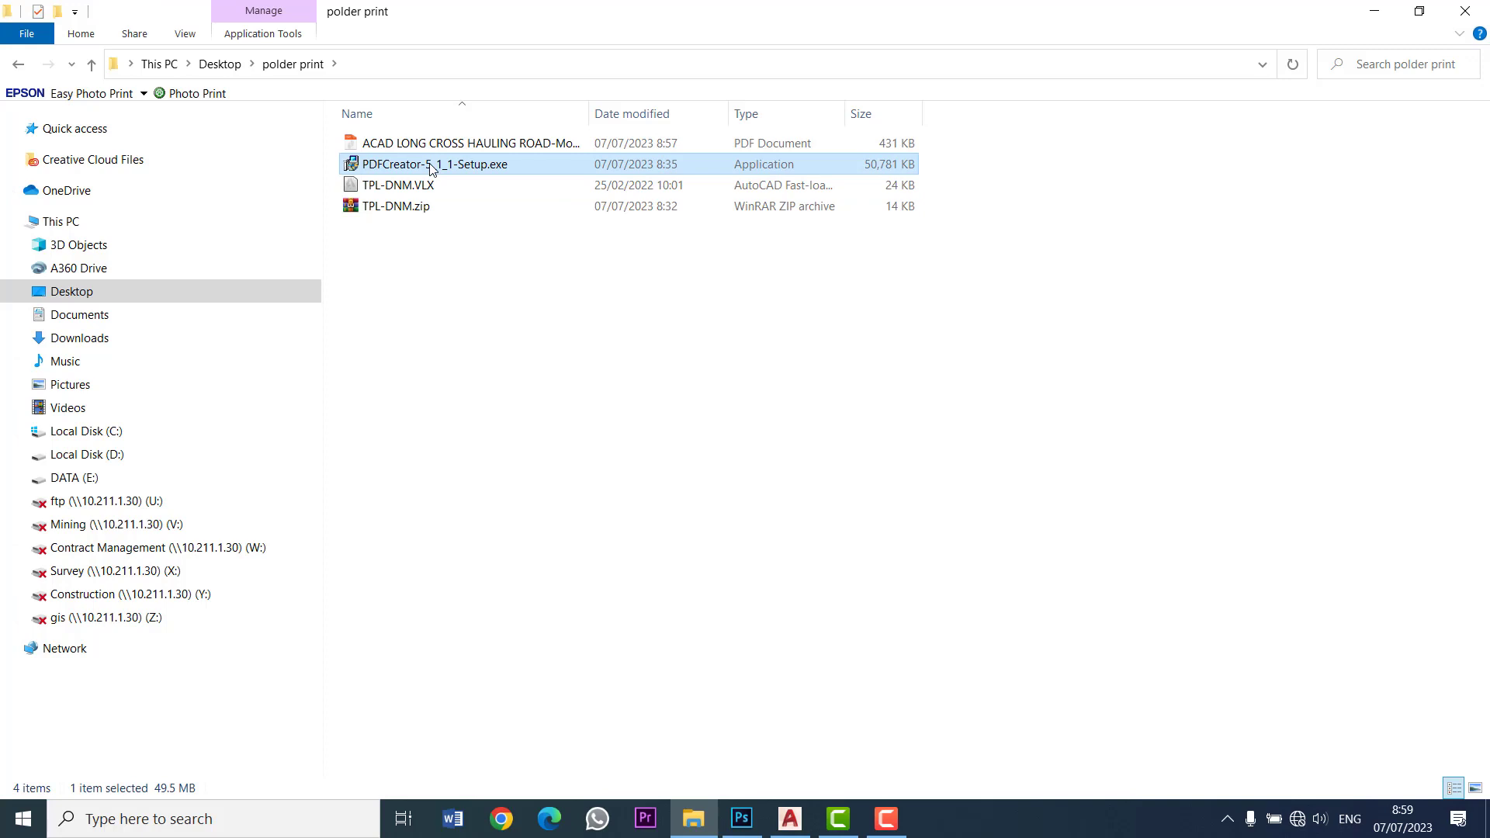
Step: Install PDFCreator by running its setup as administrator, then close PDFCreator
right_click(475, 164)
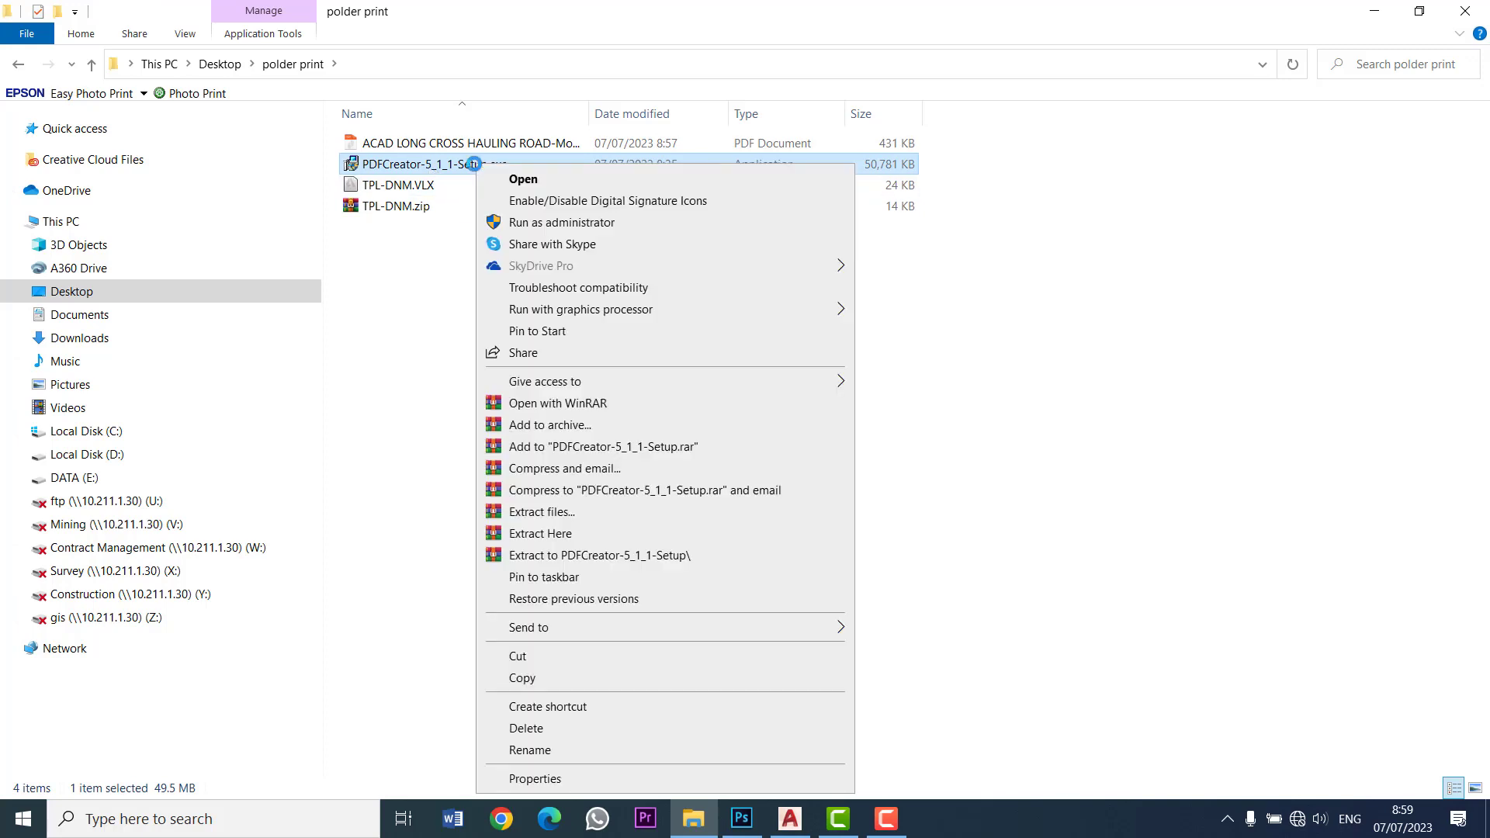
left_click(564, 223)
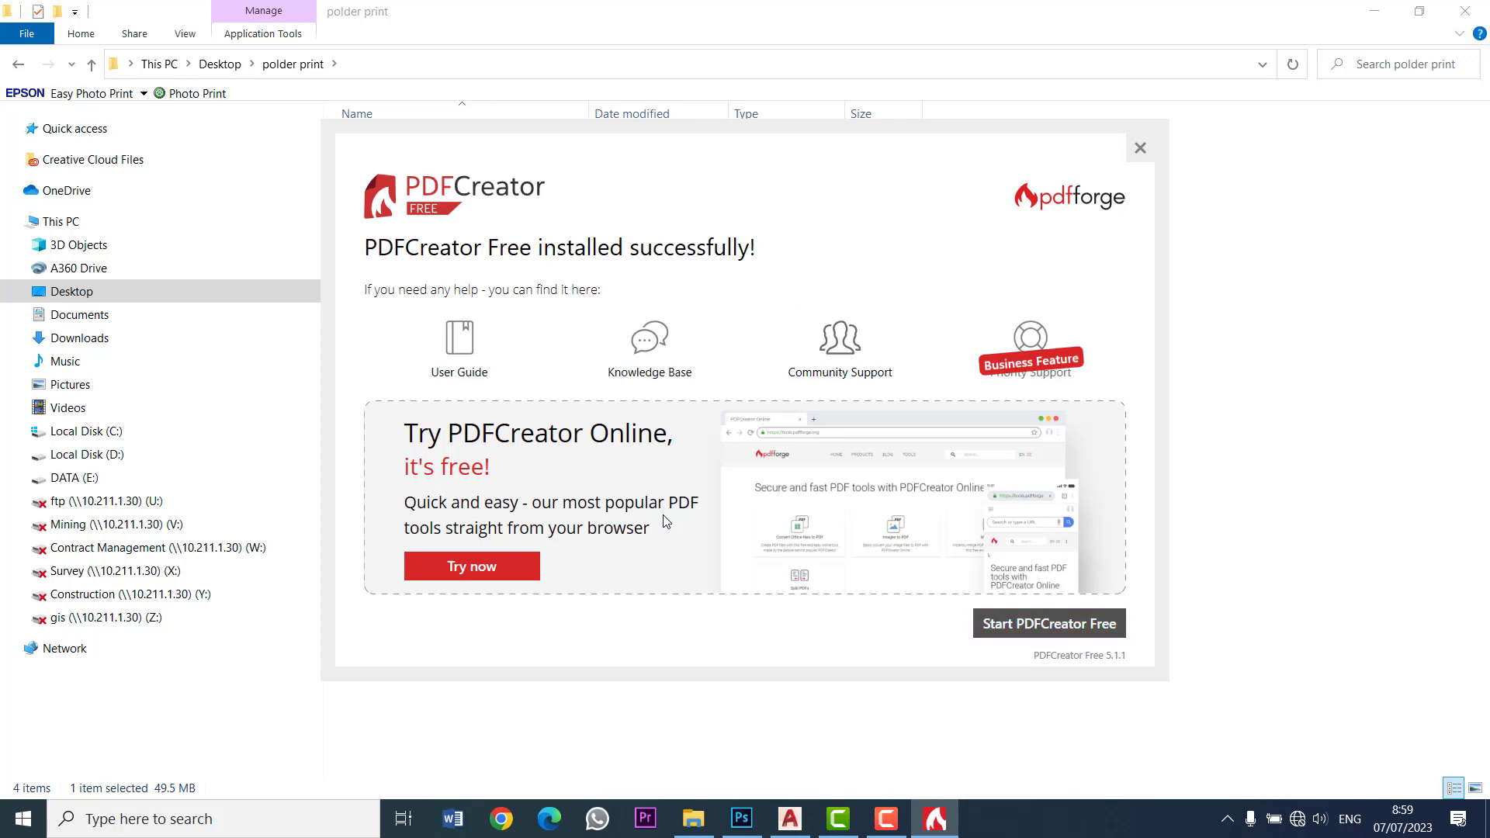
key("Escape")
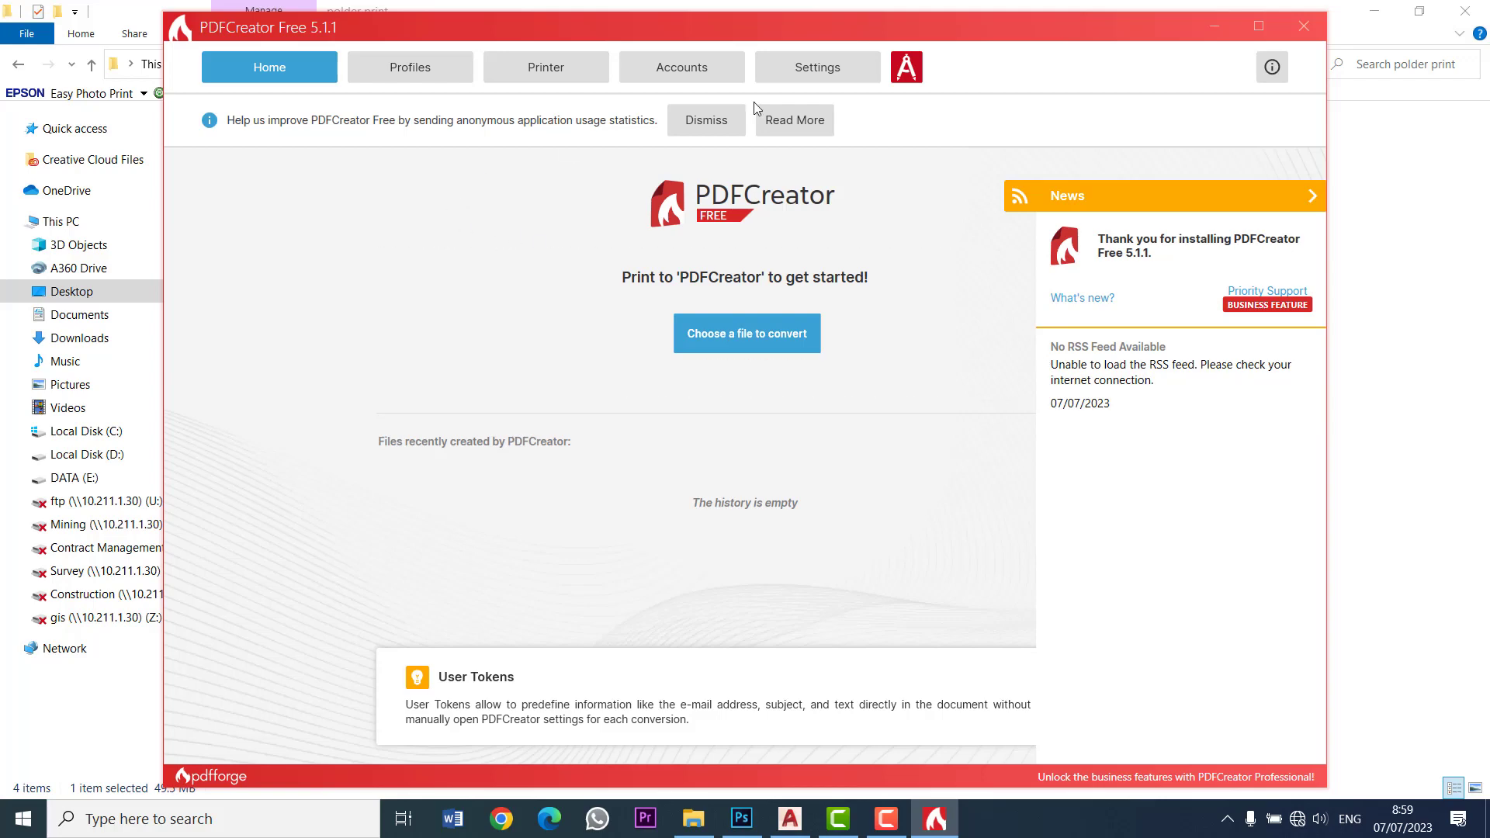
left_click(1303, 27)
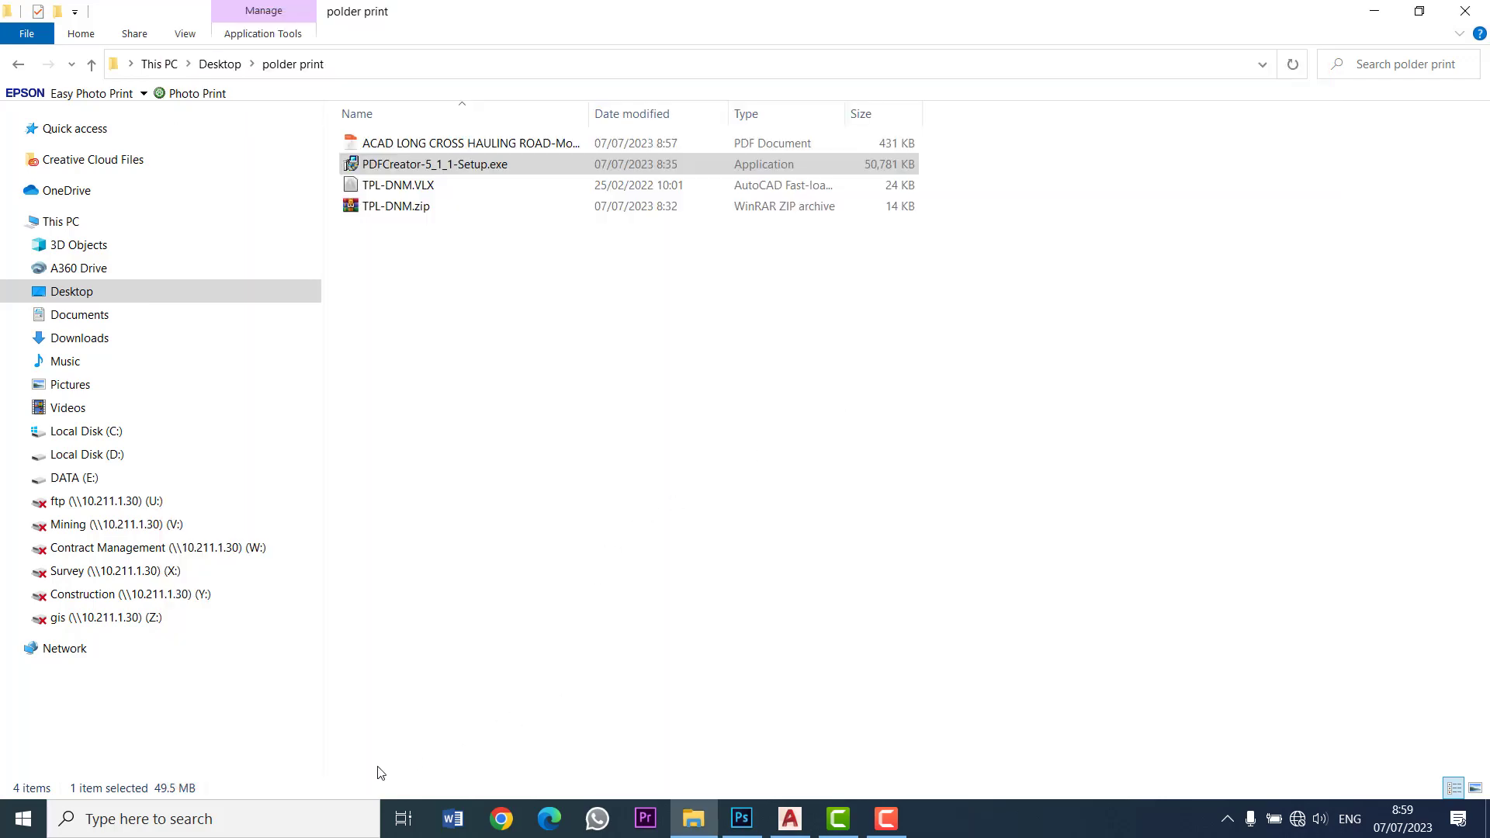
Step: Dismiss the Windows search panel and return to the Civil 3D drawing
left_click(295, 819)
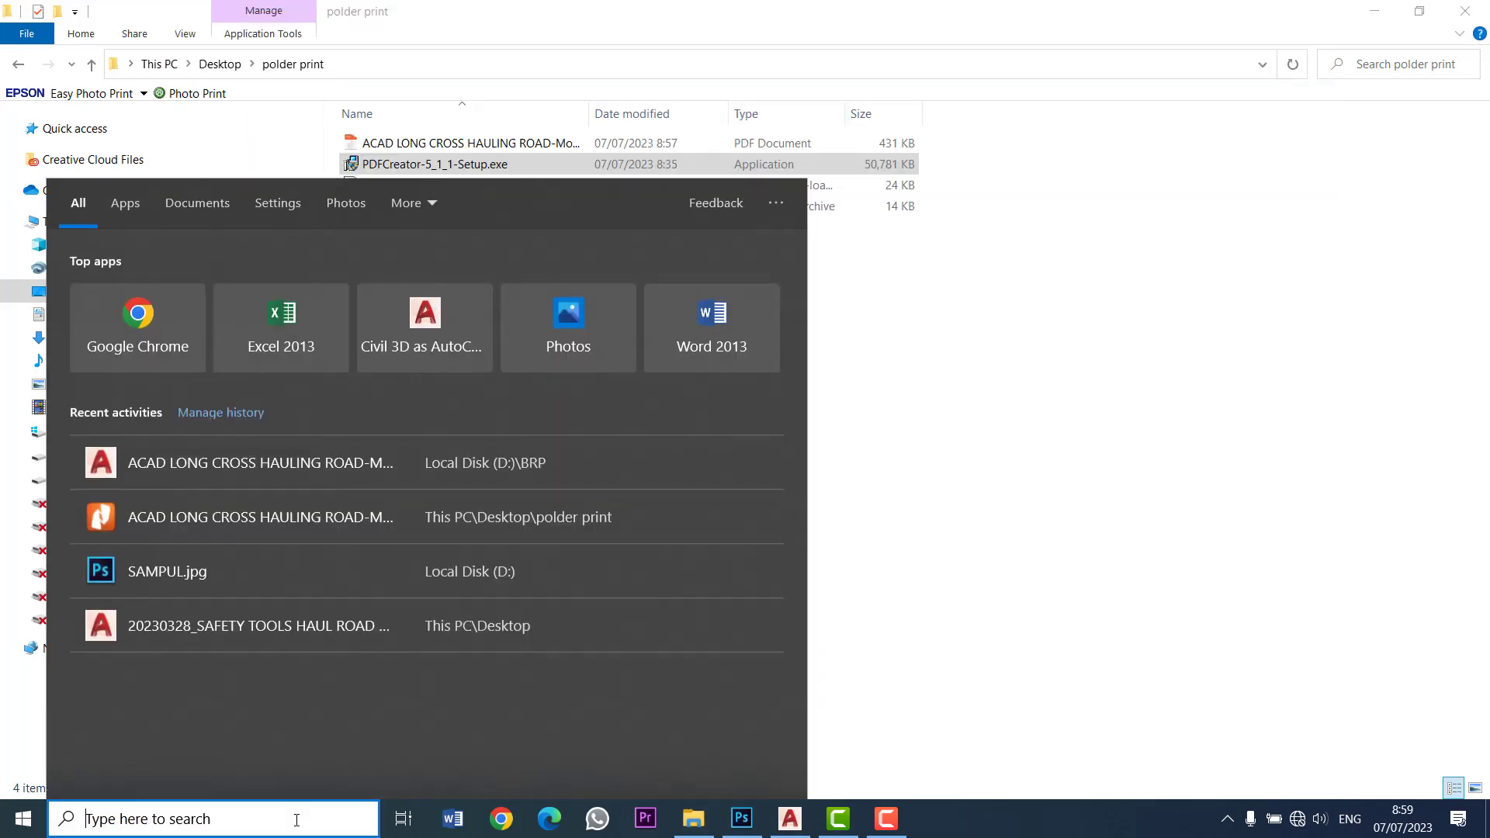
type("pd")
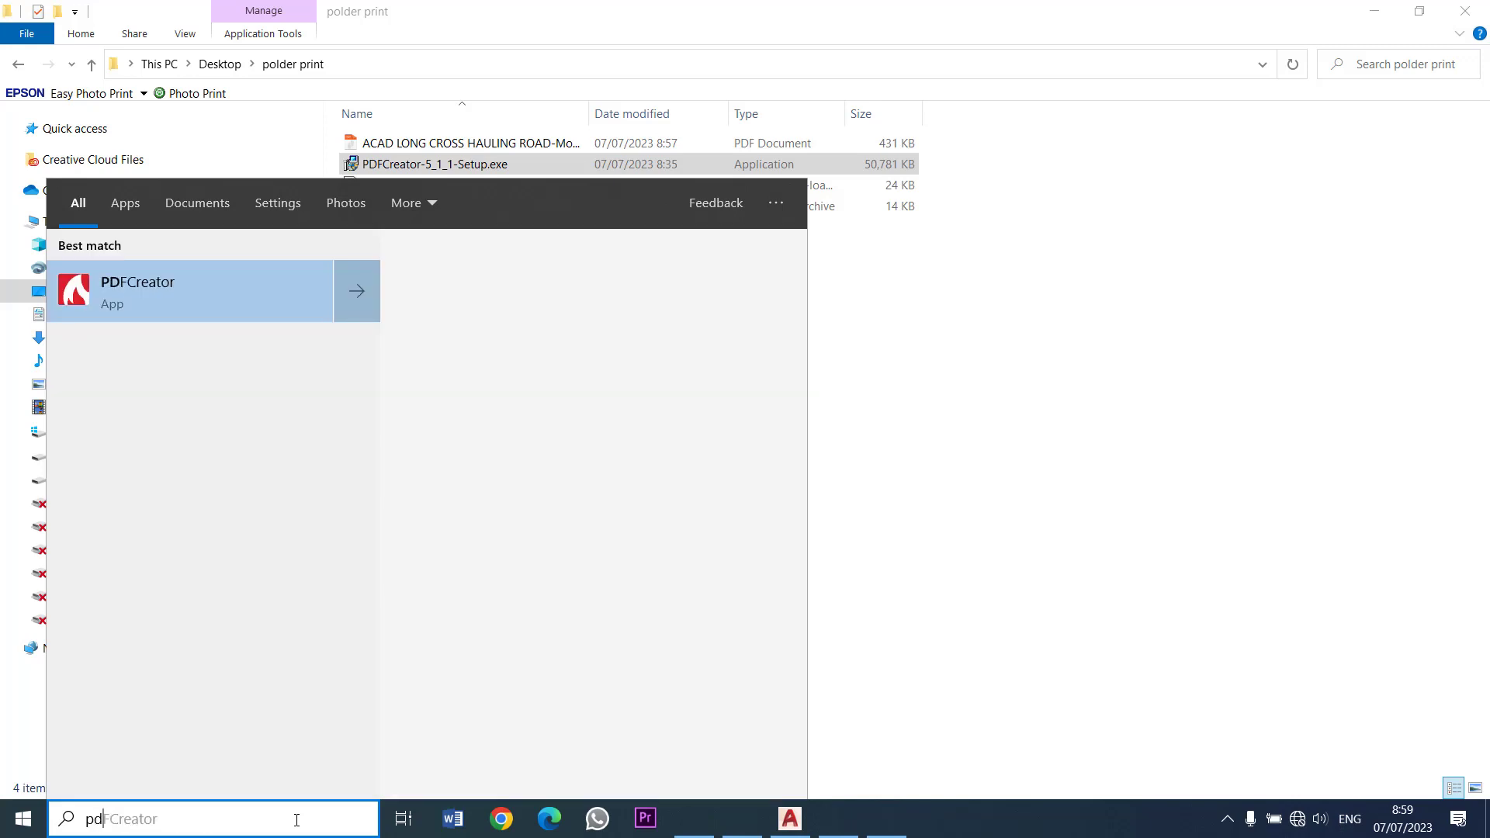
left_click(1244, 355)
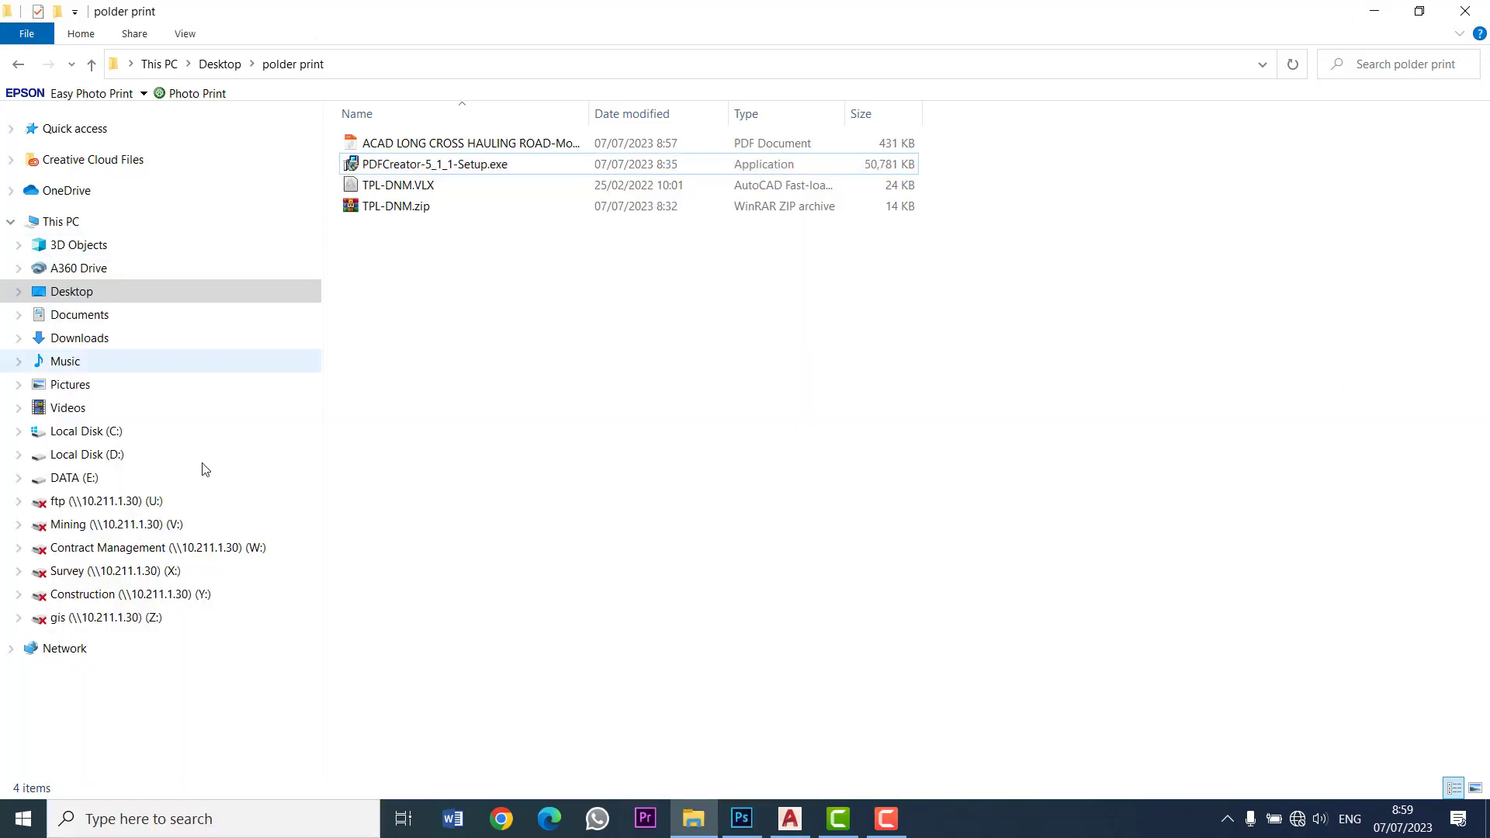
left_click(786, 815)
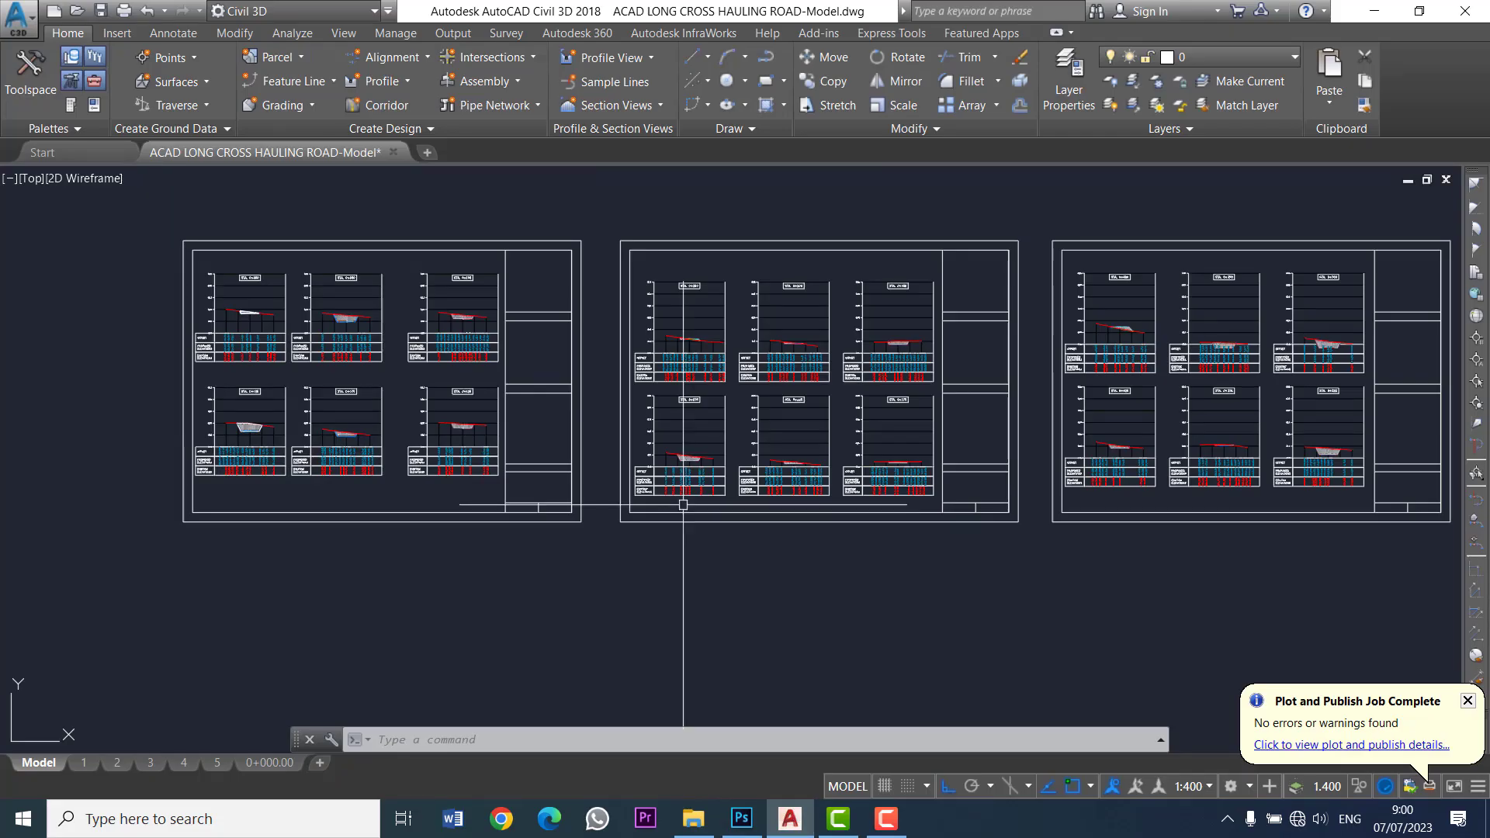
Step: Open Load Application from the Manage tab
middle_click_drag(777, 225, 730, 231)
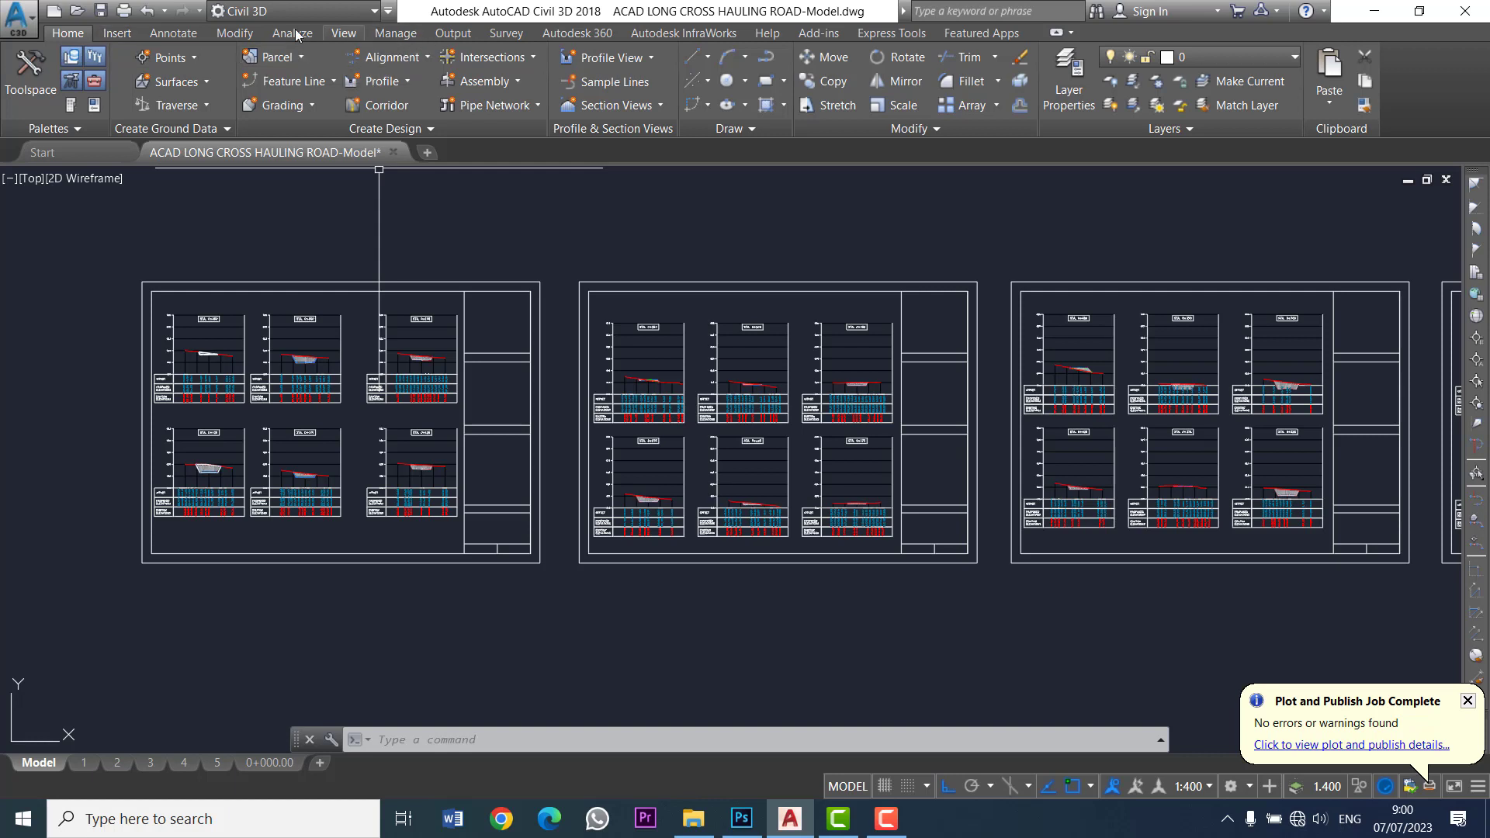
left_click(118, 34)
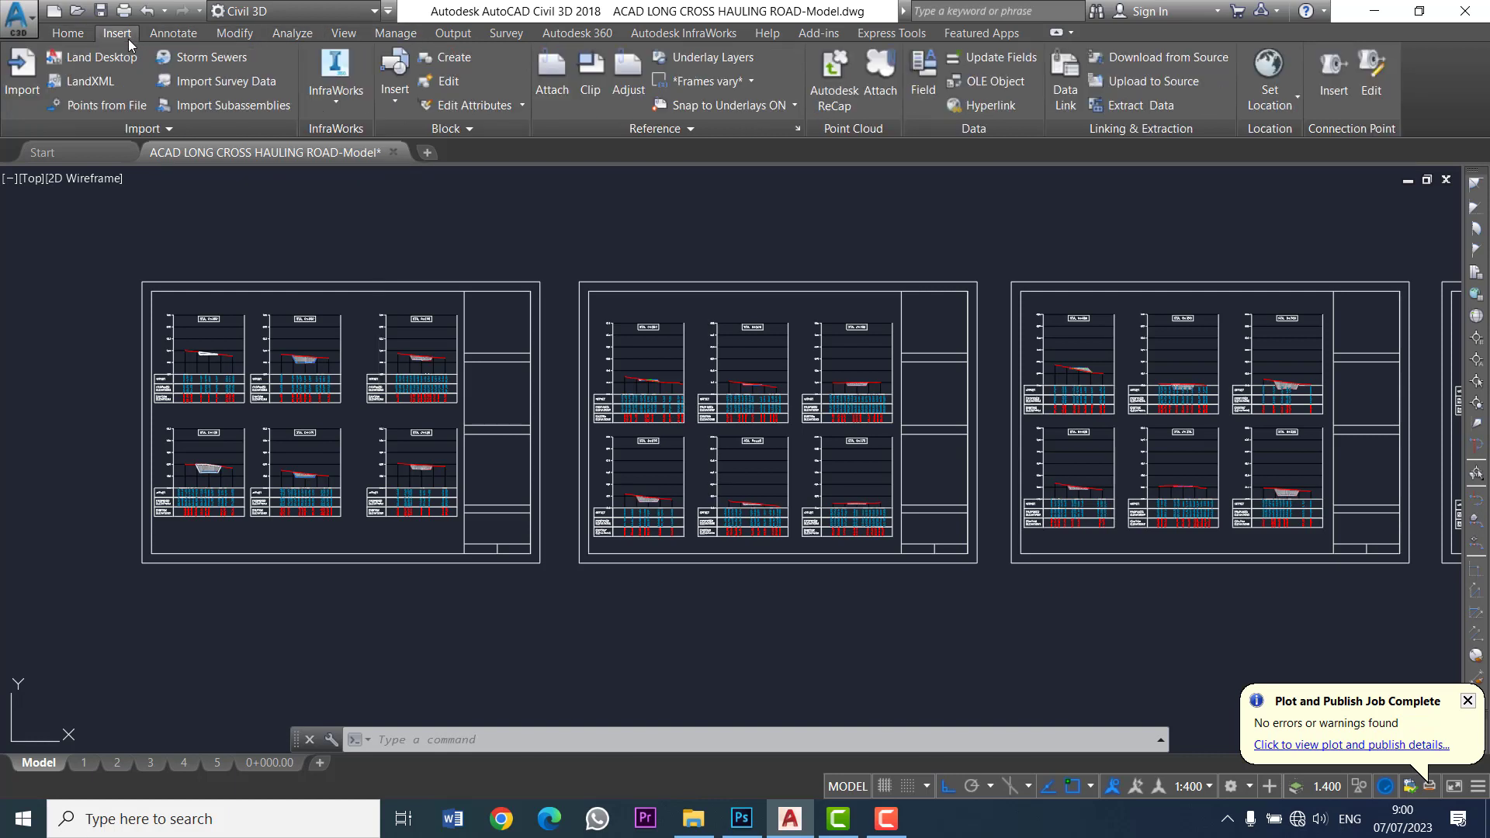
left_click(175, 39)
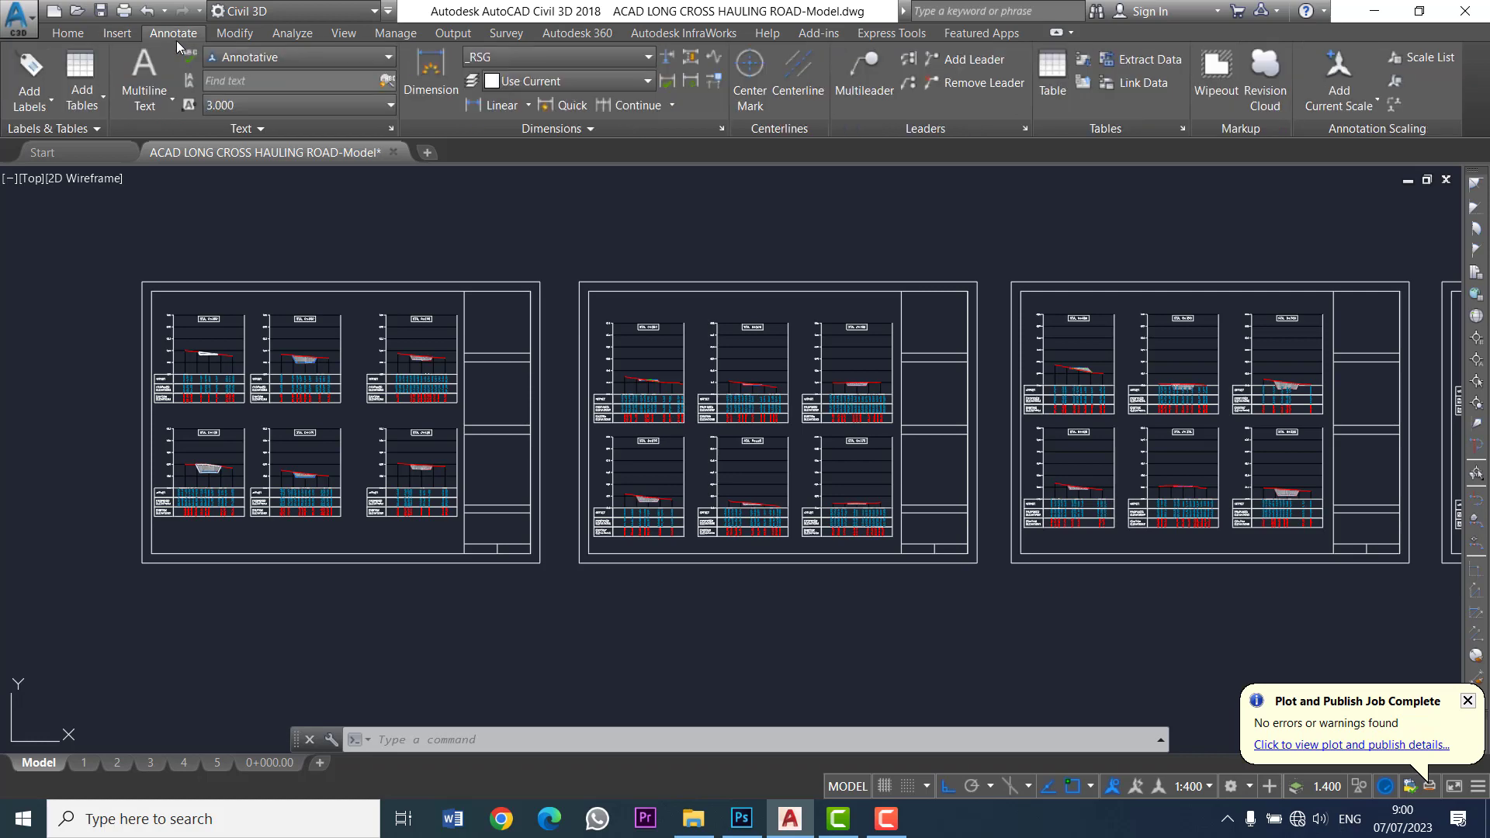
left_click(245, 39)
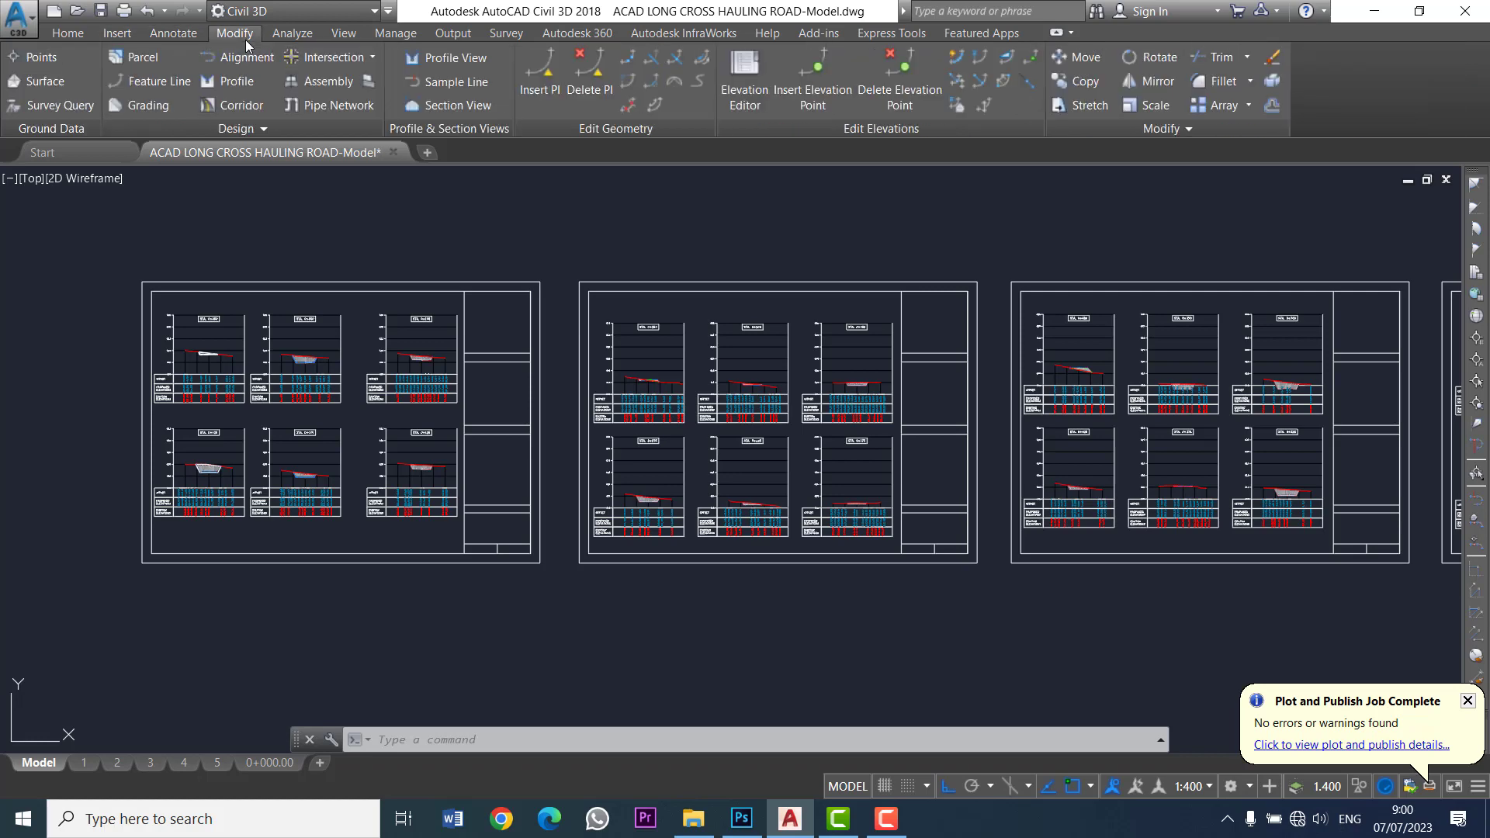
left_click(396, 34)
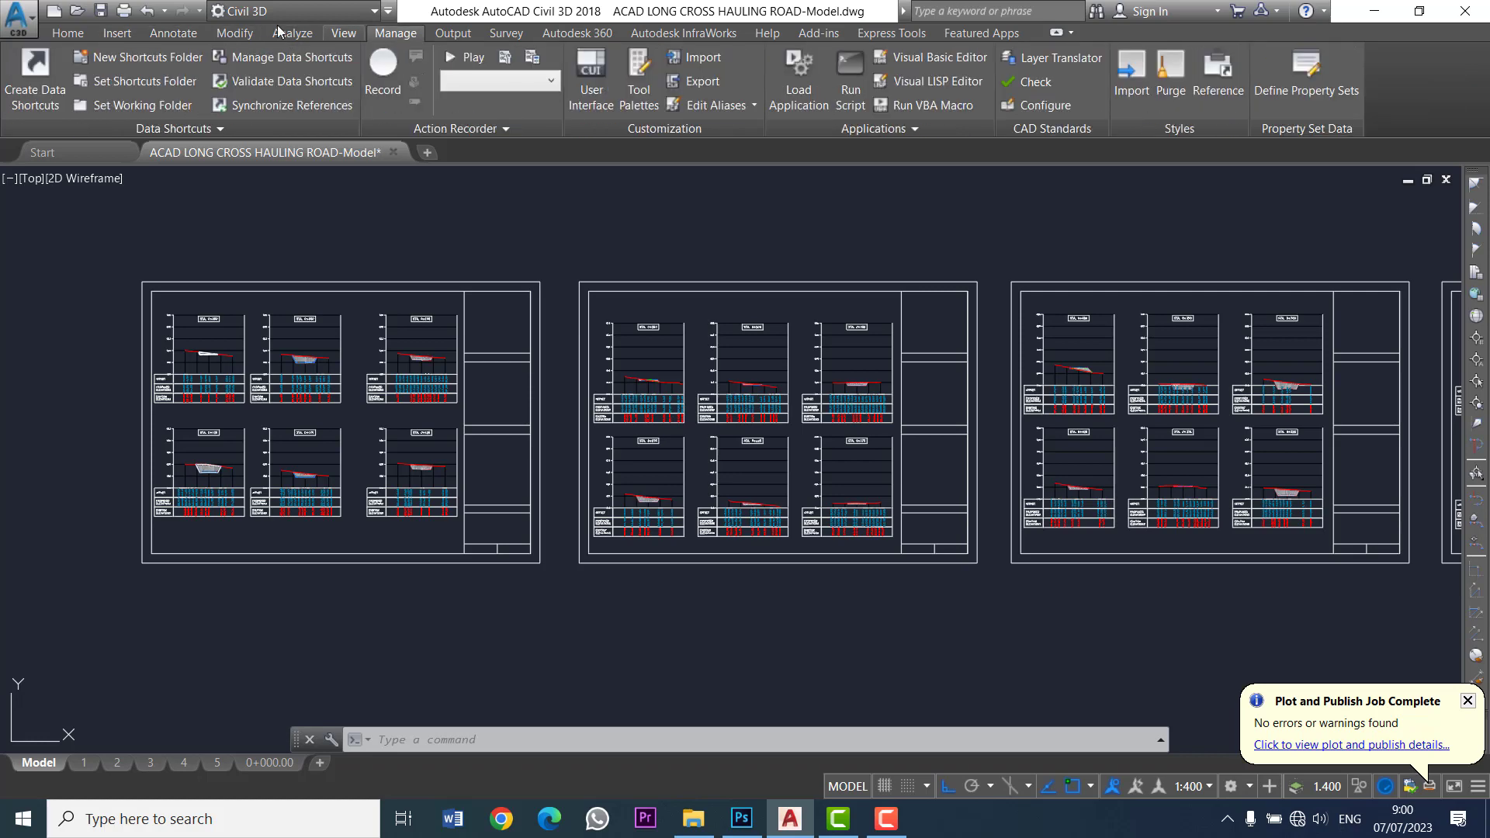
left_click(798, 87)
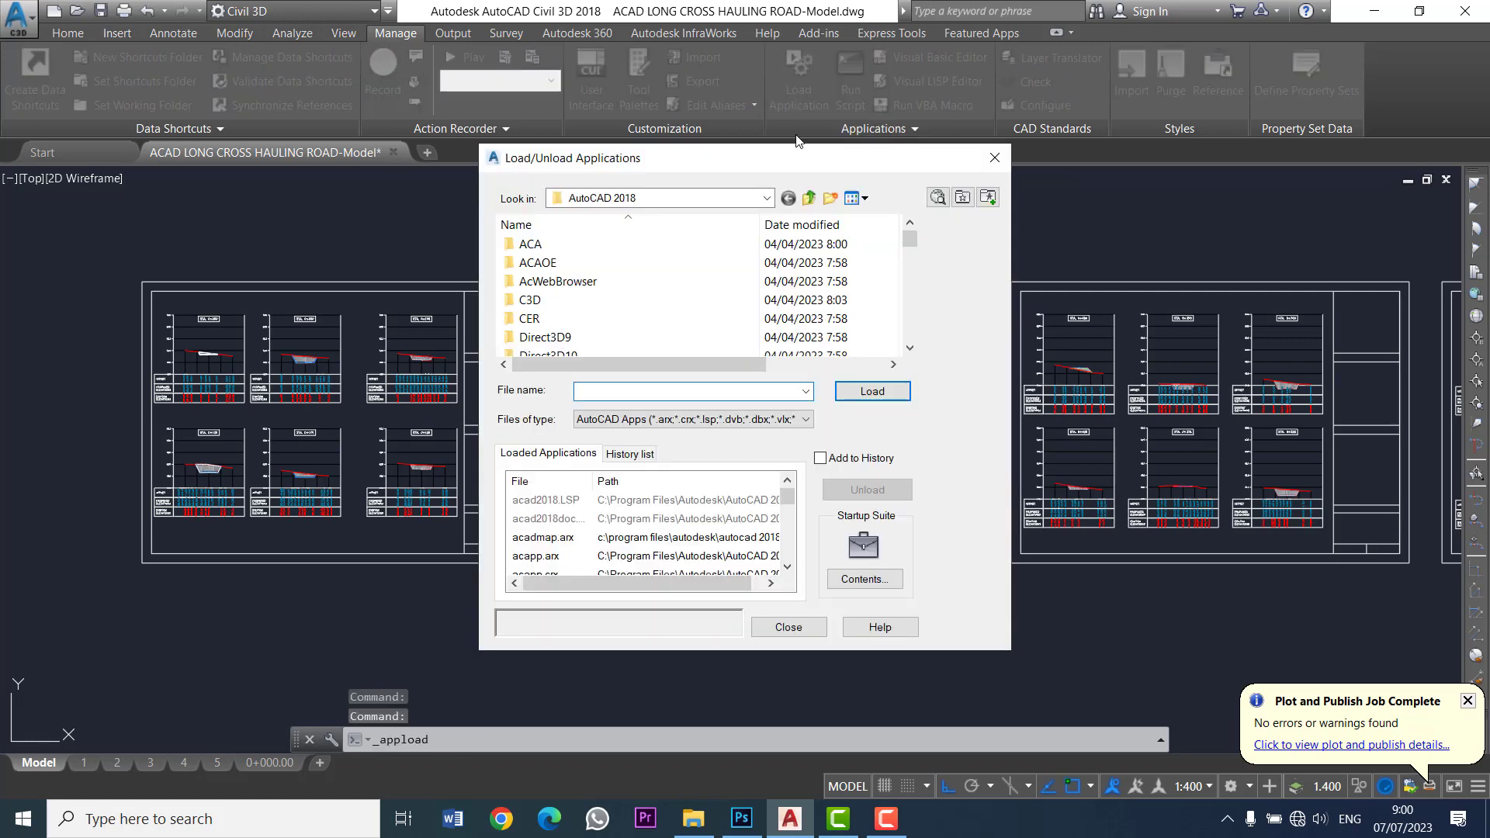
Step: Browse the application loader to the Desktop folder
scroll(909, 244, "down", 5)
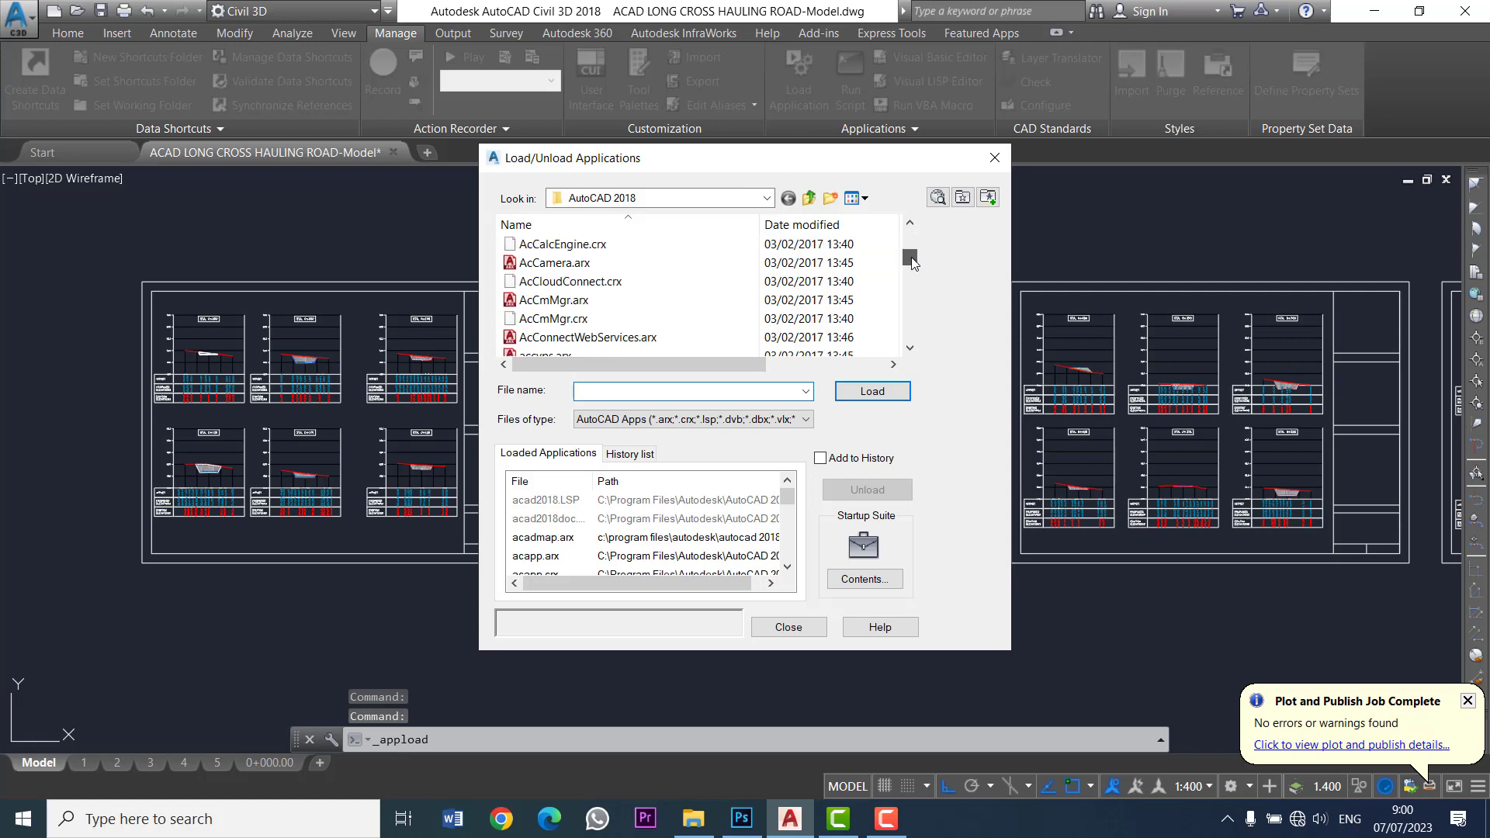
scroll(910, 244, "up", 5)
left_click(767, 198)
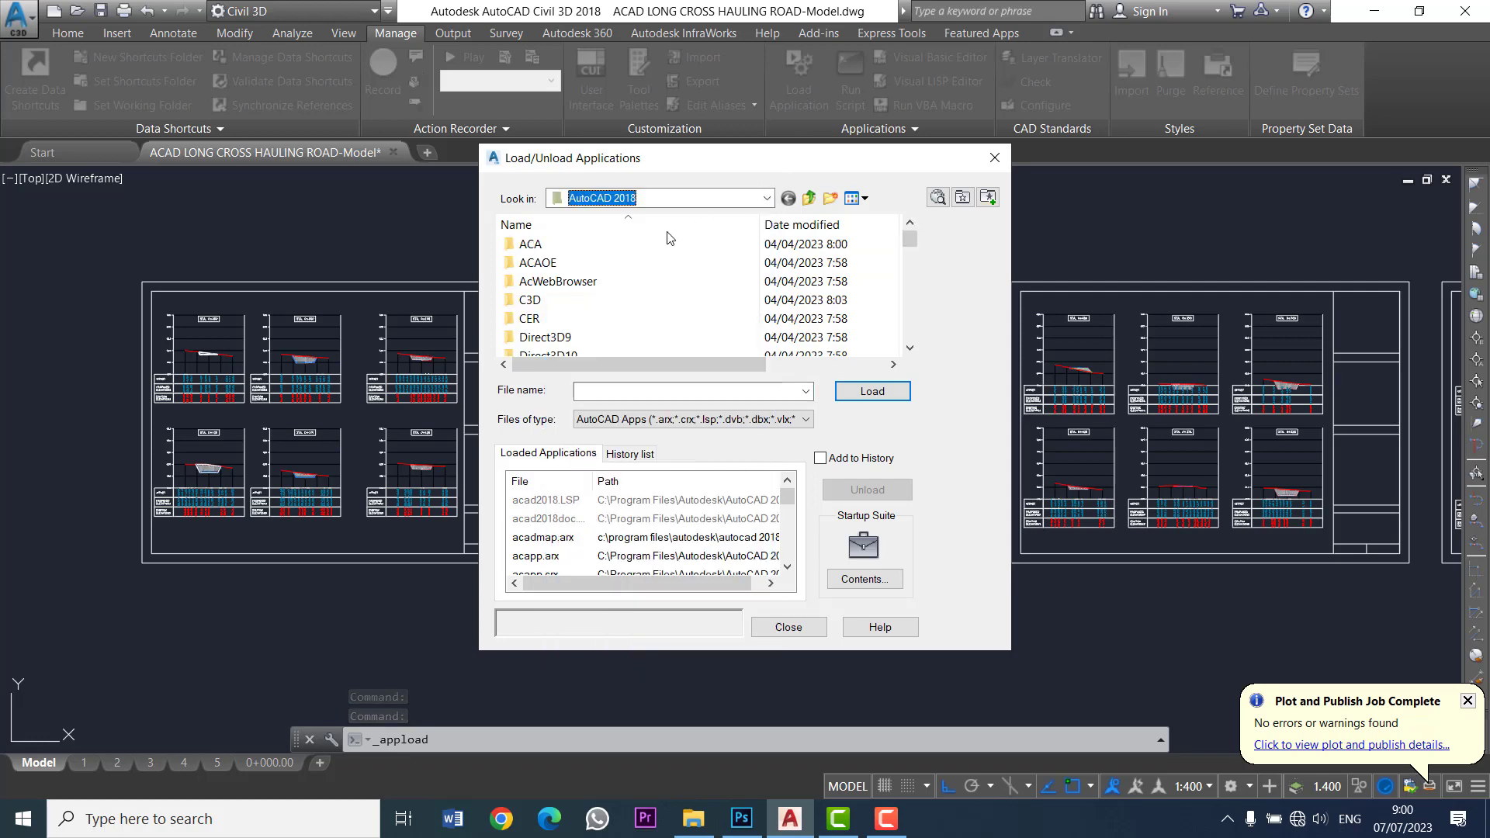
left_click(767, 198)
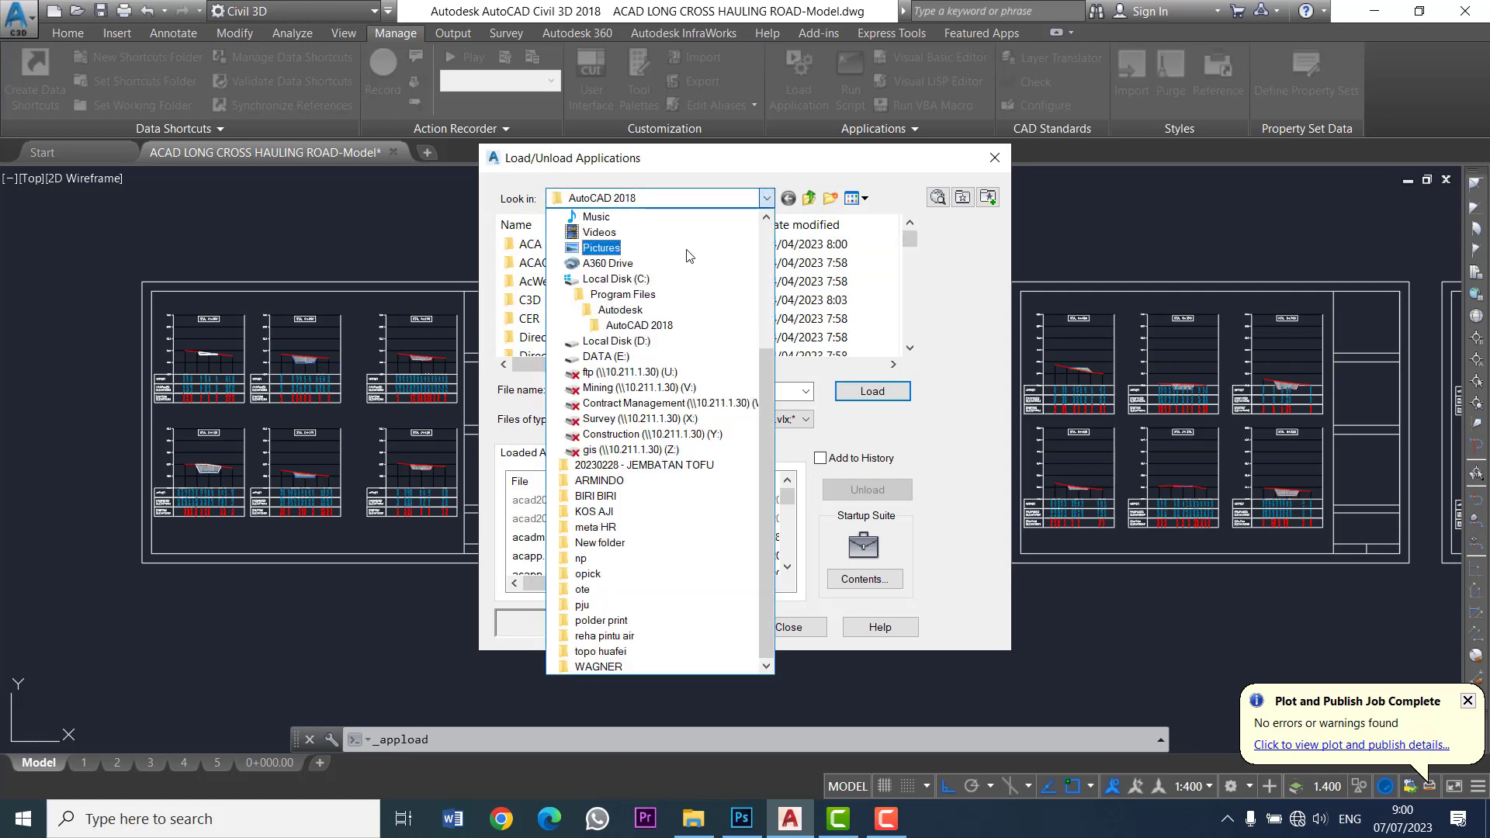
scroll(612, 279, "up", 2)
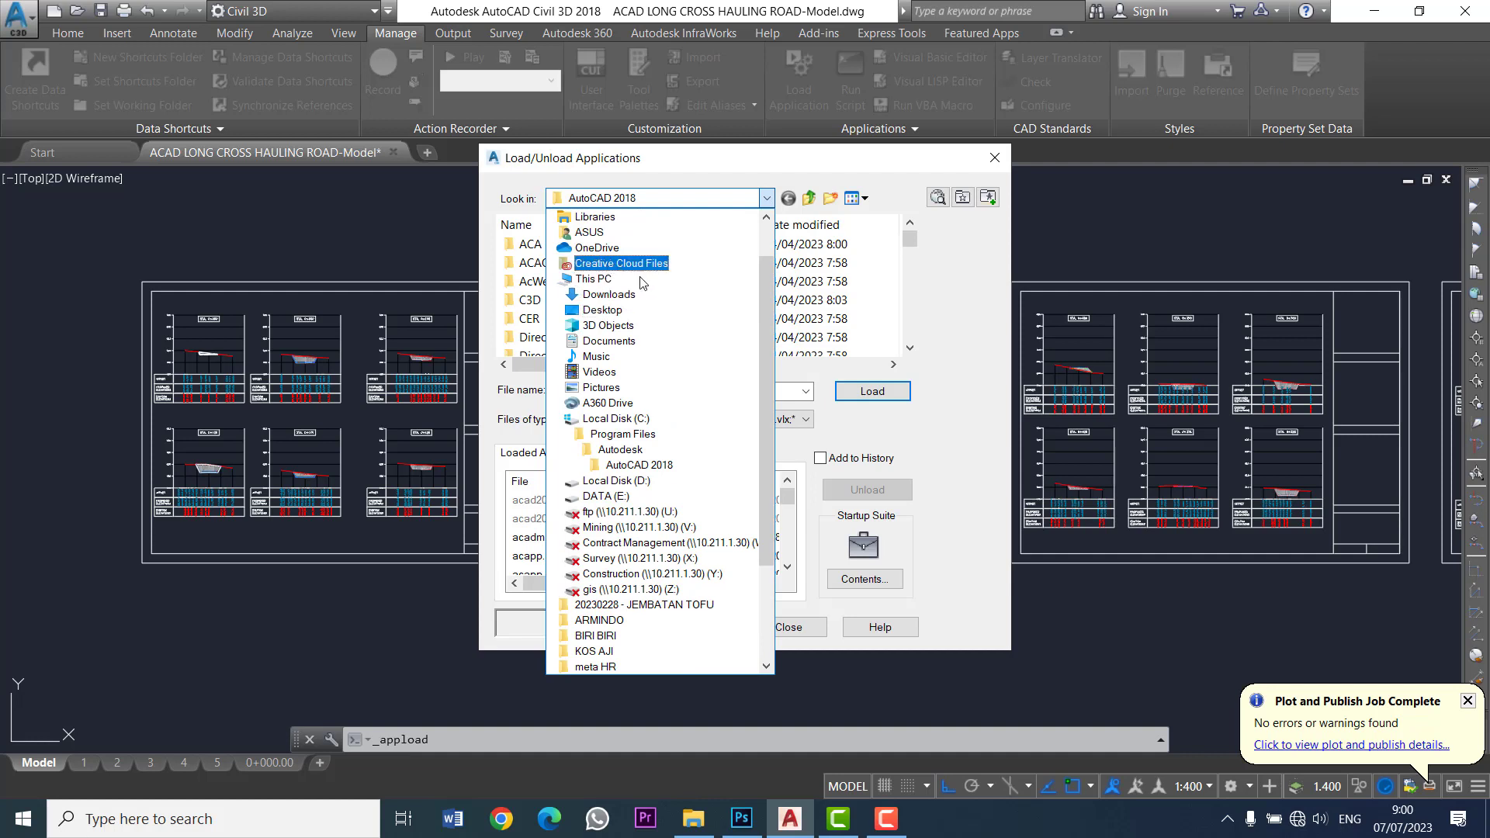
left_click(620, 311)
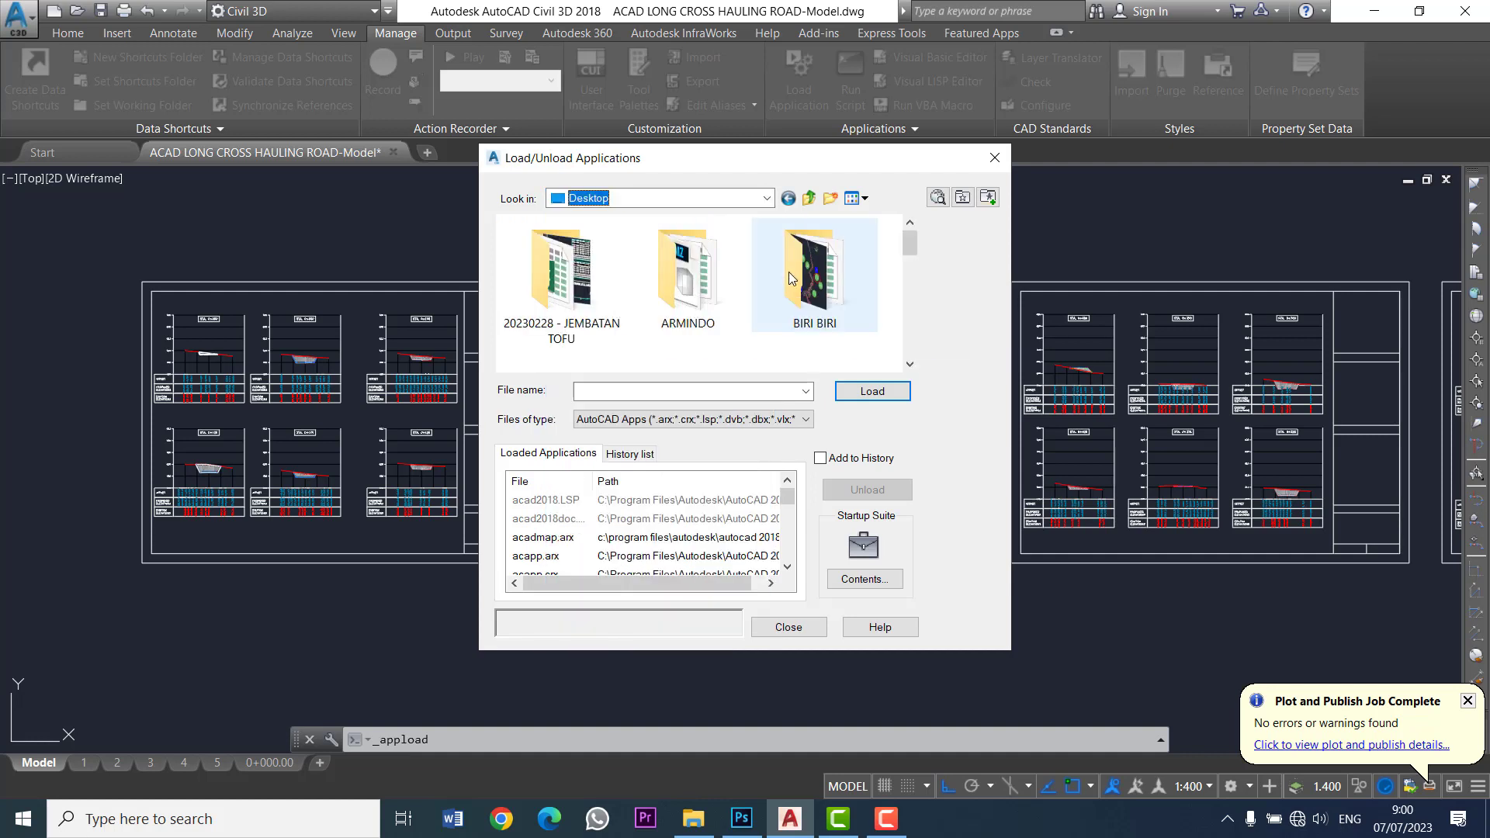
Step: Load TPL-DNM.VLX from polder print, choosing Load Once
left_click_drag(910, 247, 919, 355)
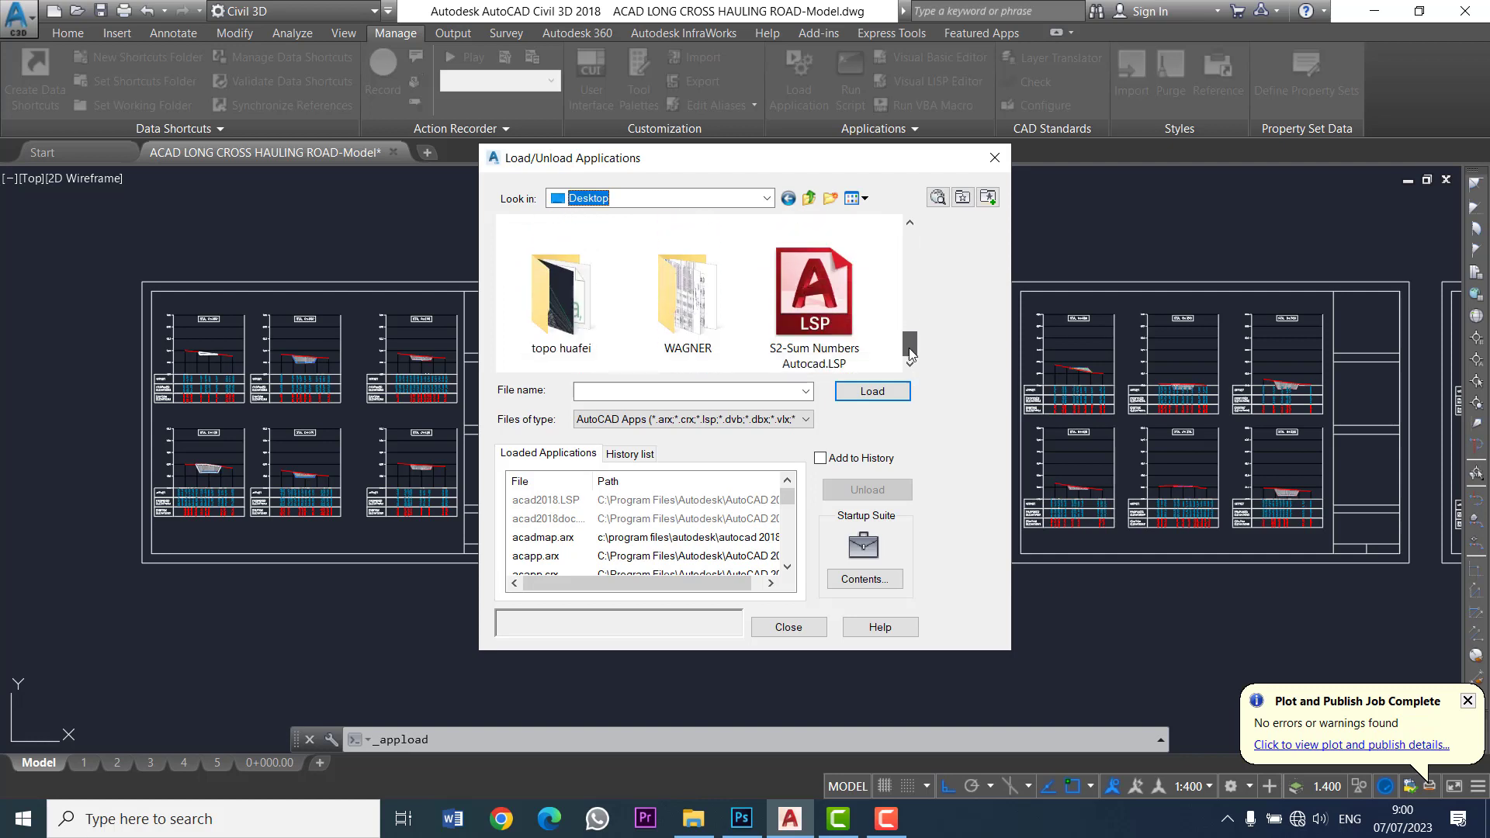
left_click_drag(918, 355, 910, 324)
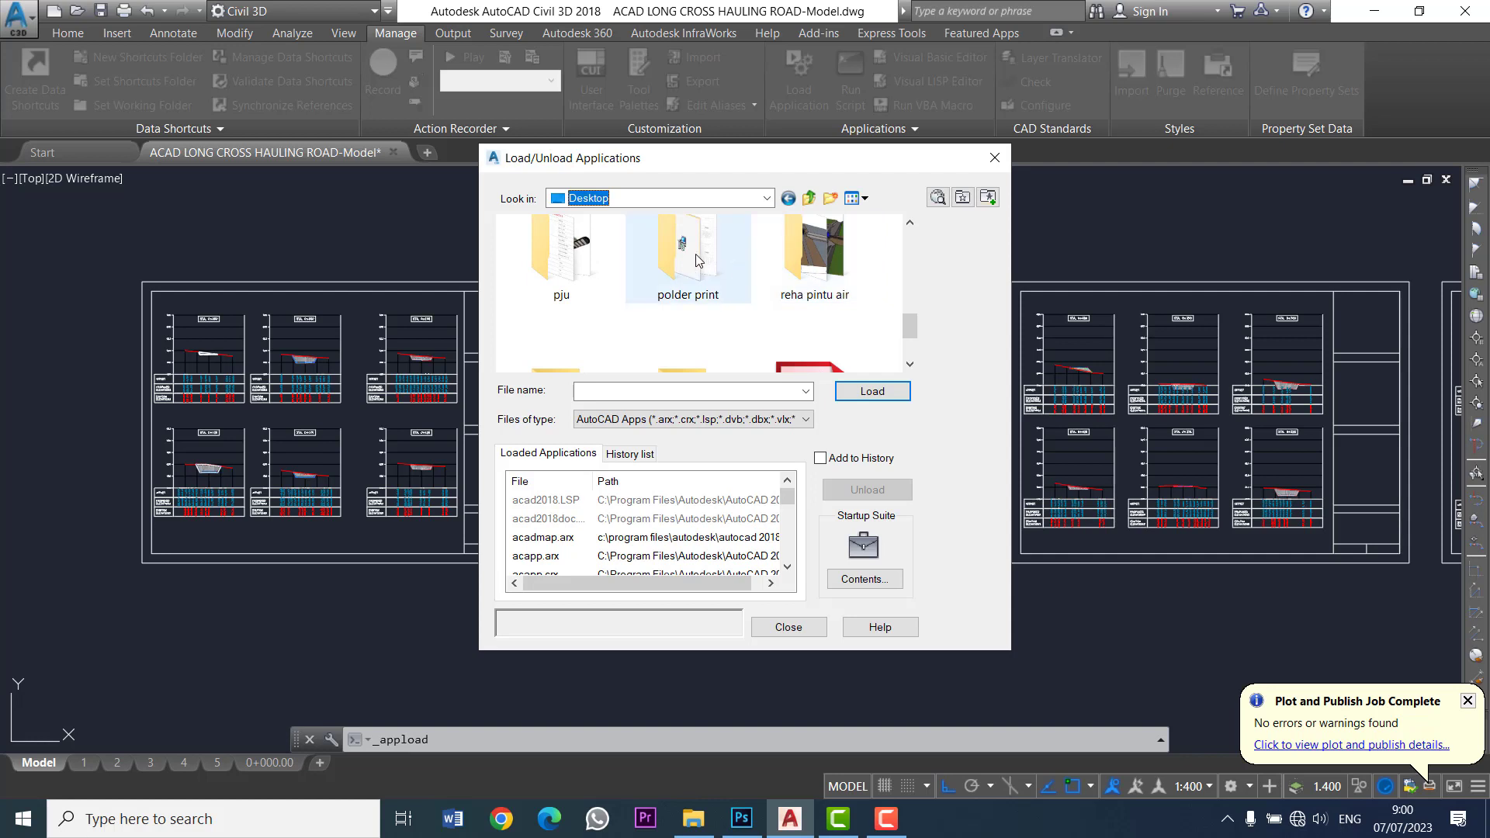
double_click(696, 266)
left_click(556, 247)
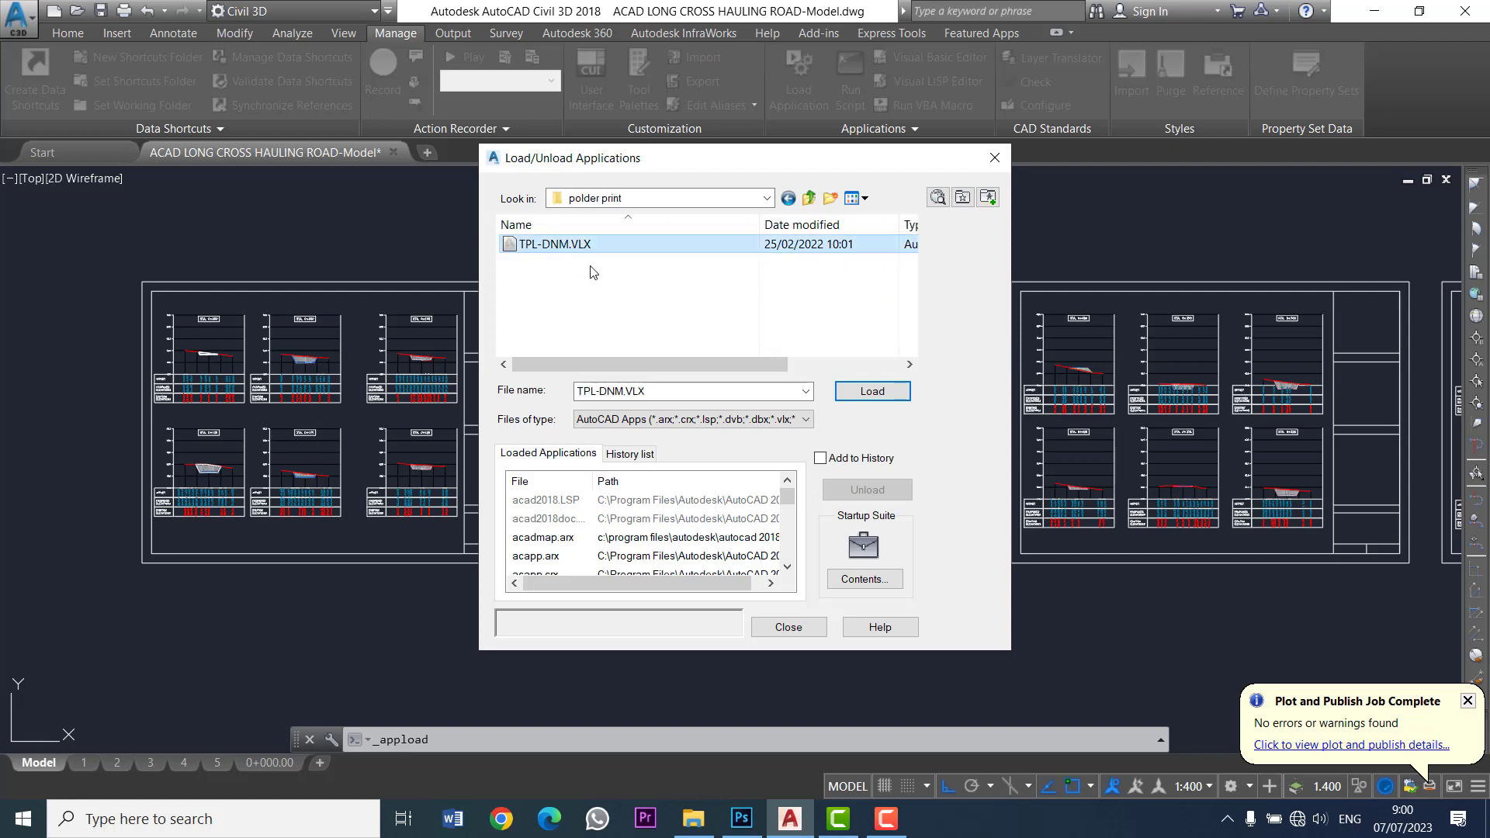
left_click(875, 393)
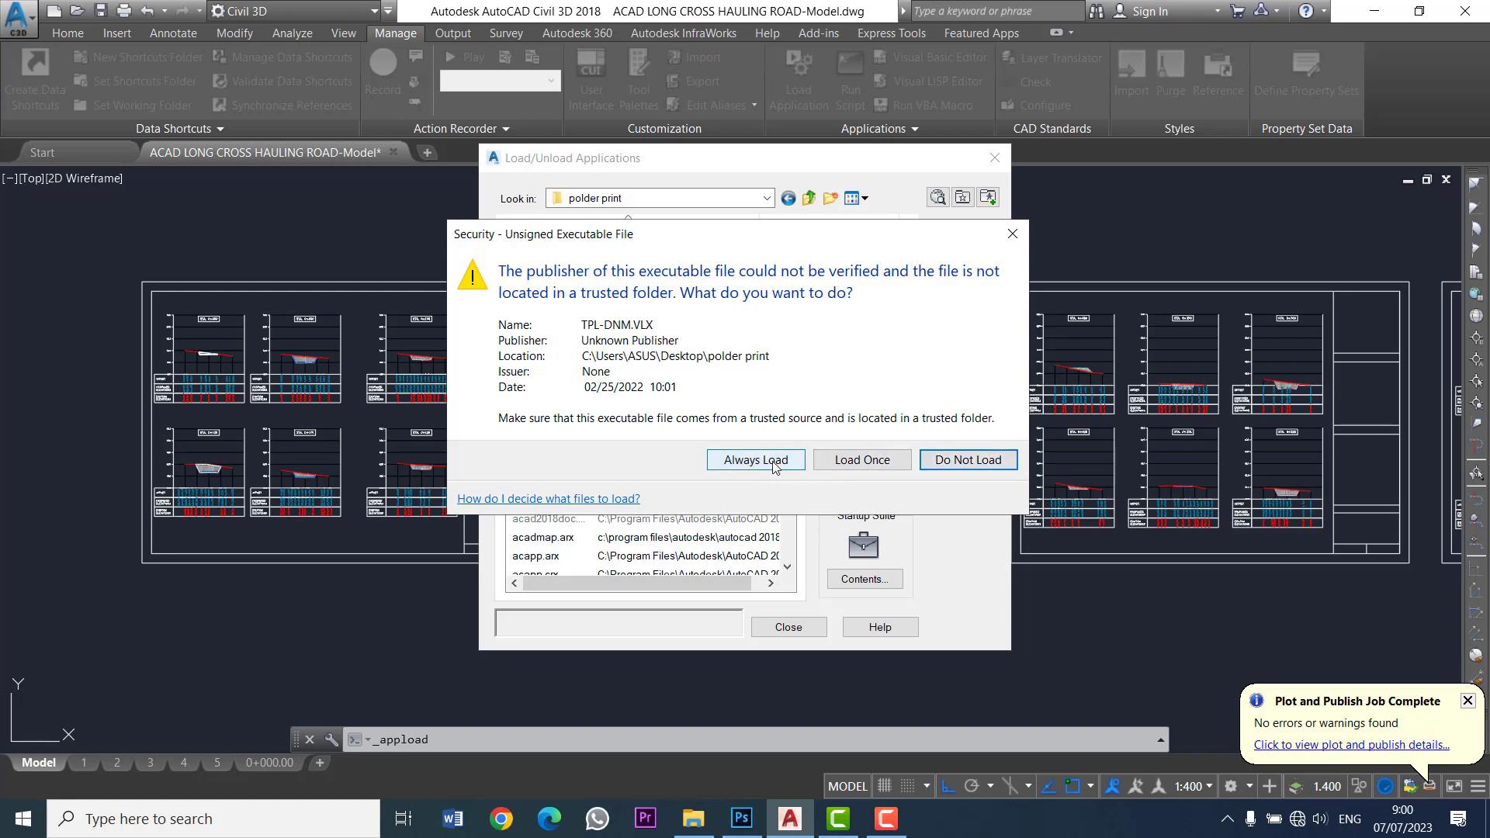
left_click(857, 465)
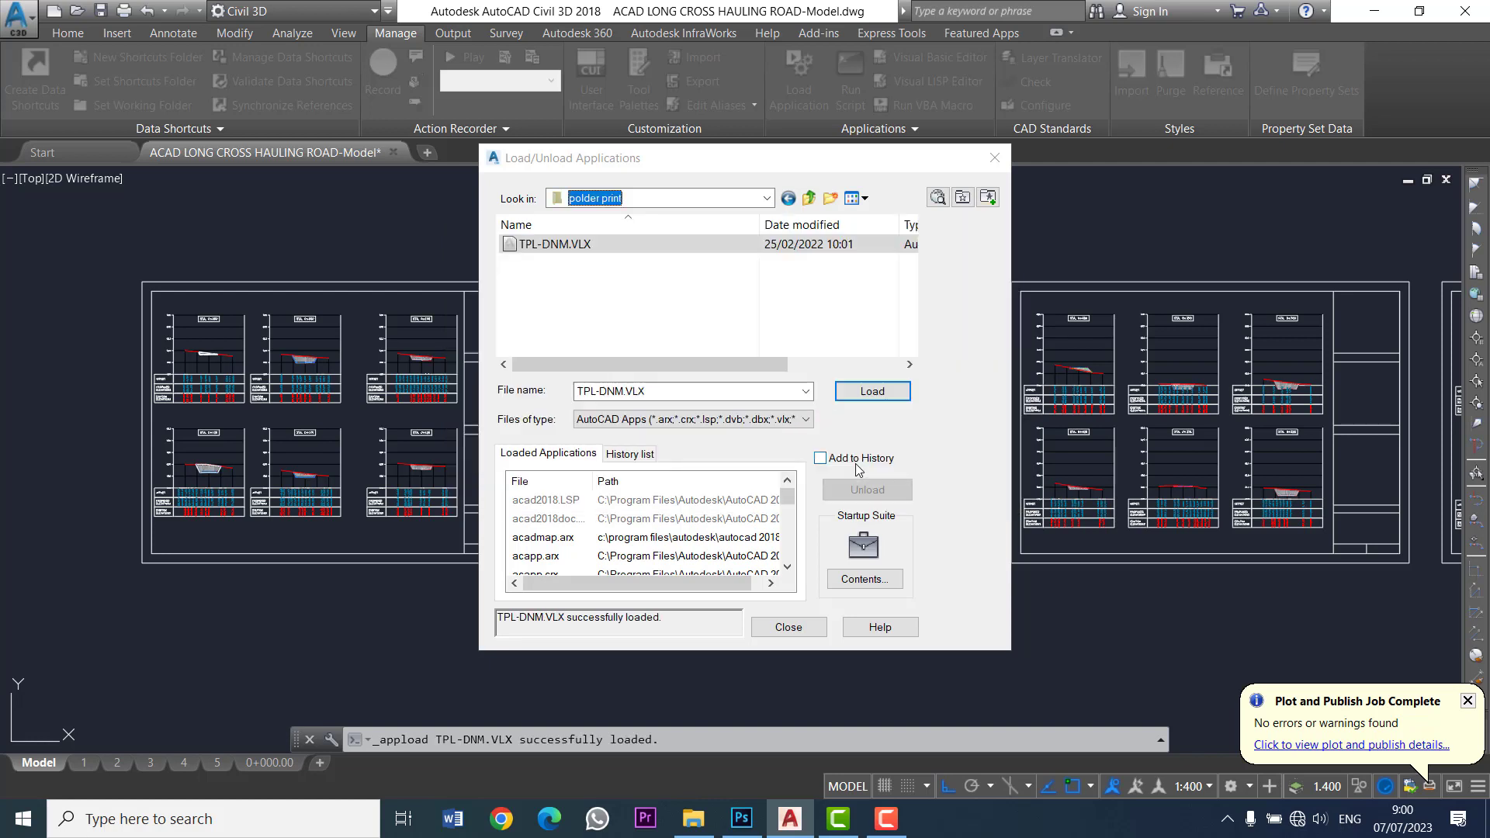
Step: Add Desktop\polder print\TPL-DNM.VLX to the Startup Suite contents and close the loader
left_click(860, 580)
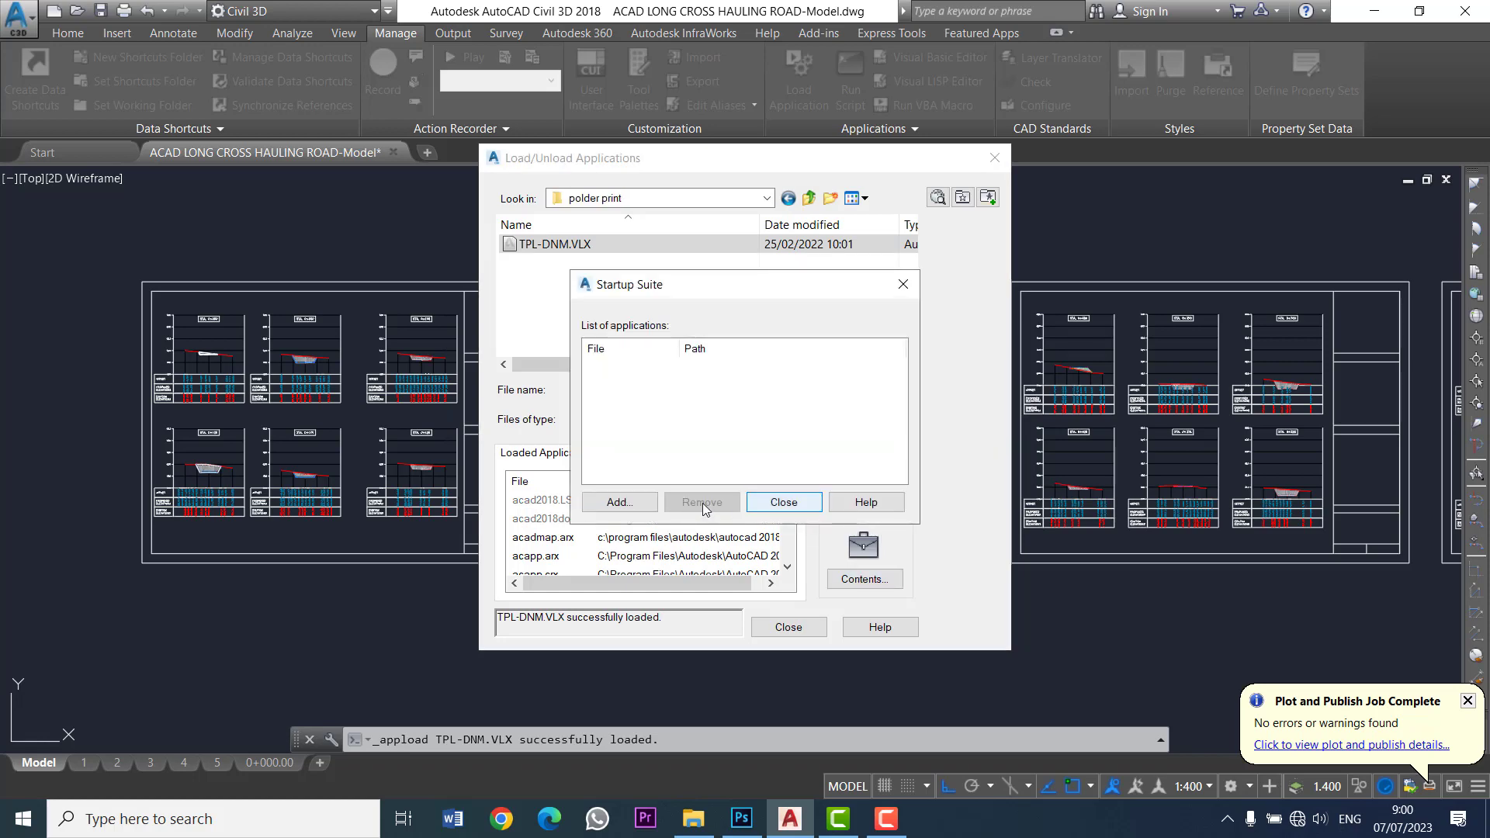
left_click(634, 502)
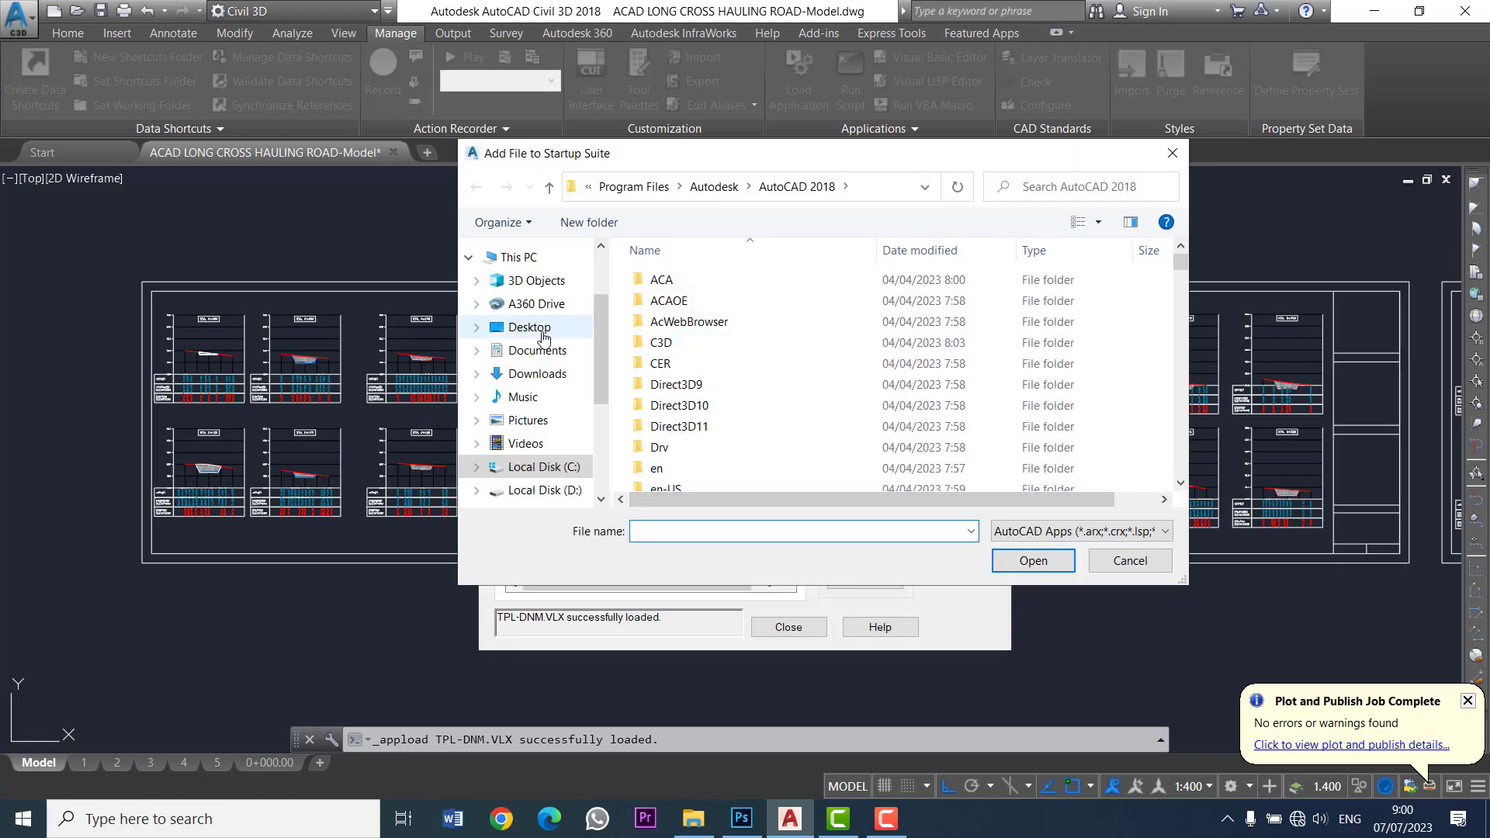
left_click(543, 330)
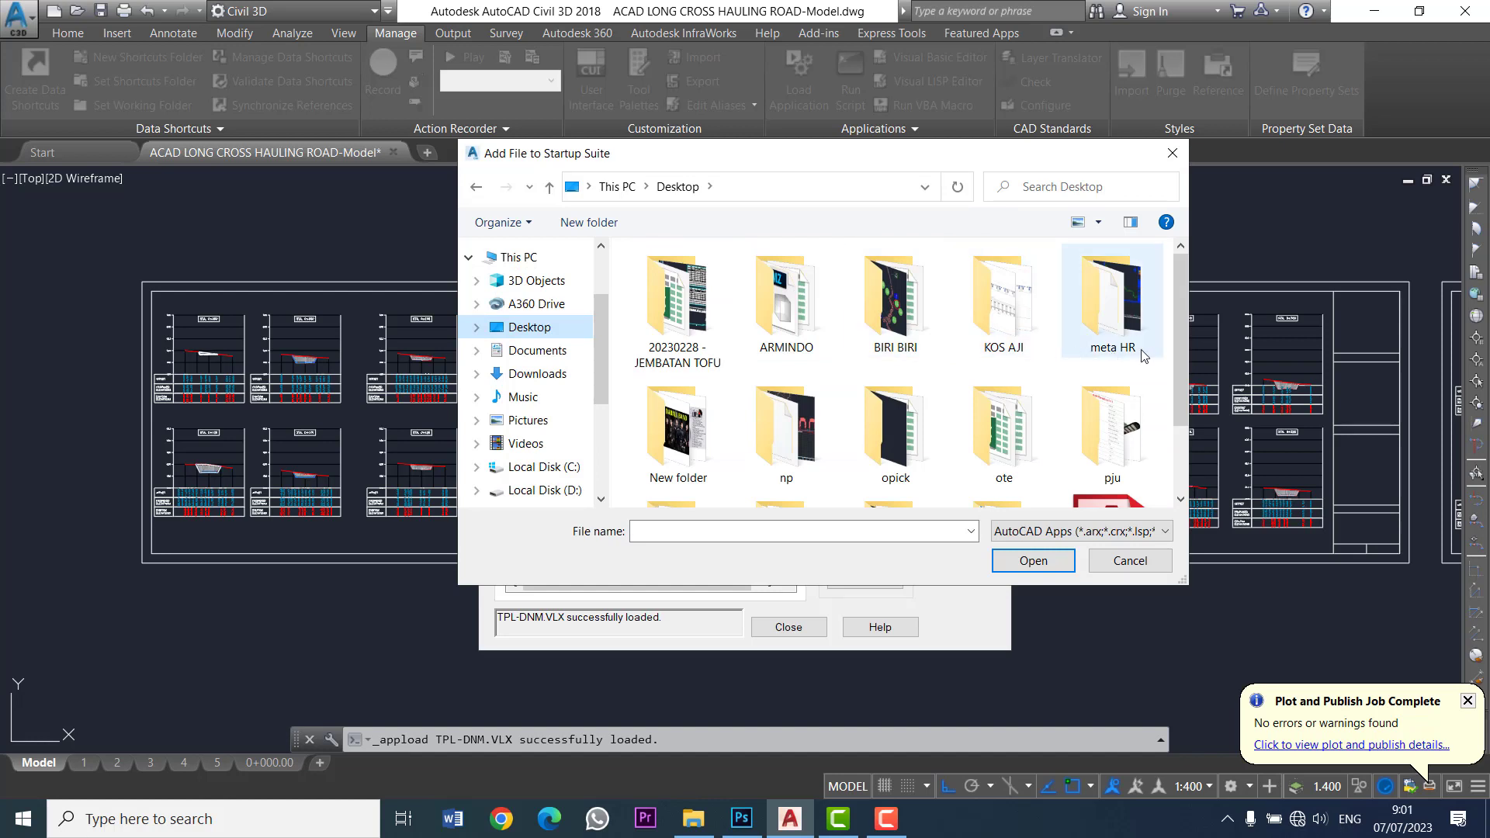
left_click_drag(1178, 323, 1176, 388)
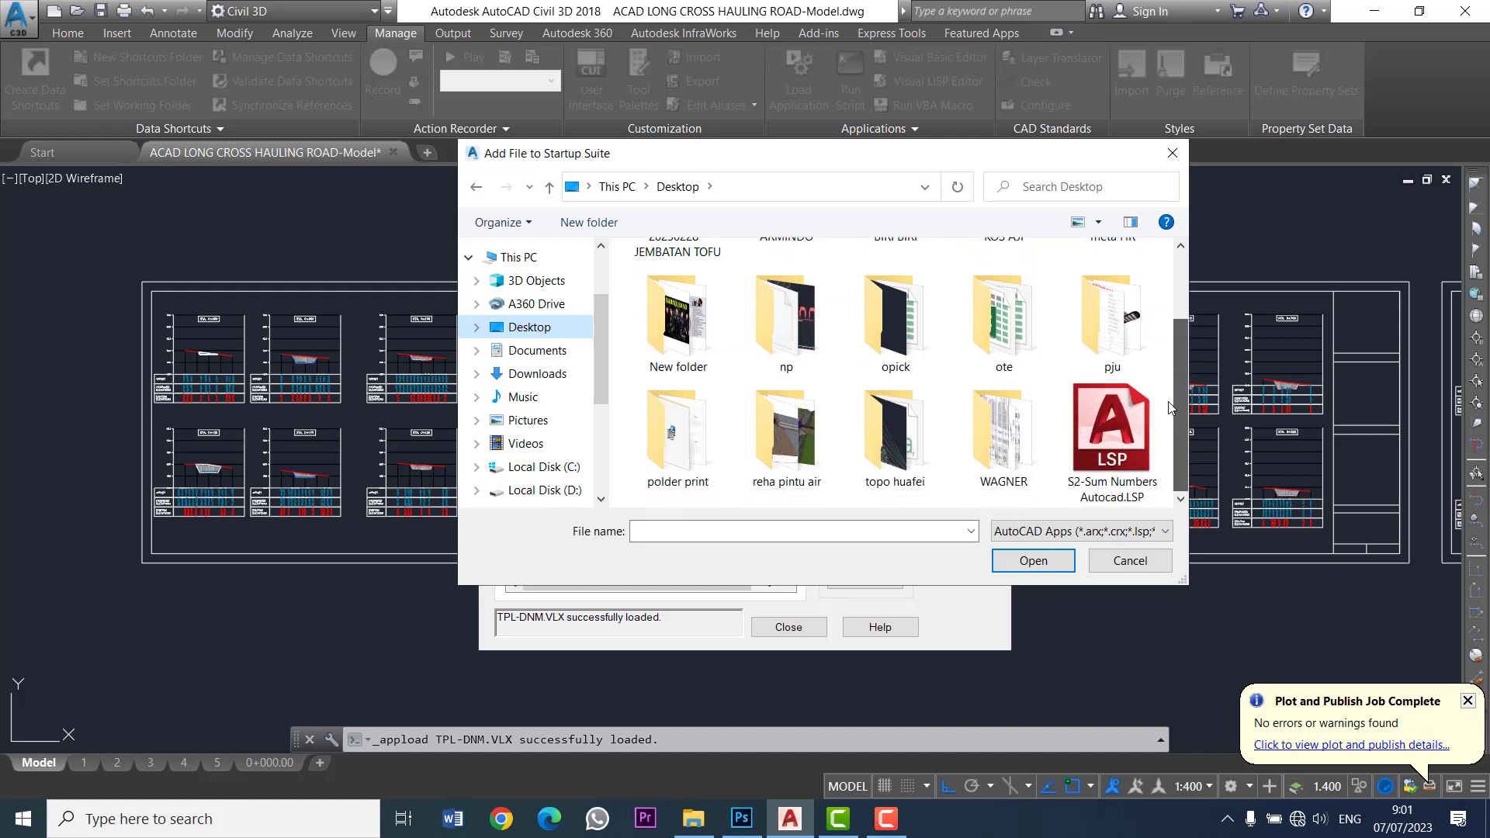
double_click(679, 435)
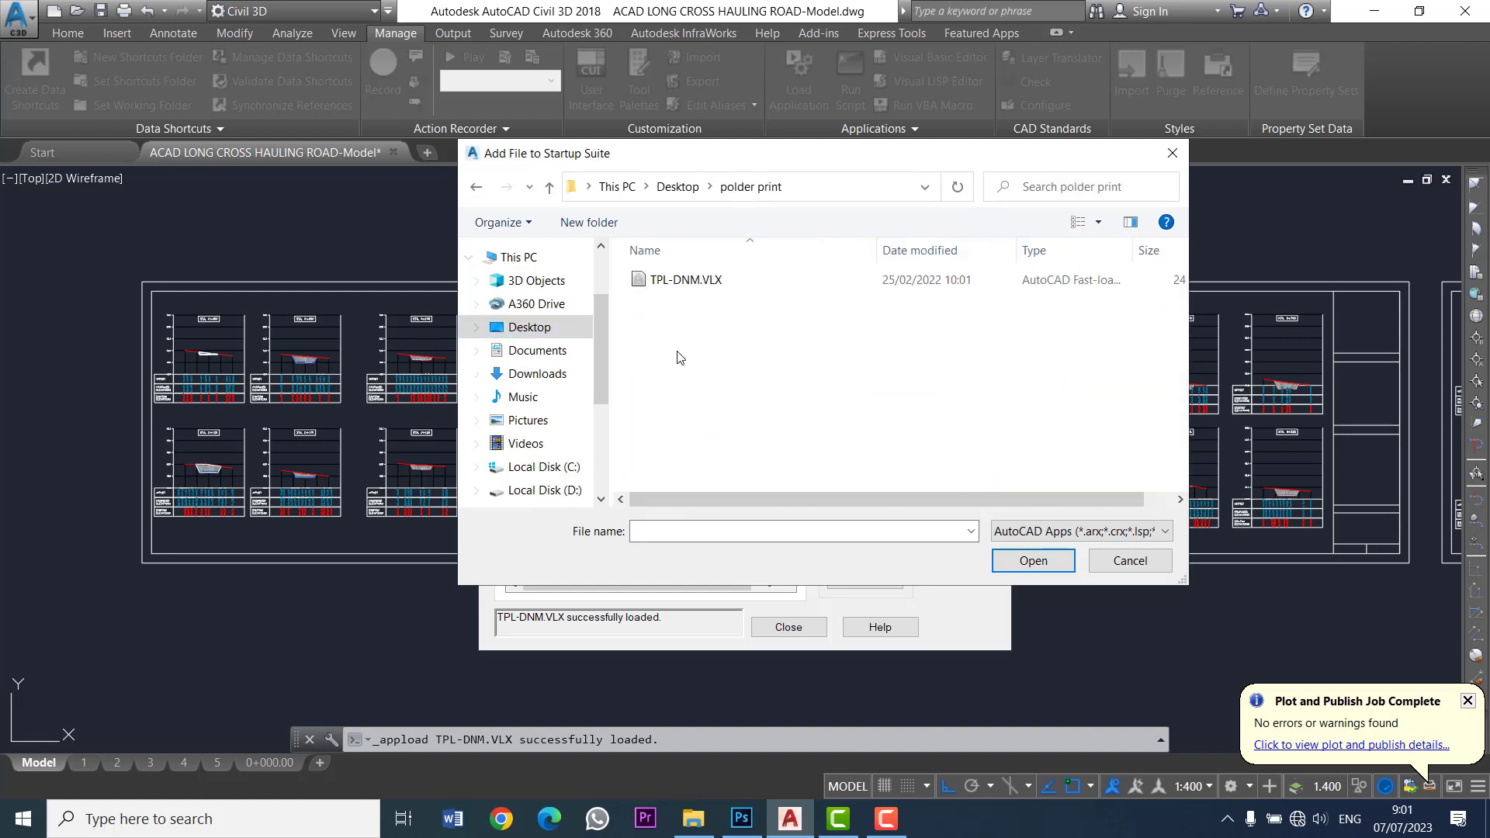
left_click(679, 280)
left_click(1057, 554)
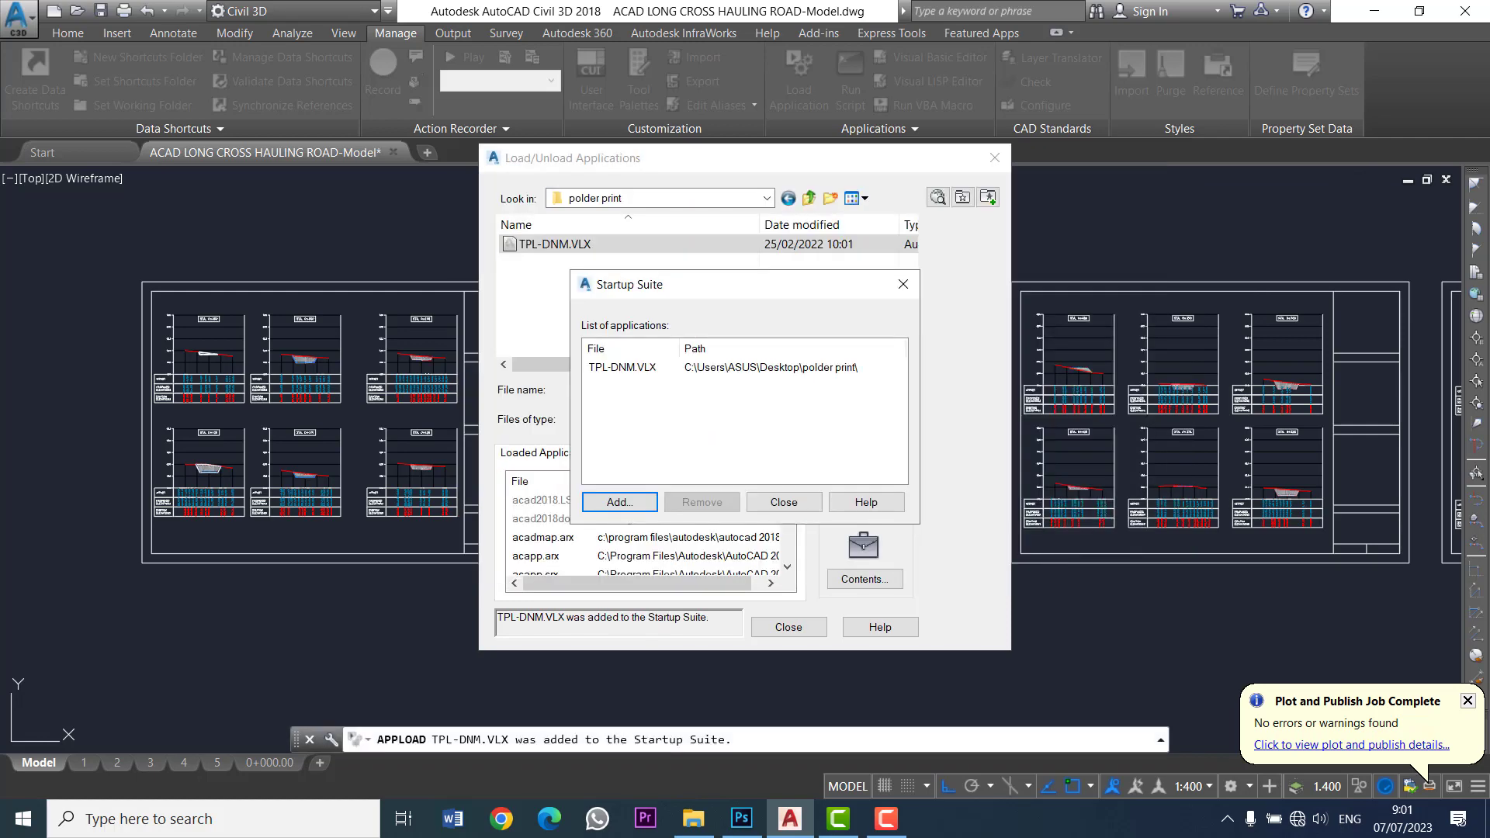
left_click(795, 508)
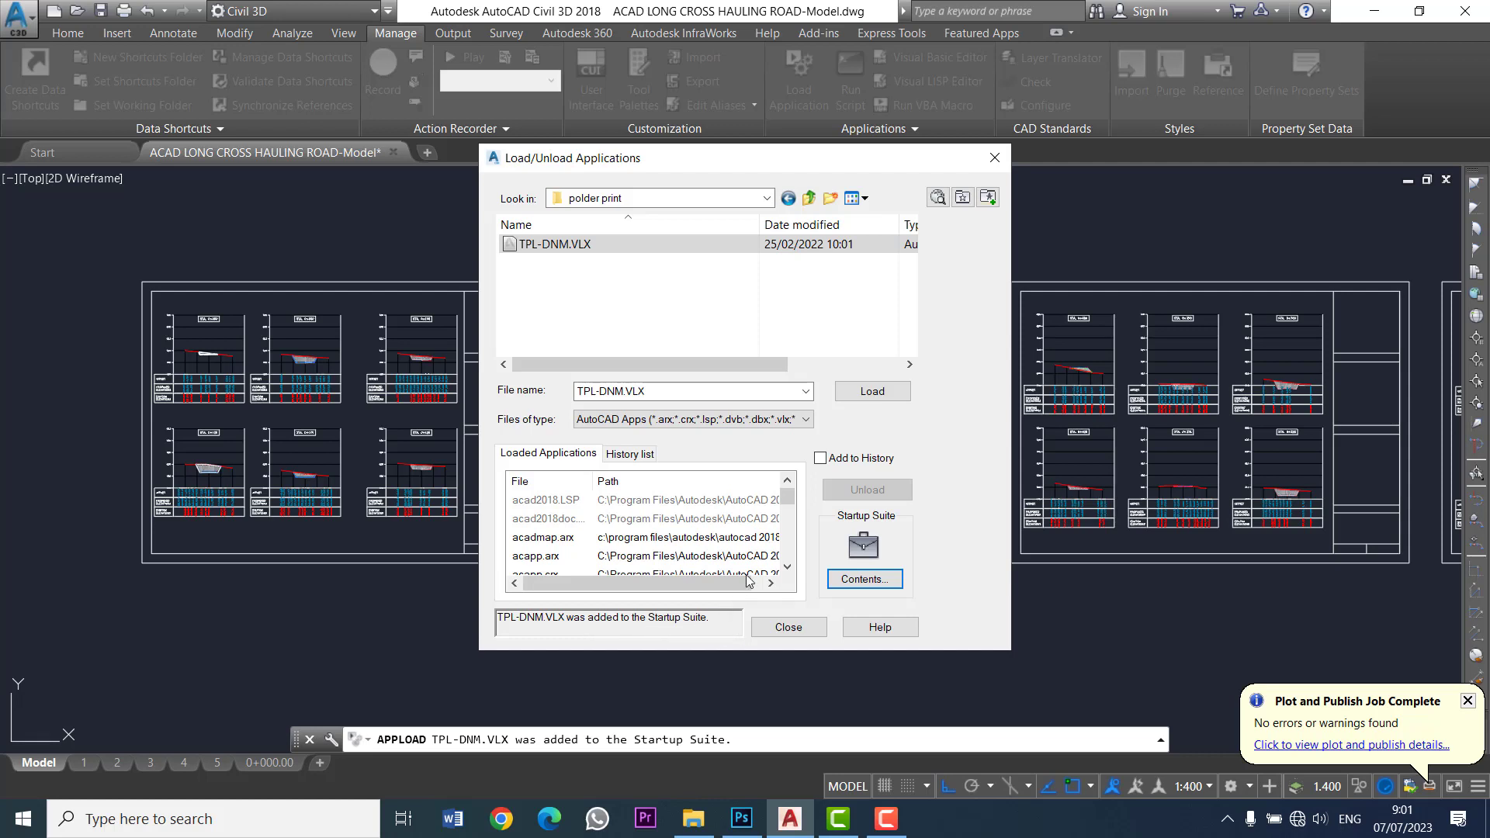
left_click(801, 635)
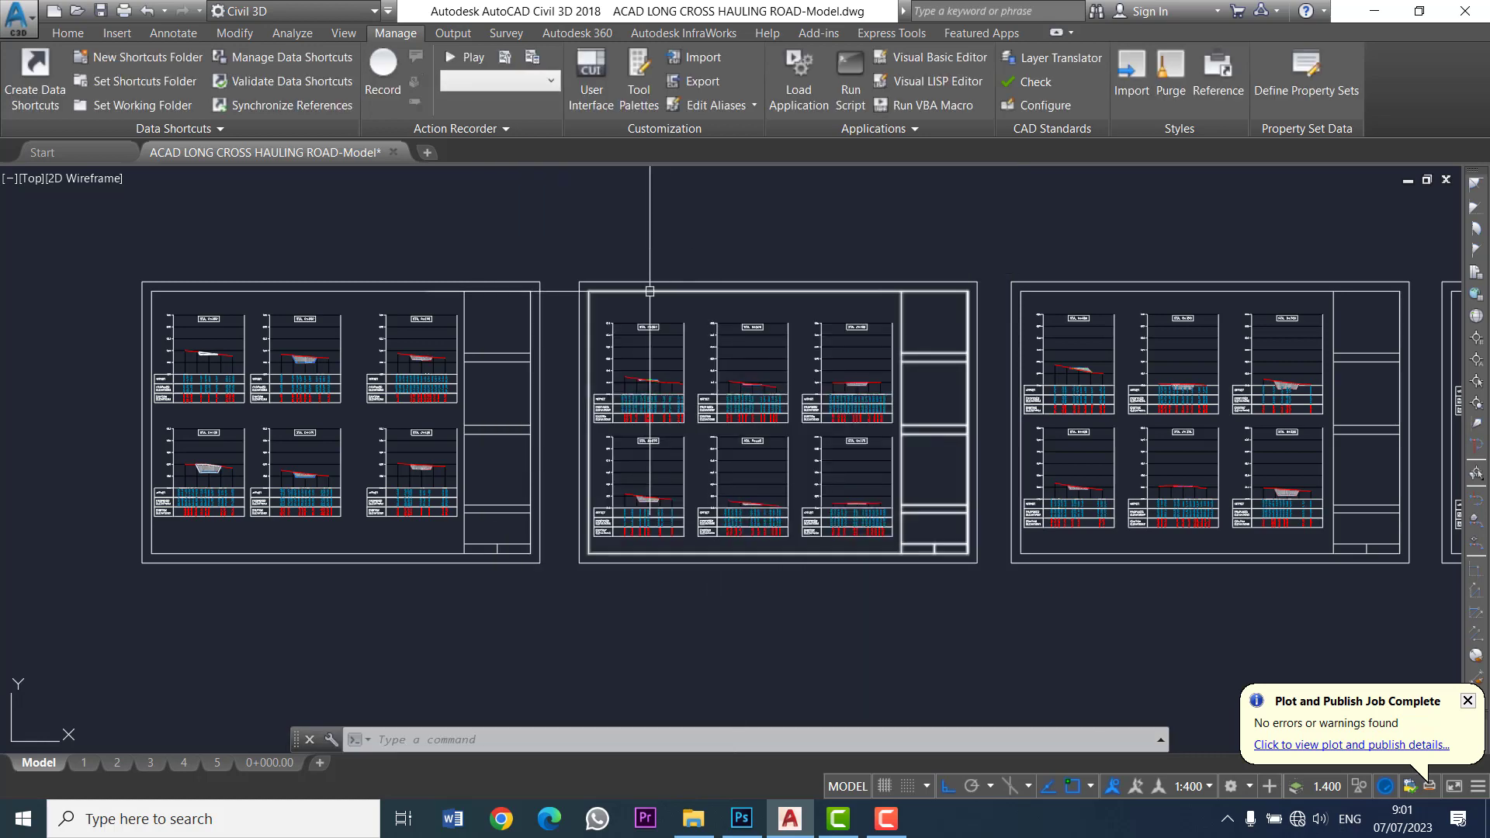
Step: Pan to show three sheets and run TP to open TPL-IN-MP
scroll(613, 326, "down", 2)
scroll(613, 388, "up", 2)
scroll(574, 232, "up", 2)
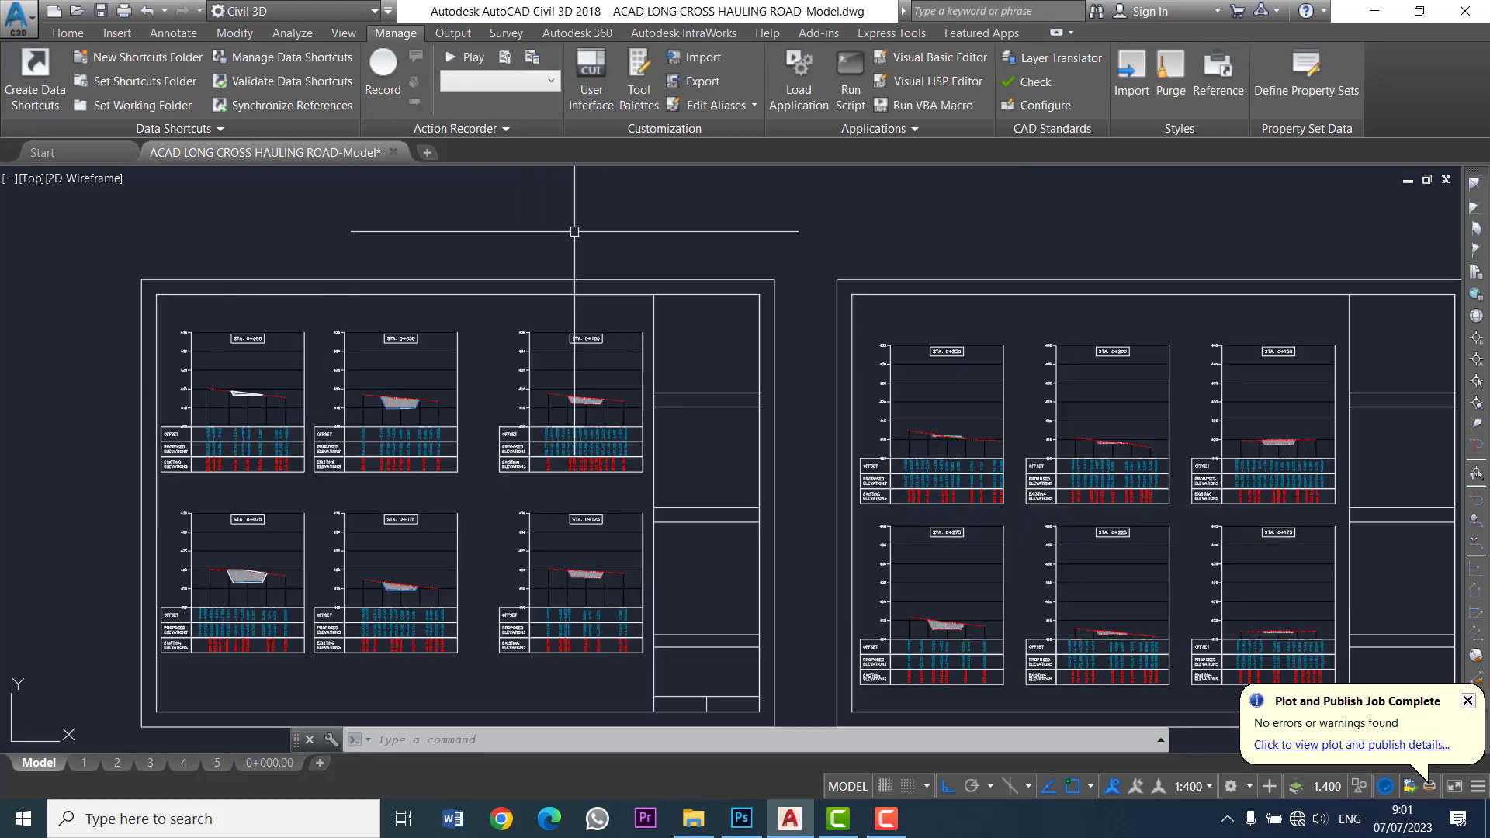
scroll(854, 209, "down", 1)
mouse_move(574, 231)
middle_mouse_down()
mouse_move(854, 210)
mouse_move(654, 217)
middle_mouse_up()
scroll(815, 222, "down", 1)
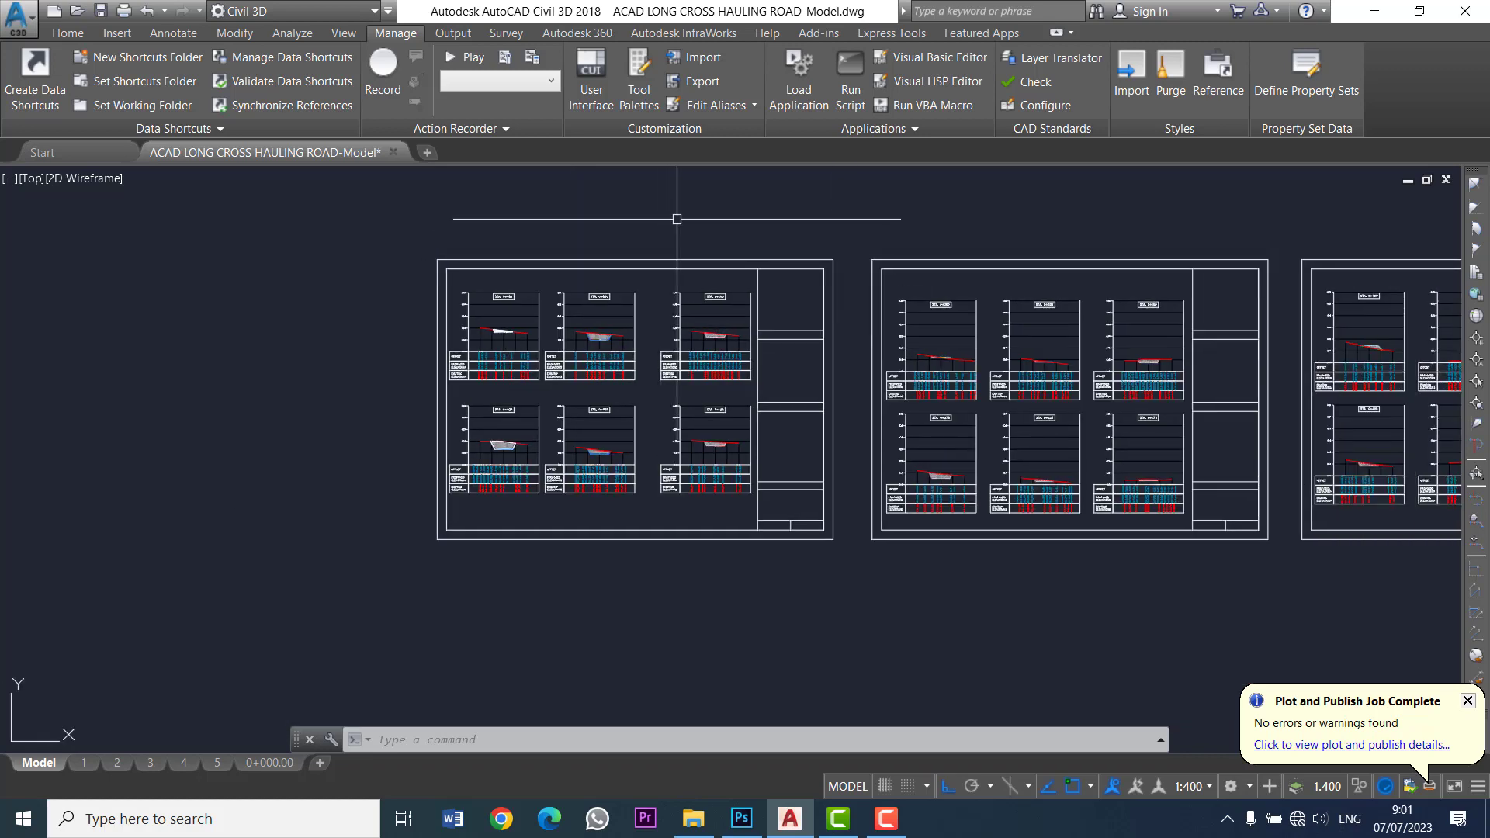
type("tp")
key("Return")
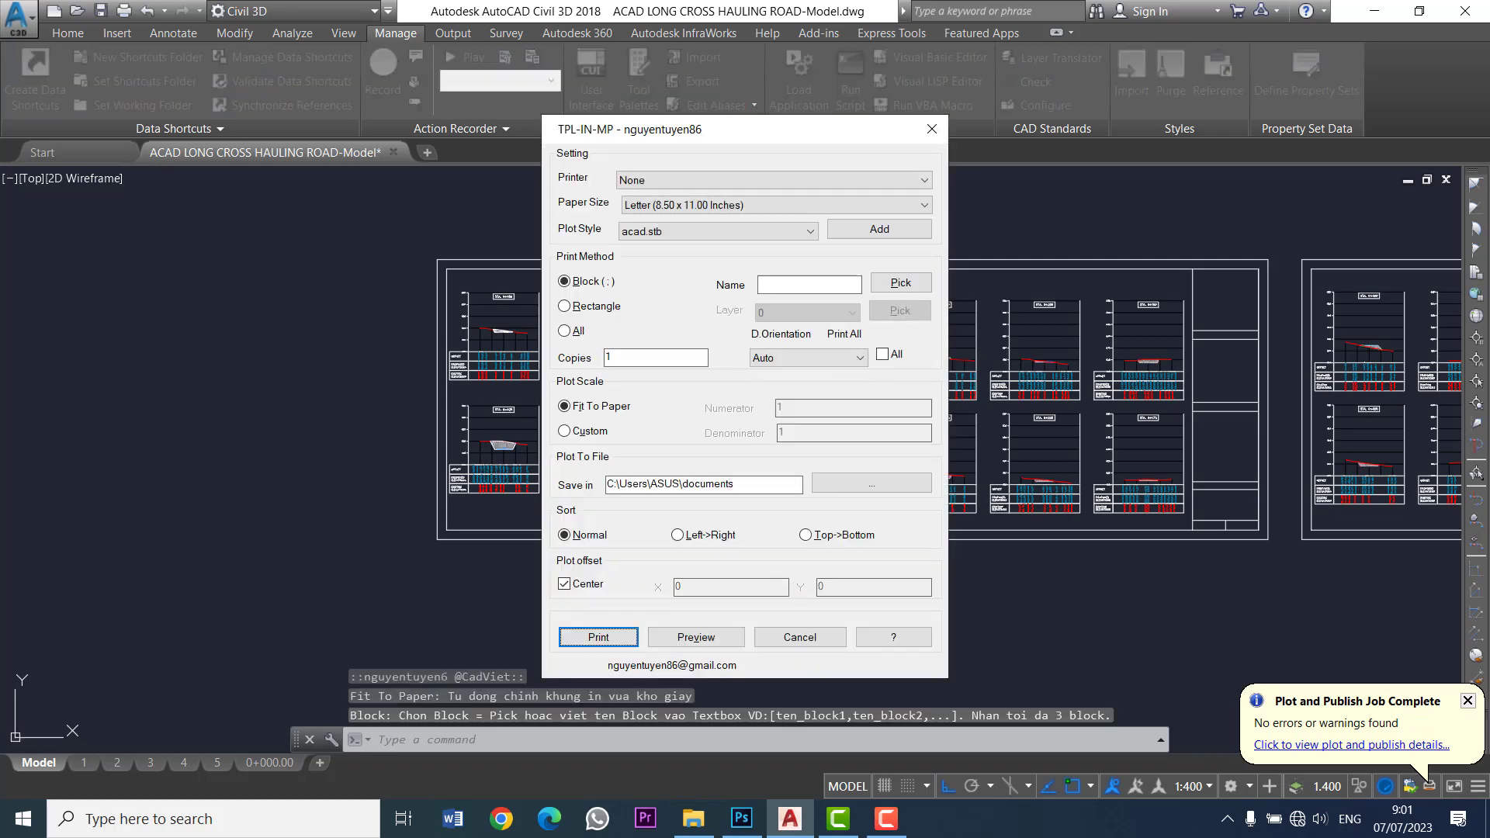
Step: Set TPL-IN-MP to PDFCreator, A3 paper and acad.ctb, then pick the title block
left_click(679, 182)
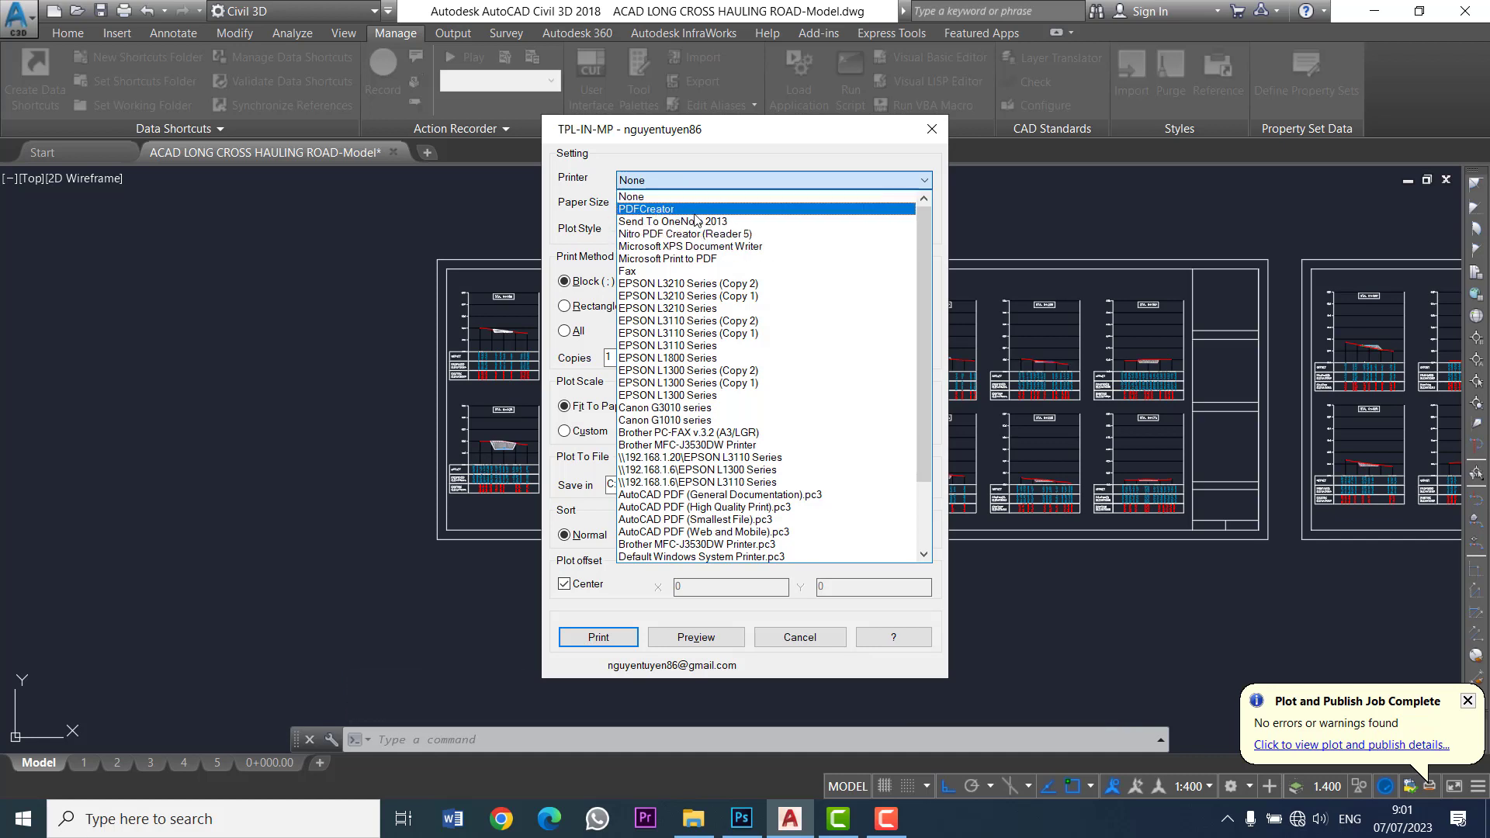
left_click(696, 209)
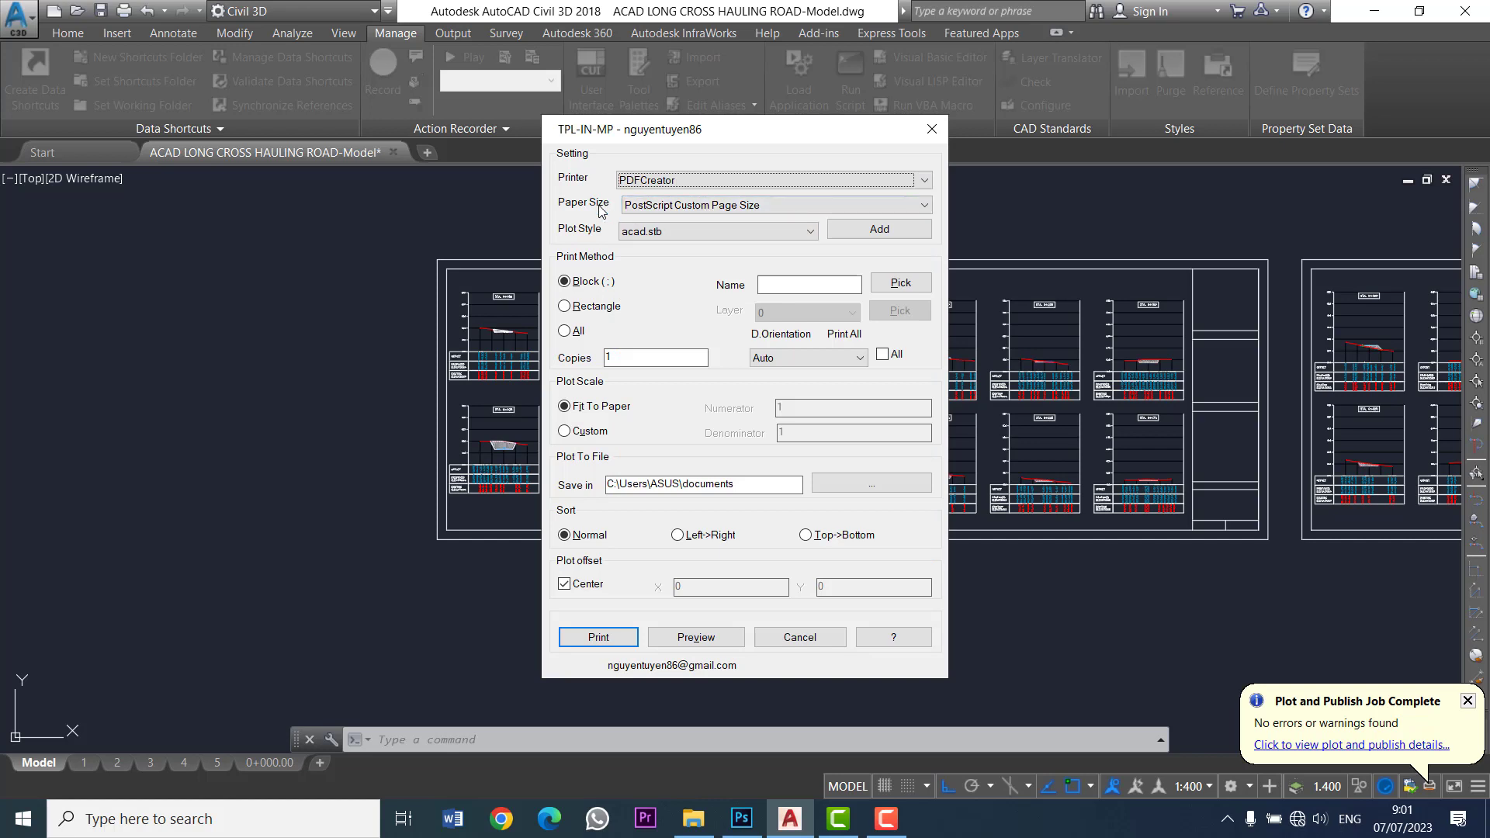
left_click(675, 206)
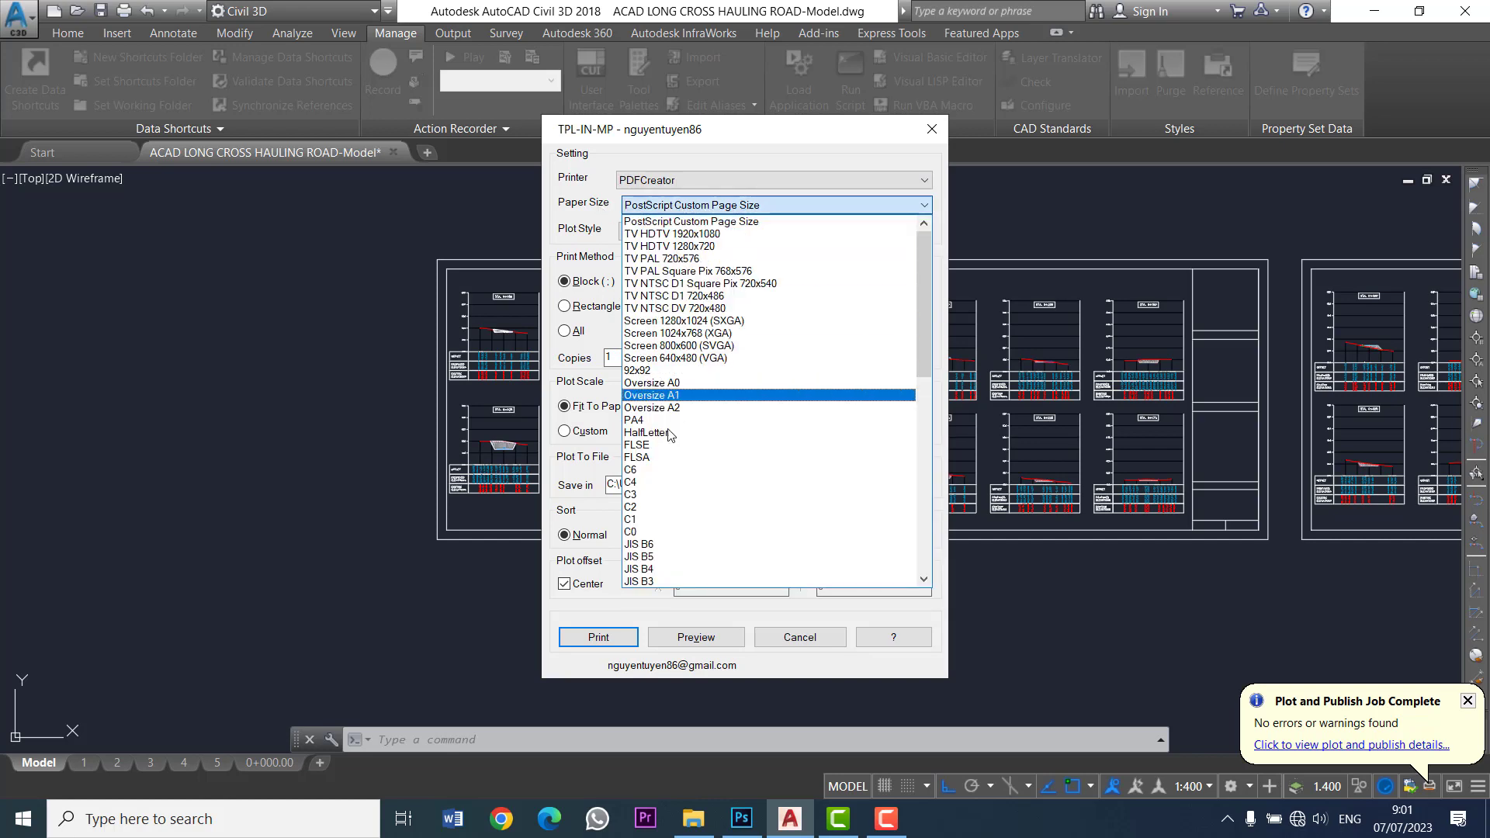
scroll(675, 427, "down", 2)
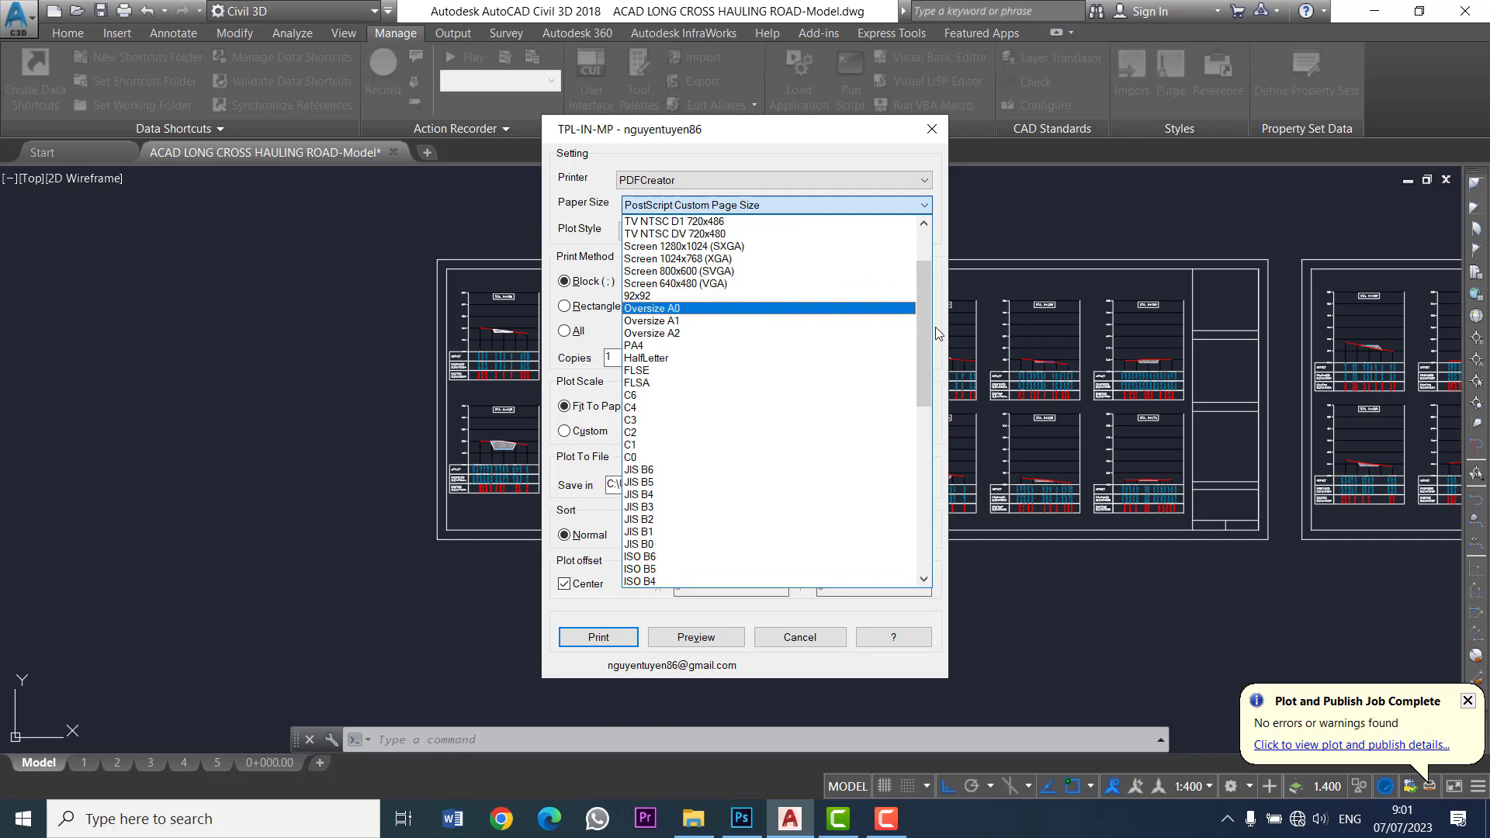
left_click_drag(928, 333, 918, 534)
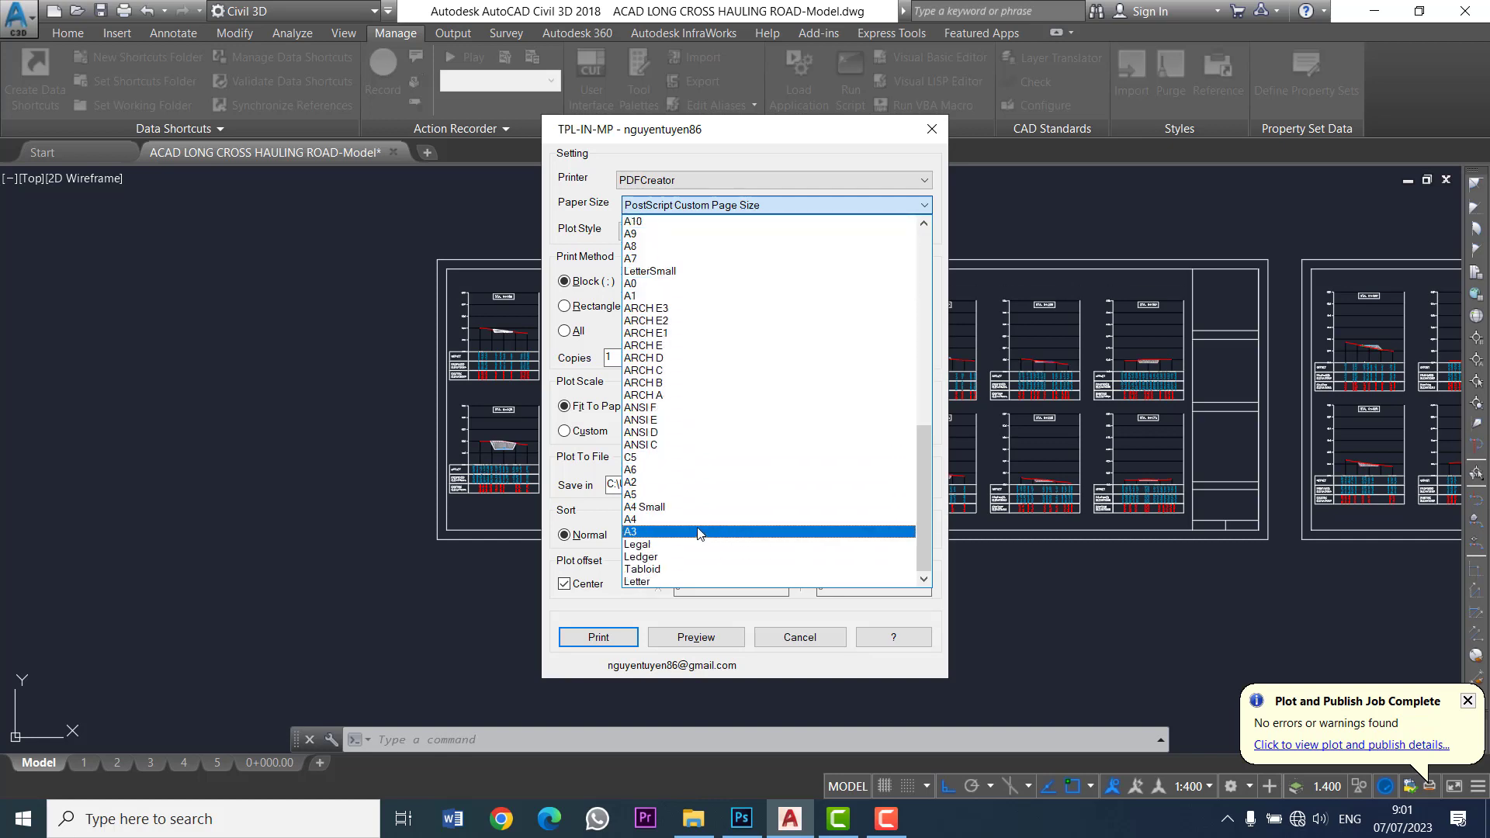
left_click(698, 533)
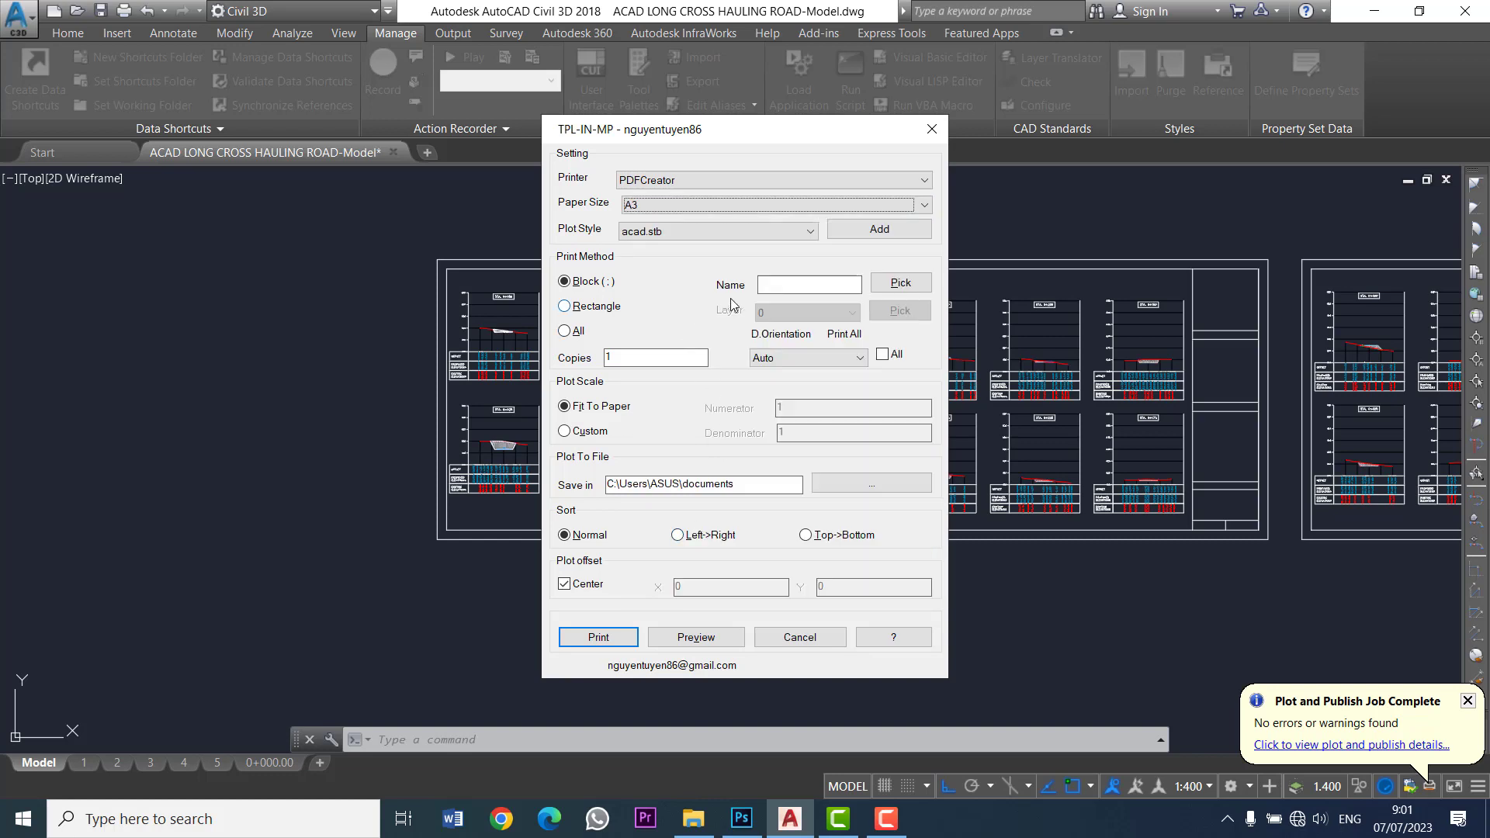
left_click(766, 233)
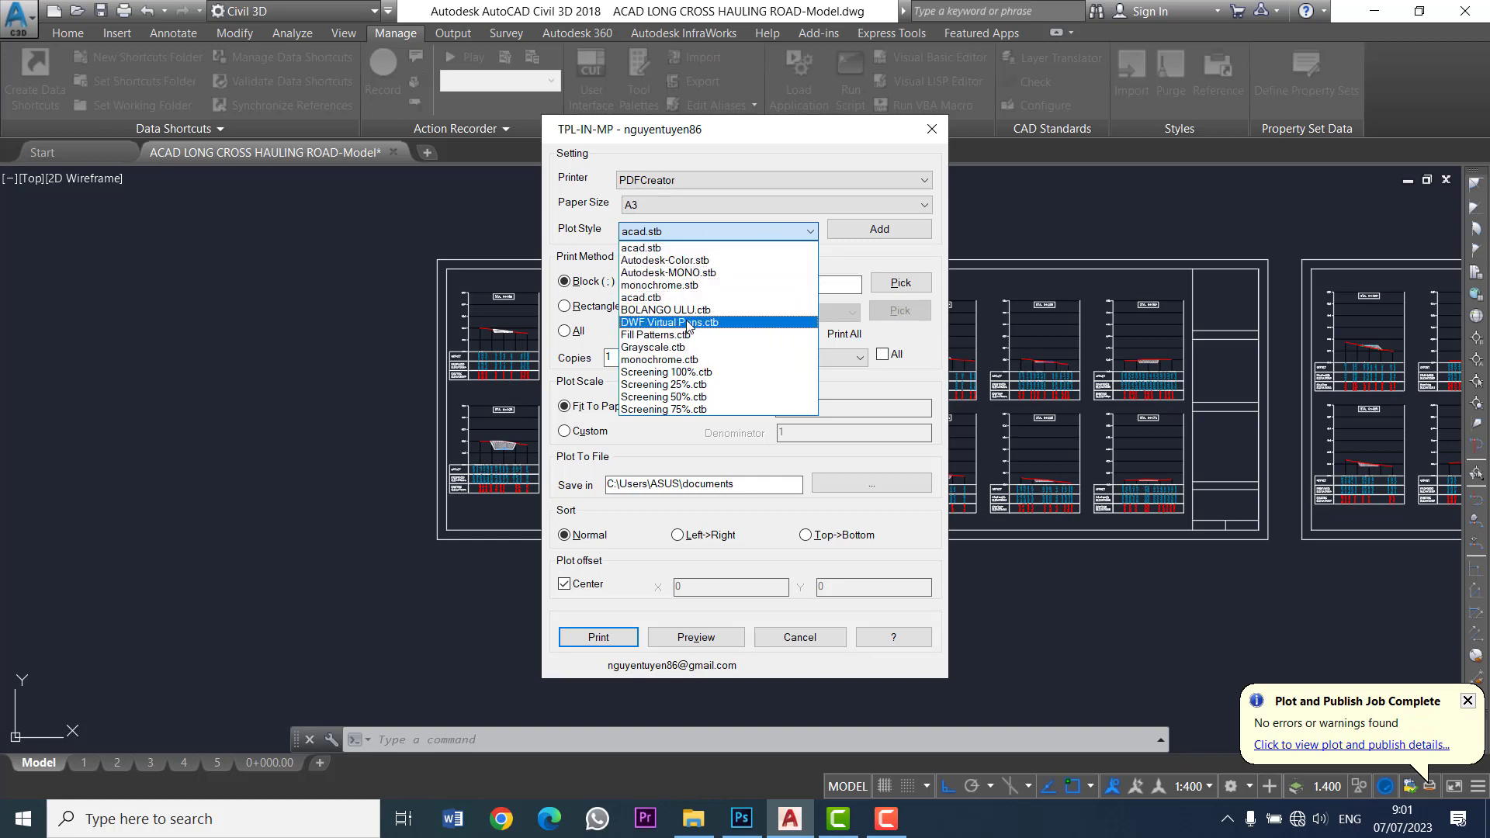
left_click(694, 298)
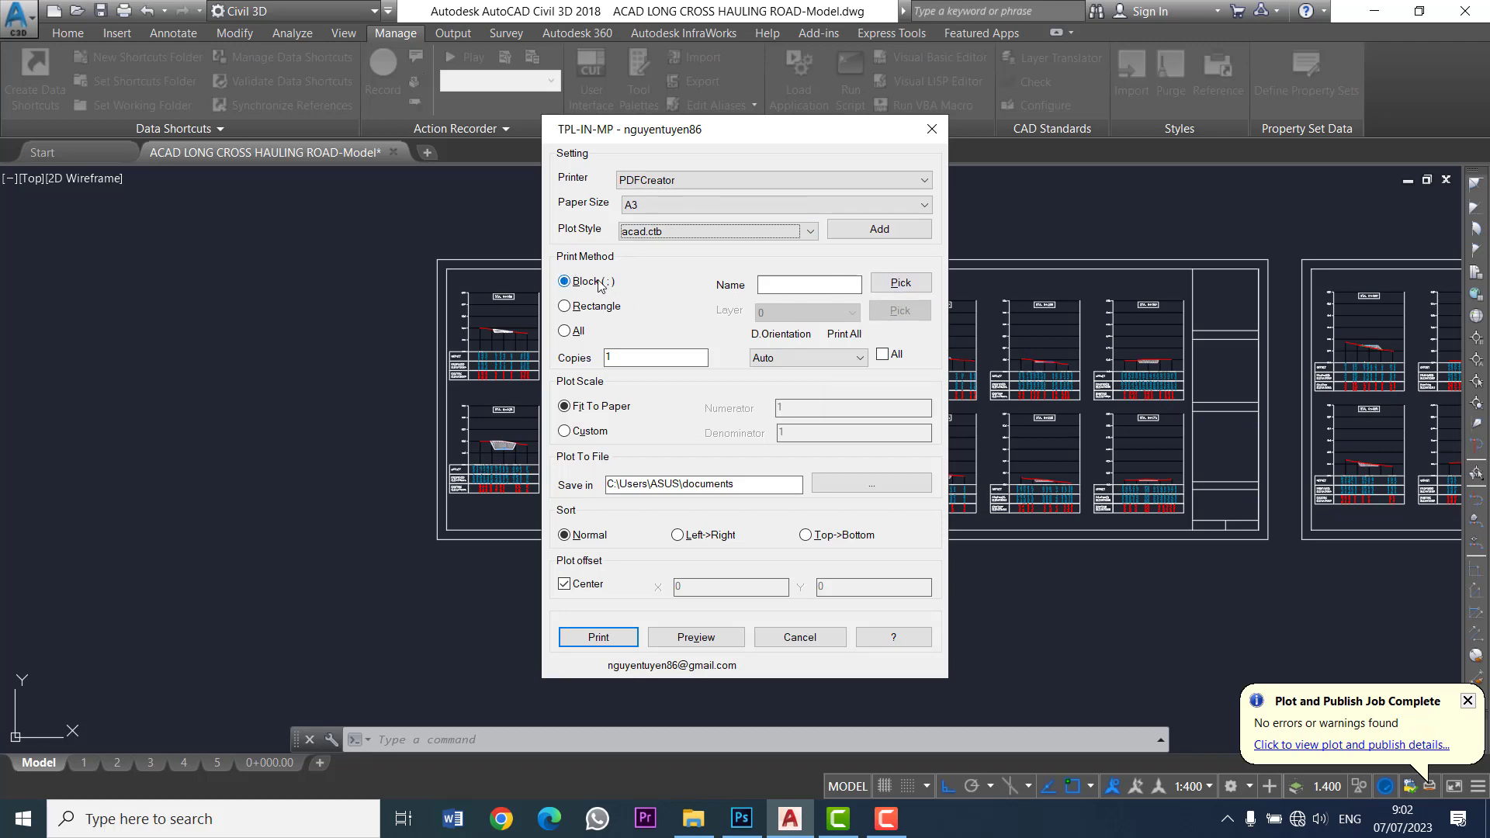
left_click(901, 283)
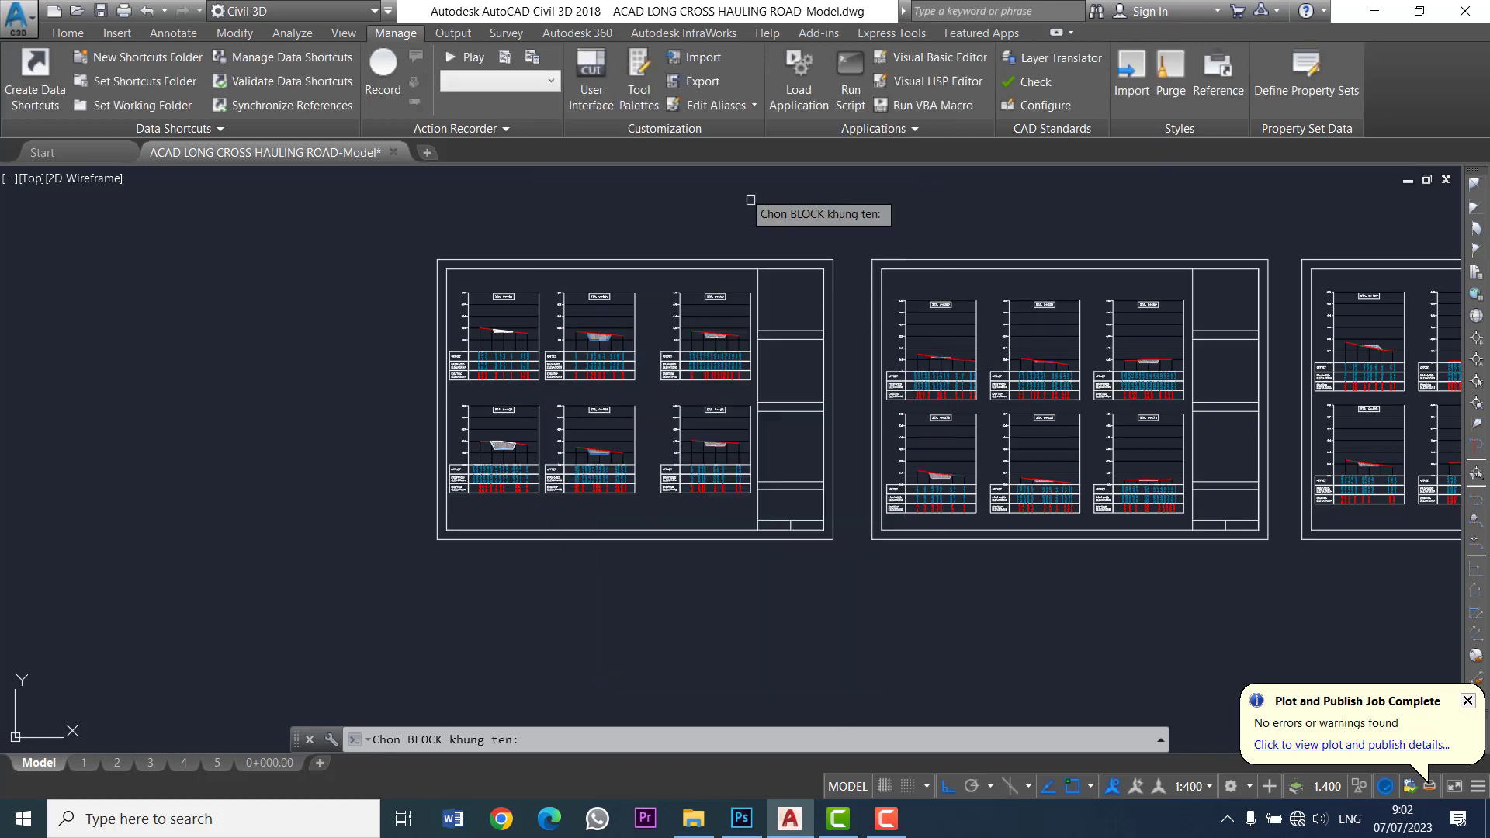
Step: Set KOP as the title-block frame and sort sheets Left->Right
scroll(821, 227, "up", 2)
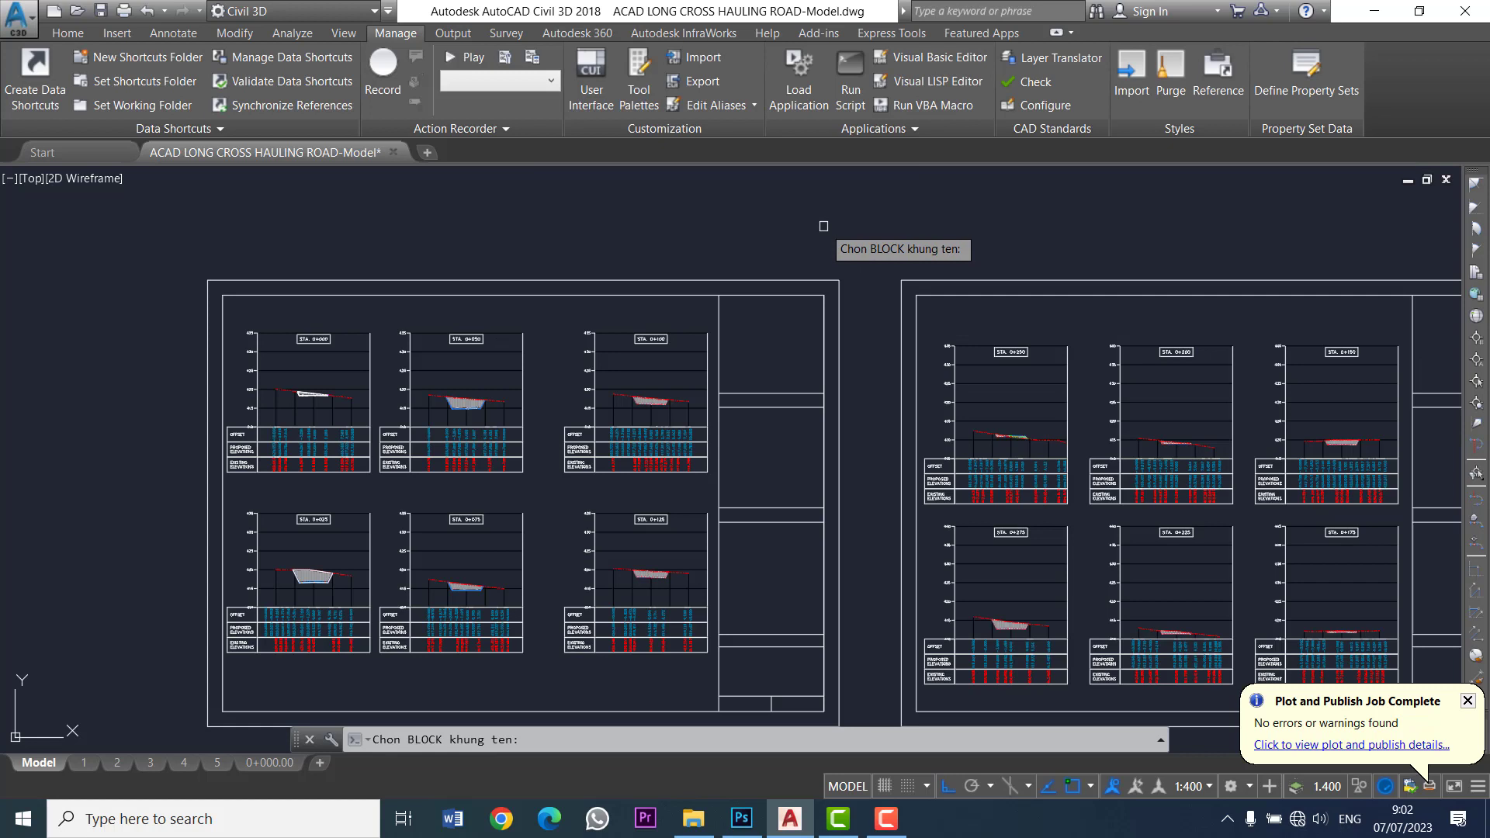
left_click(830, 280)
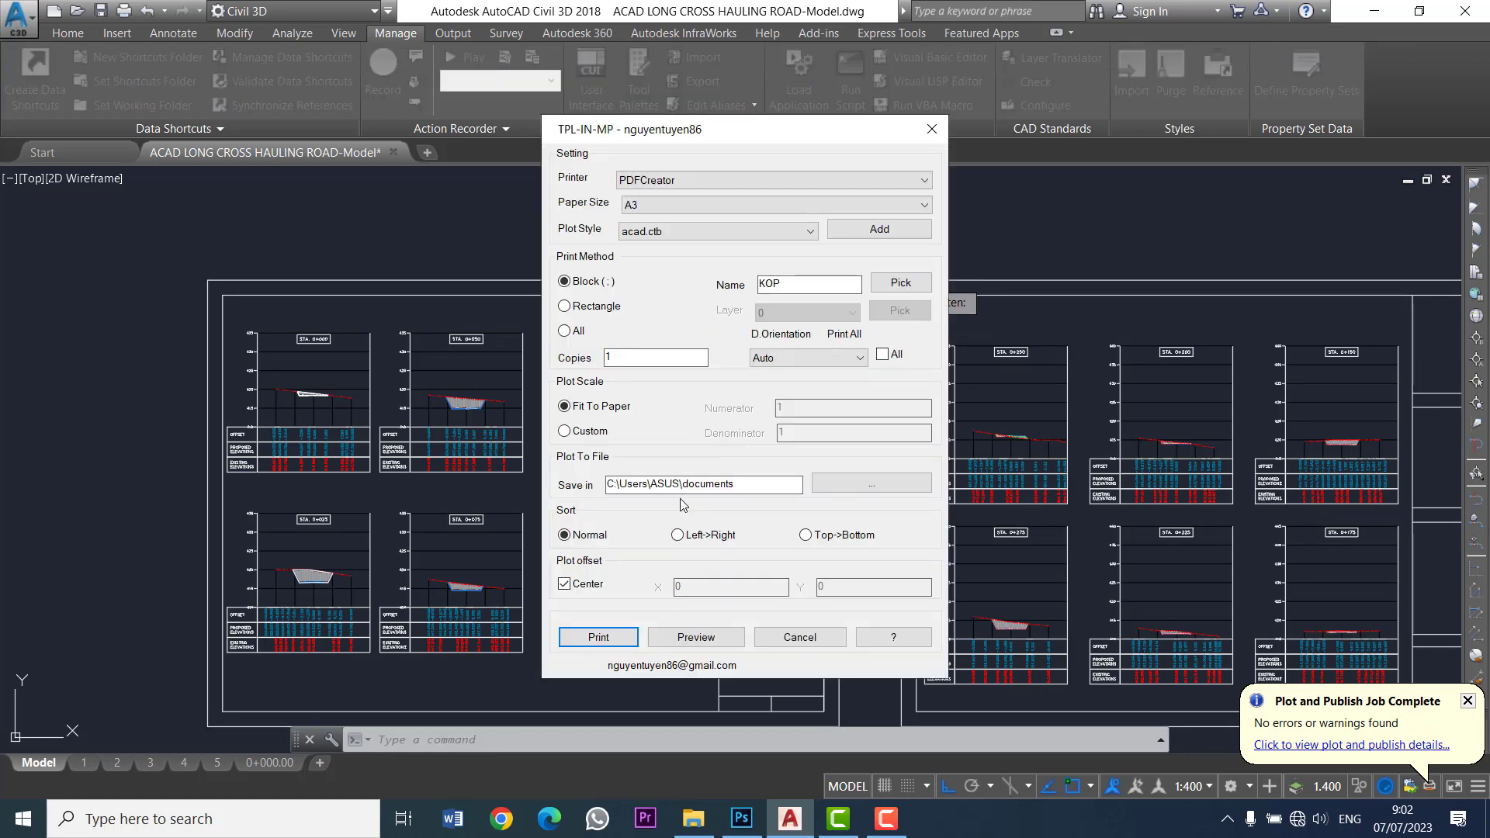
left_click(698, 535)
Step: Preview the first framed sheet, then decline printing with N
left_click(702, 636)
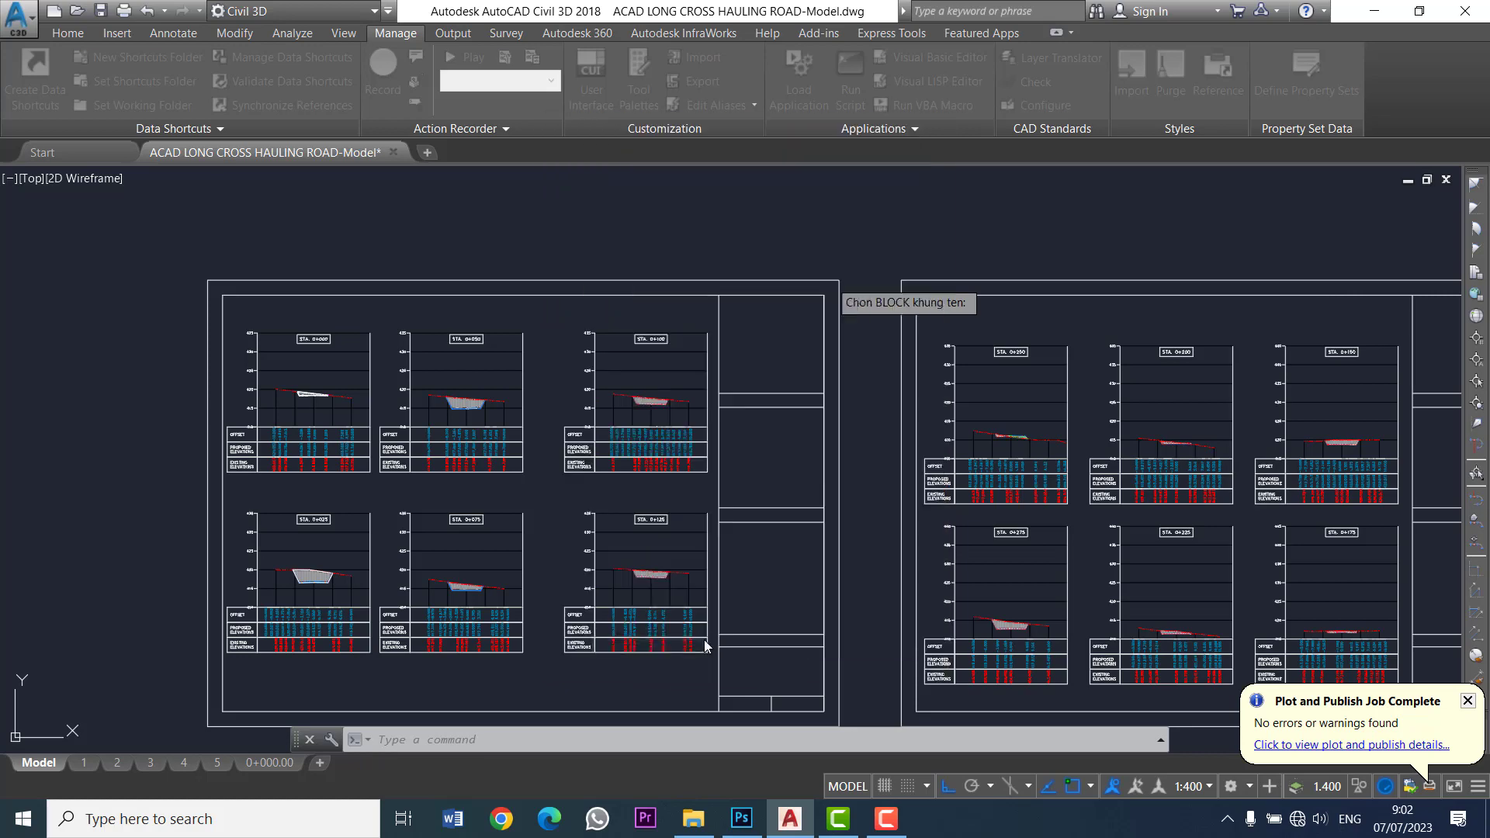
left_click(727, 282)
key("Return")
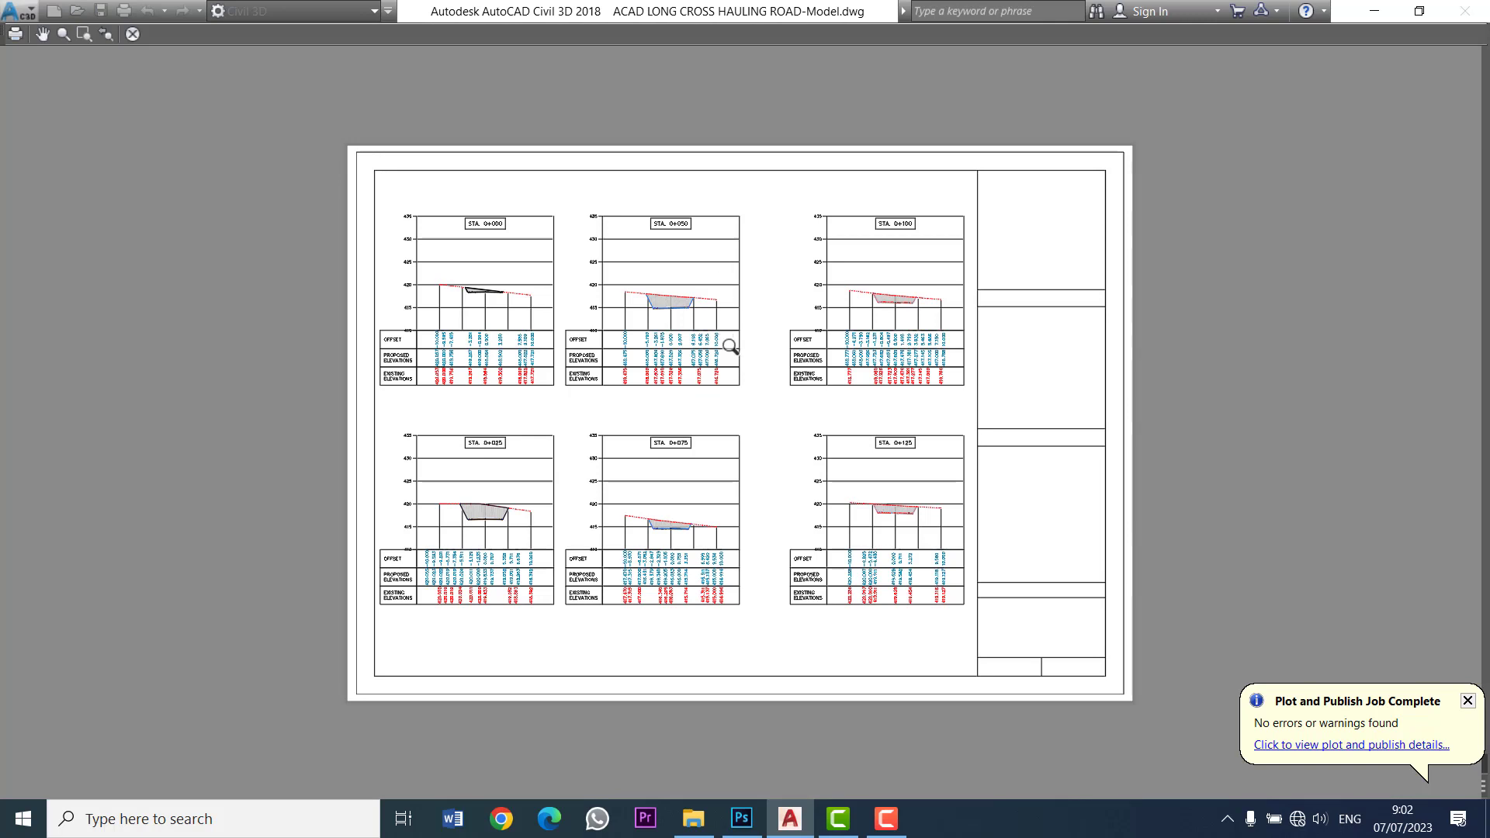
key("Escape")
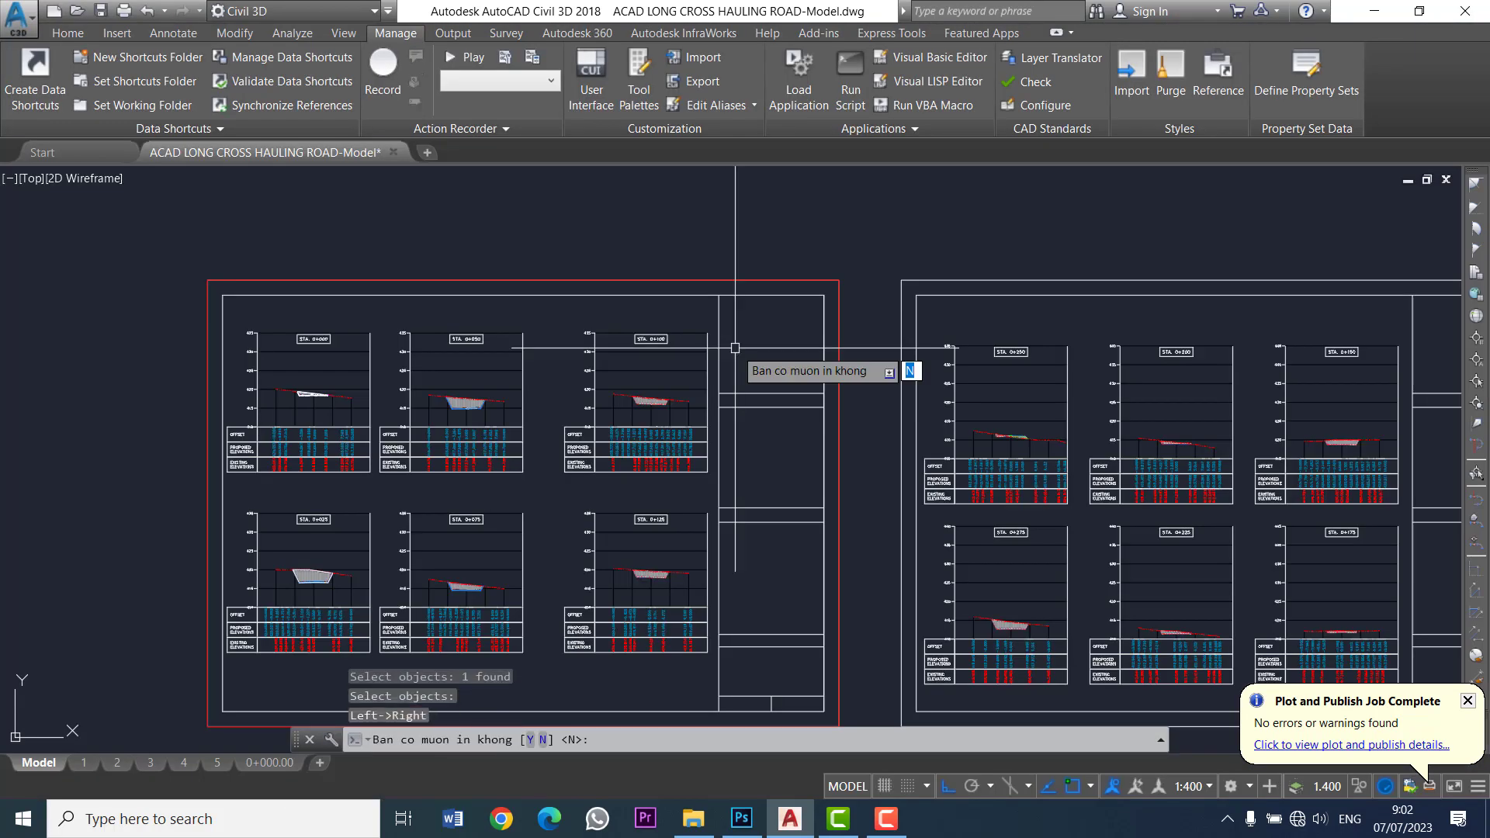
key("Return")
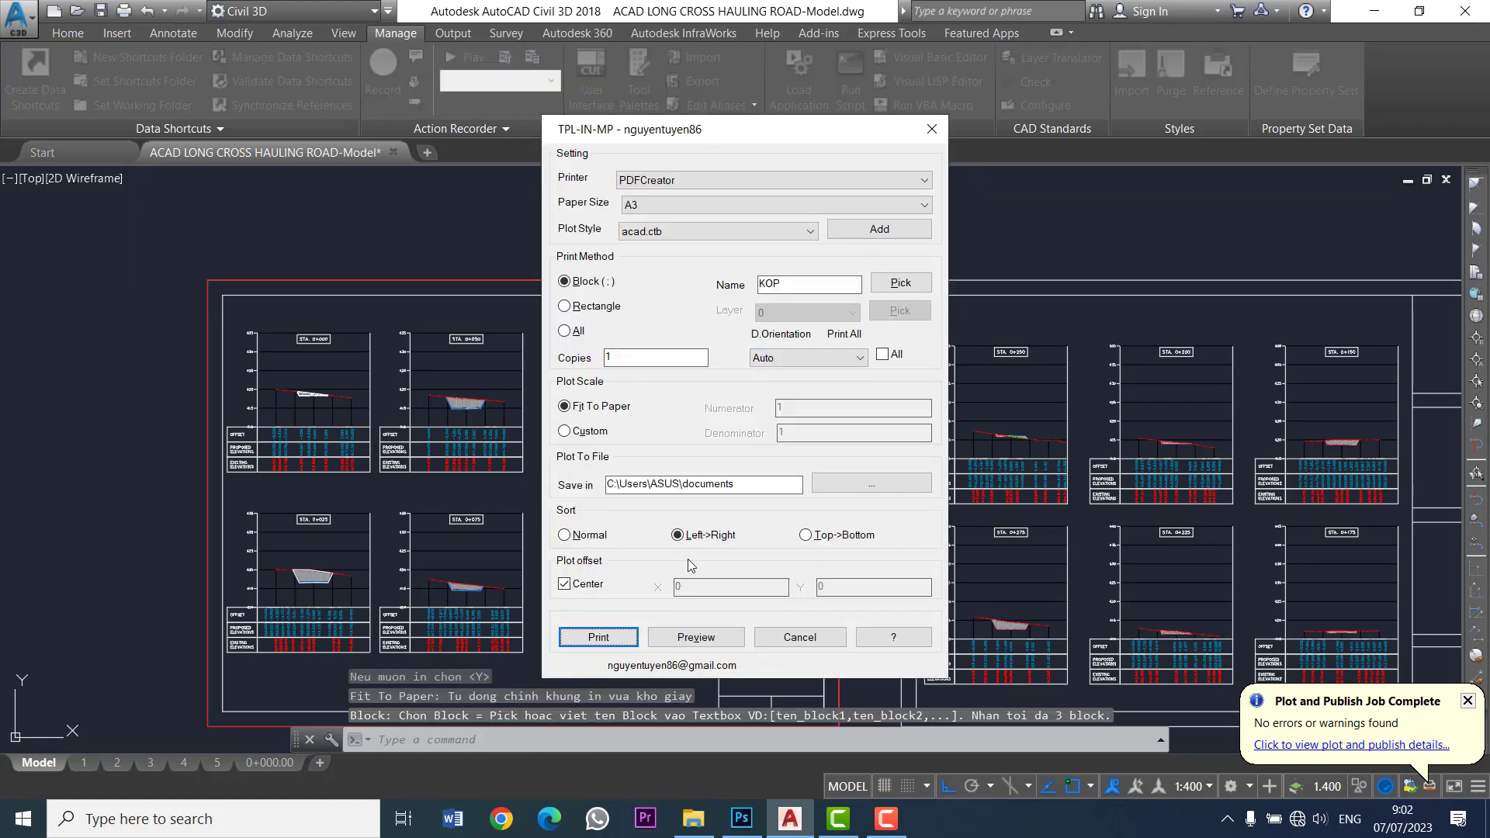
Step: Start the batch print and select the first five cross-section sheet frames
left_click(605, 640)
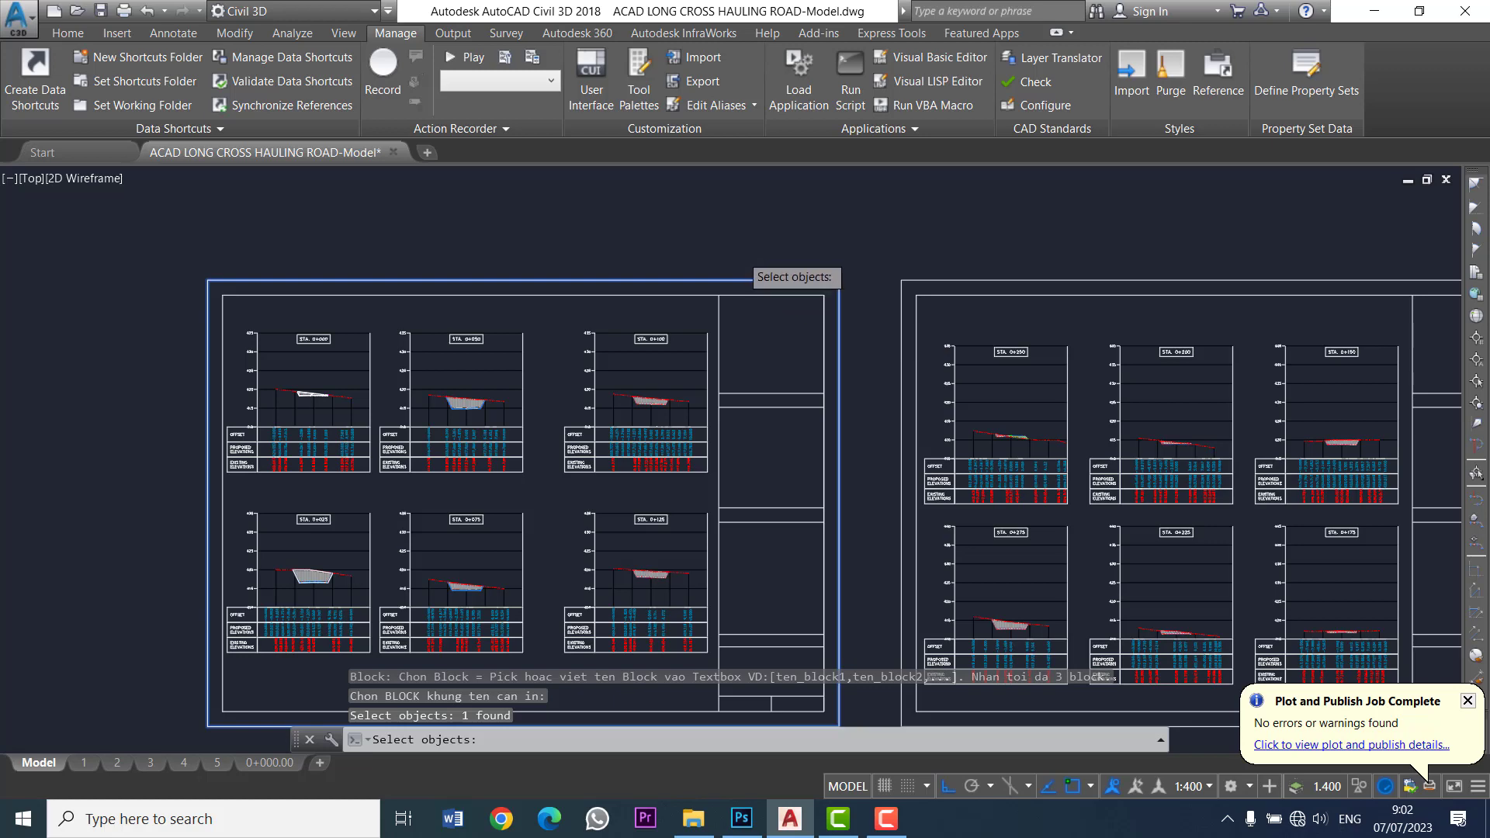
scroll(745, 267, "down", 2)
middle_click_drag(1257, 241, 841, 233)
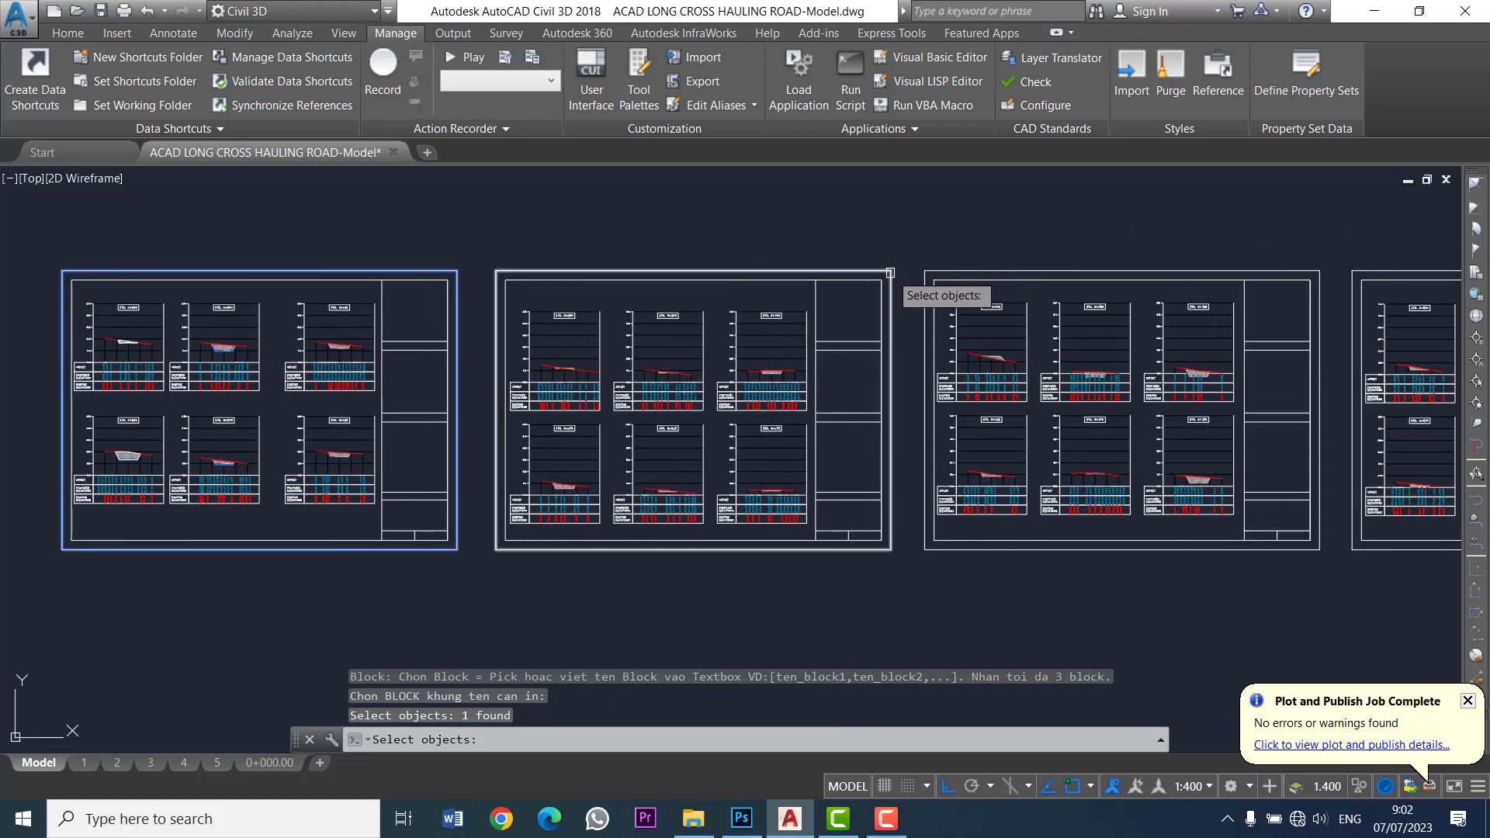
left_click(891, 272)
middle_click_drag(1208, 253, 892, 213)
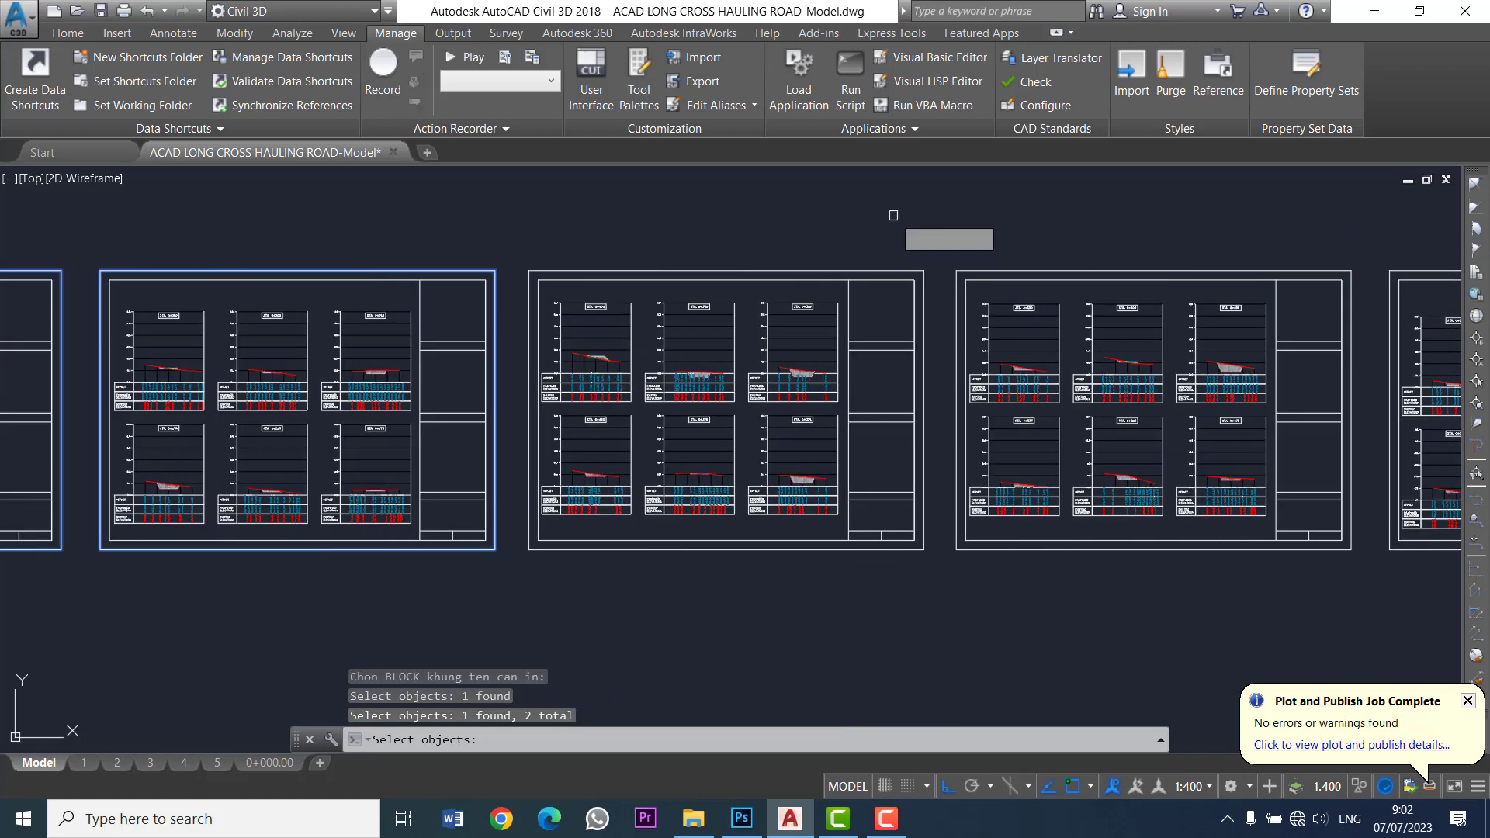
left_click(925, 285)
middle_click_drag(799, 264, 765, 262)
left_click(891, 281)
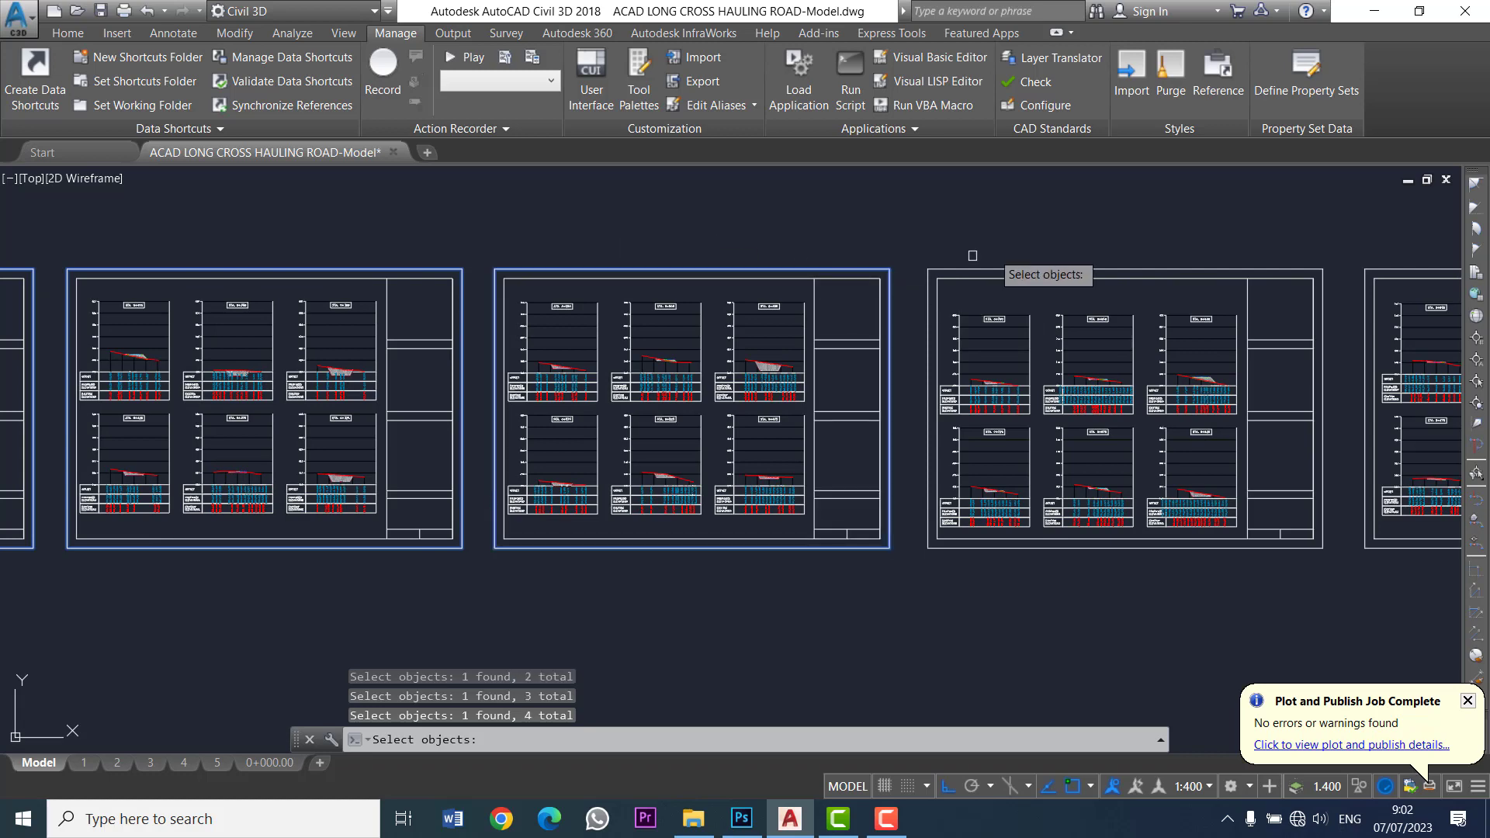
middle_click_drag(1008, 226, 931, 200)
left_click(1002, 265)
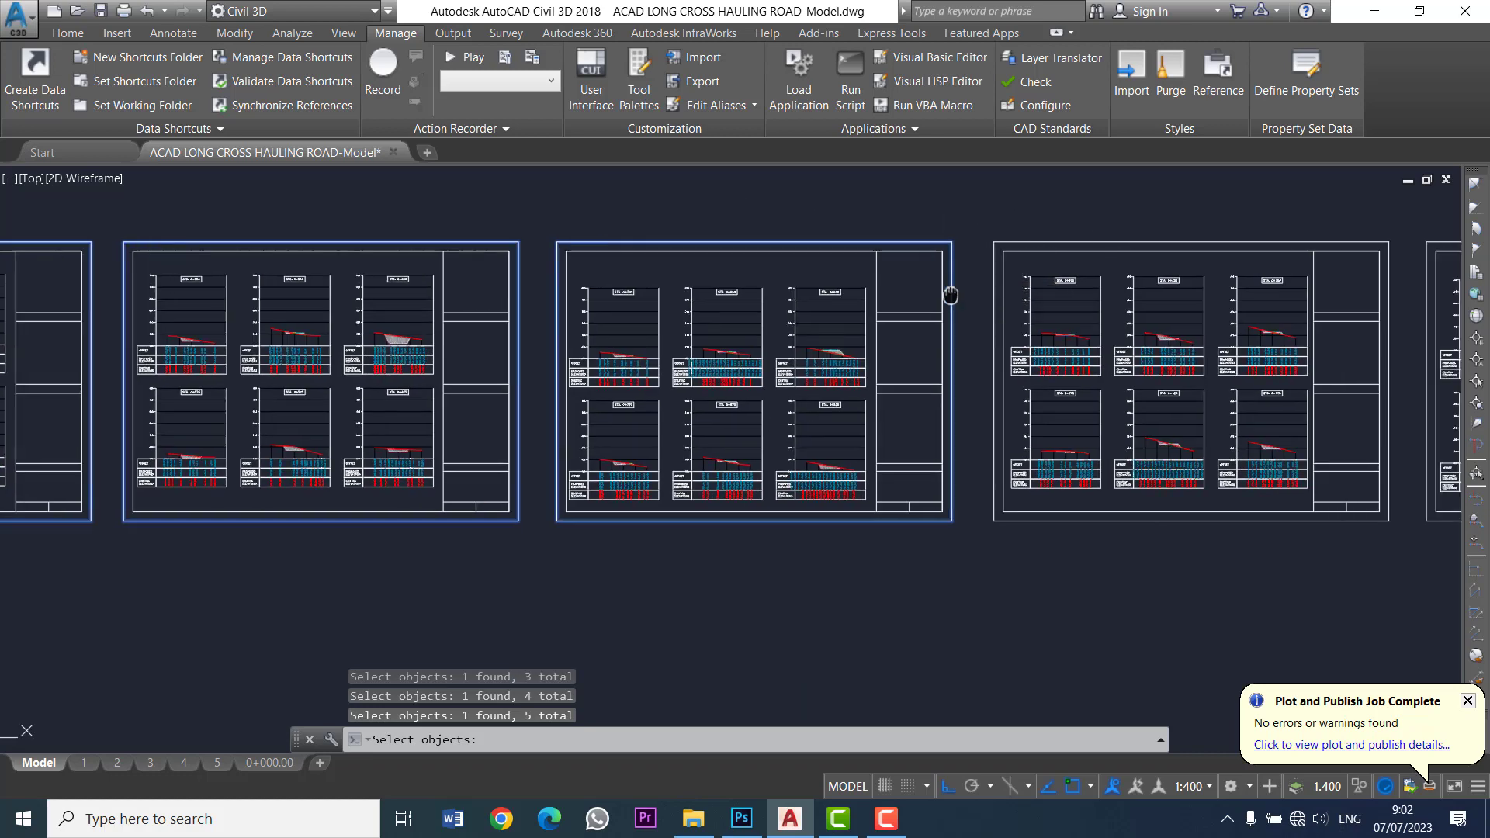
Step: Select the remaining five sheet frames and send all ten to PDFCreator
middle_click_drag(1386, 368, 993, 333)
left_click(1041, 335)
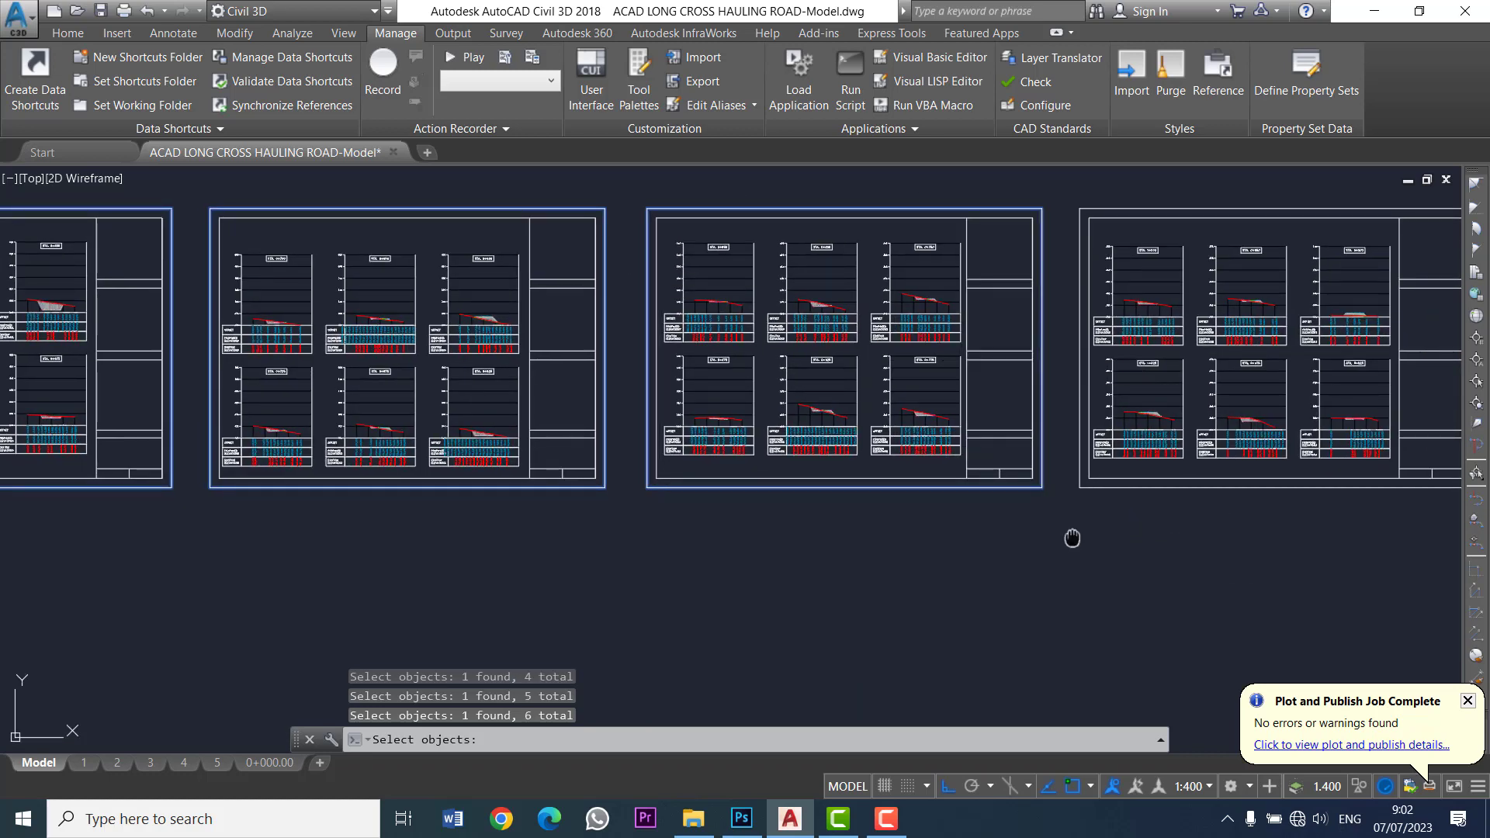
mouse_move(1071, 535)
middle_mouse_down()
mouse_move(1107, 386)
mouse_move(828, 422)
middle_mouse_up()
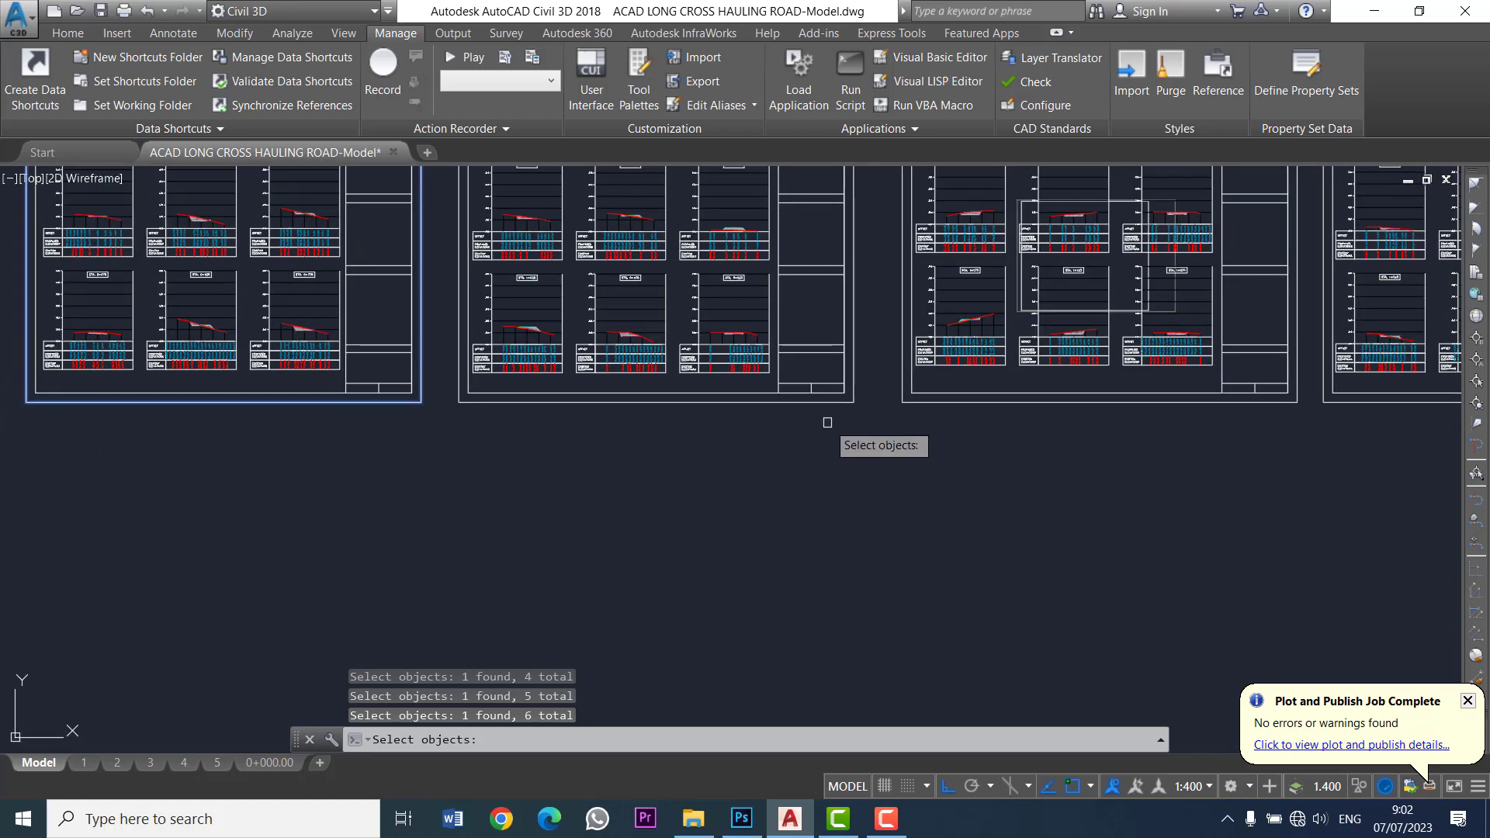
left_click(862, 374)
scroll(1075, 489, "up", 2)
middle_click_drag(1218, 469, 965, 446)
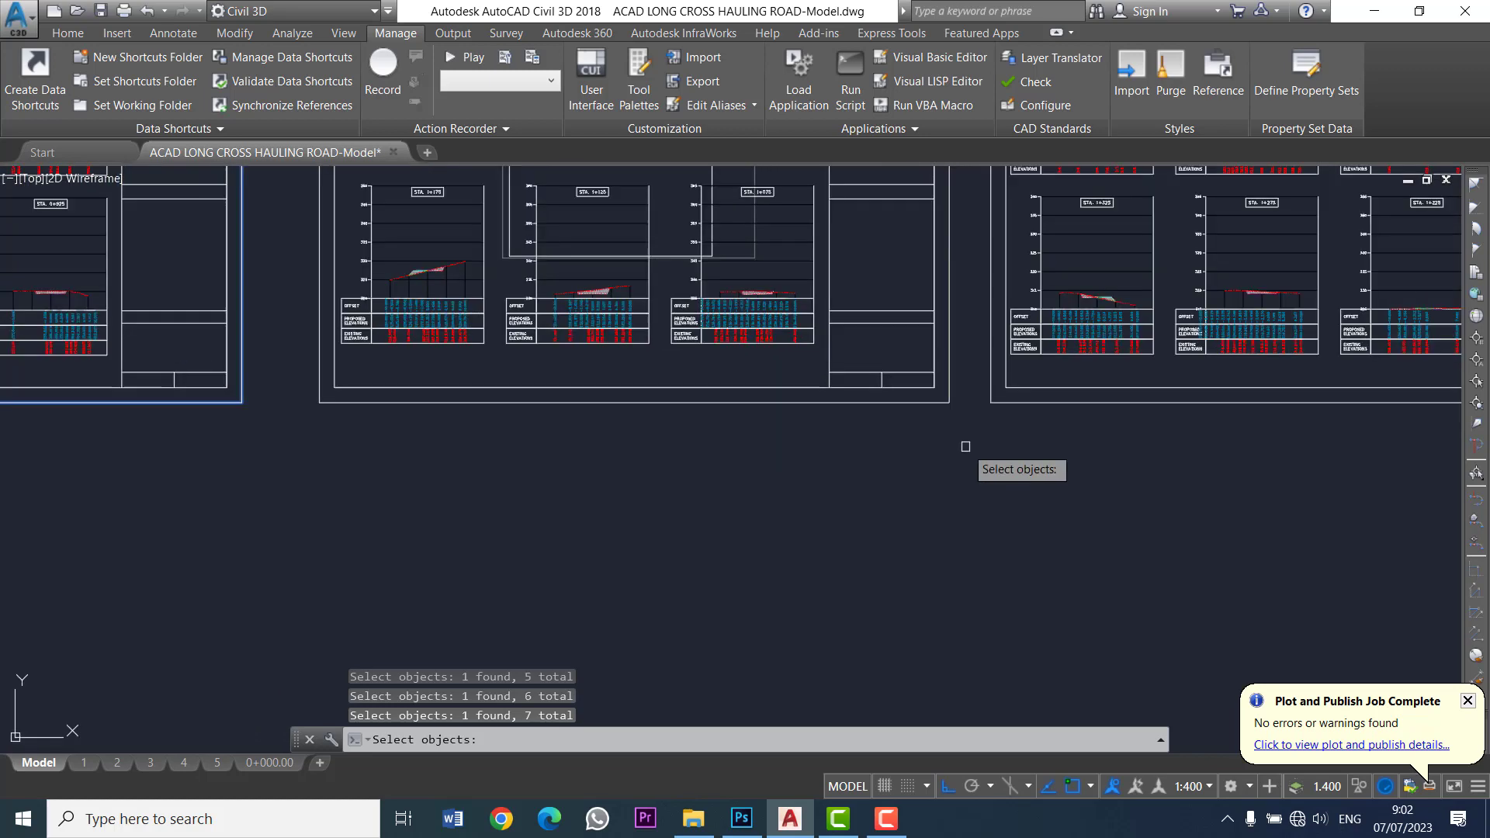
left_click(951, 372)
scroll(952, 380, "down", 2)
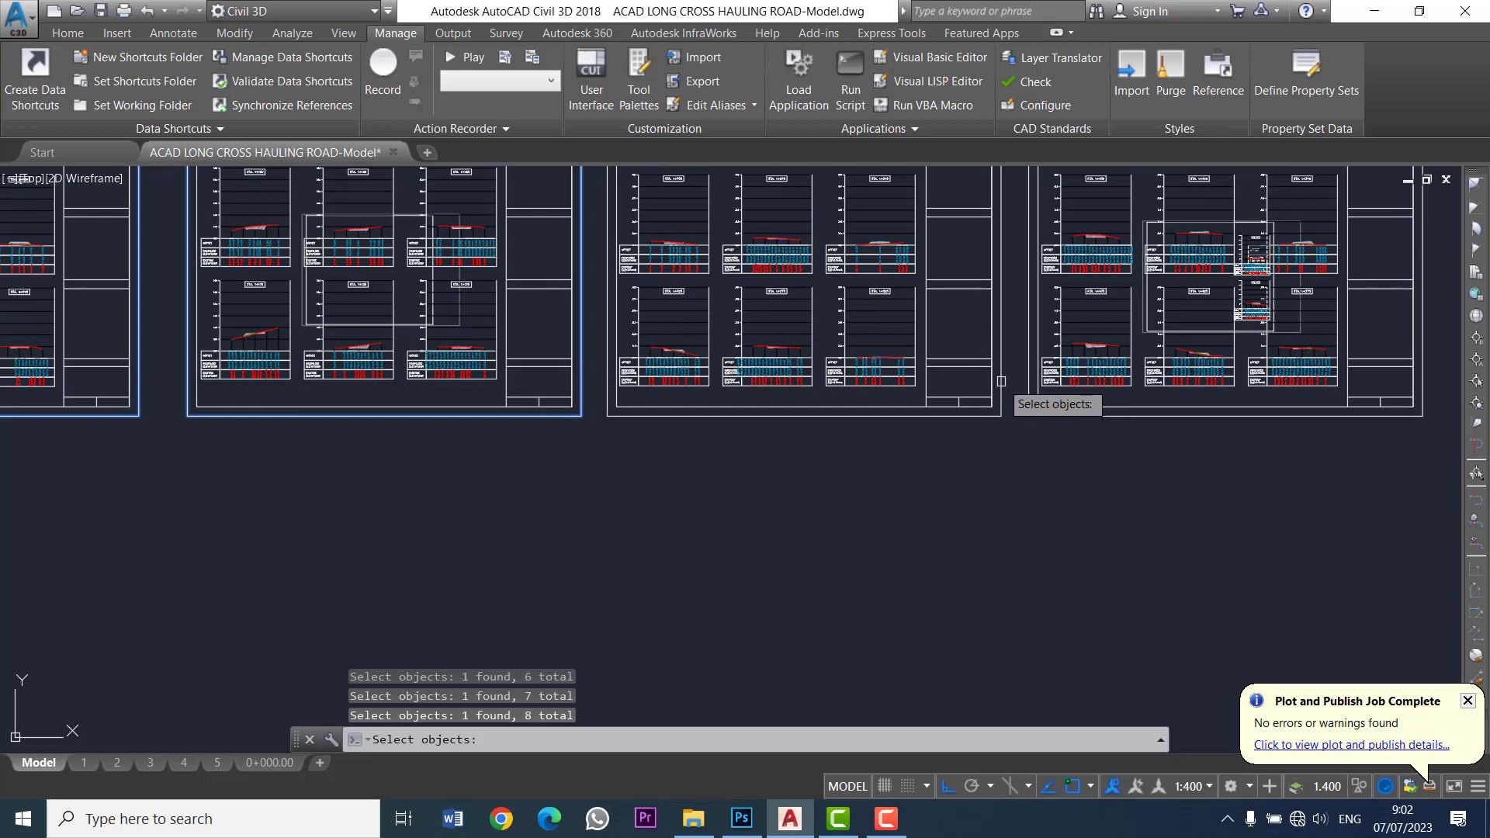
left_click(1000, 381)
scroll(998, 497, "down", 2)
scroll(1010, 386, "up", 2)
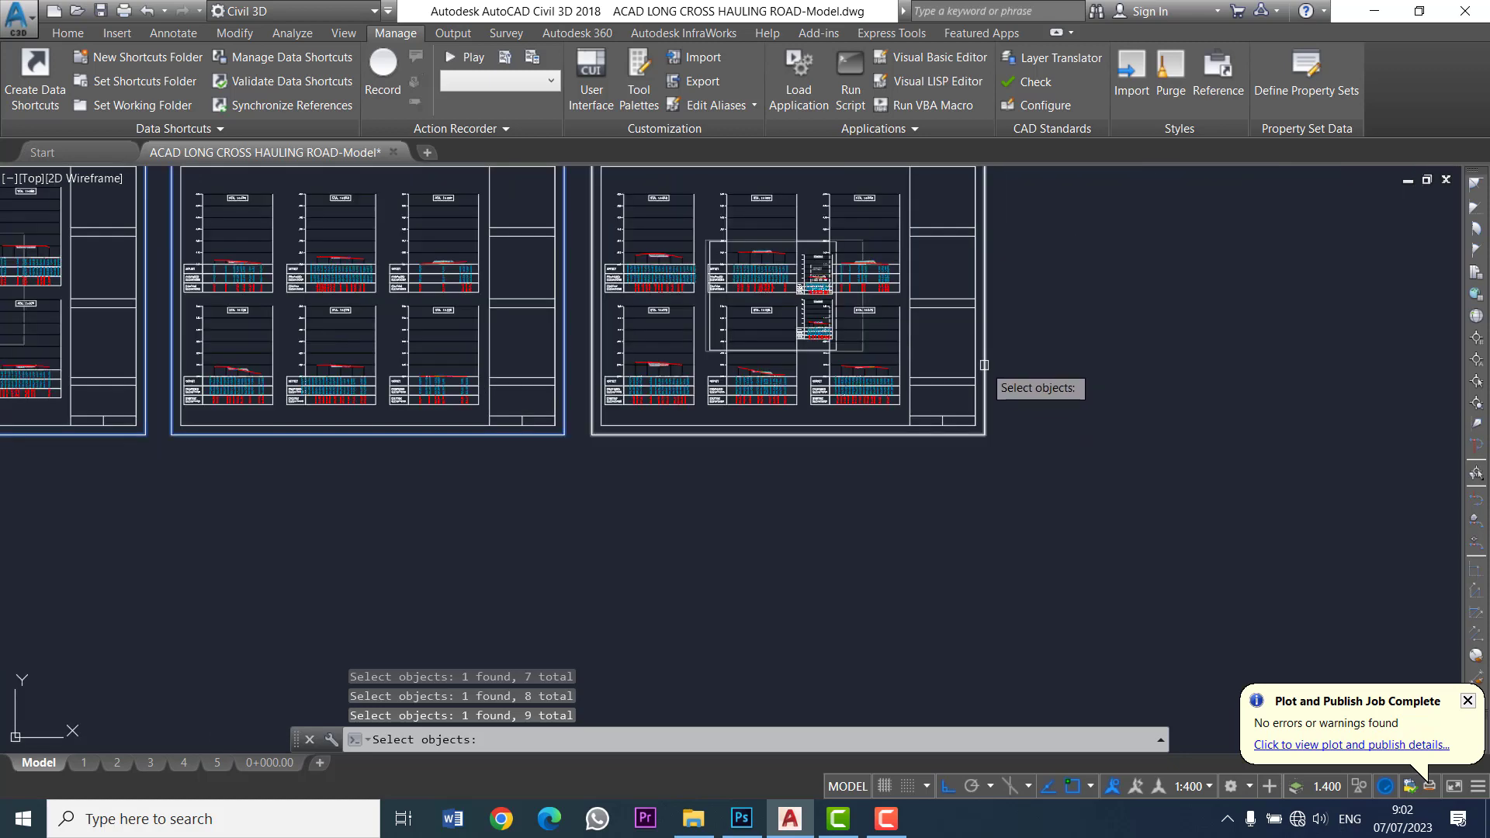
left_click(984, 380)
scroll(1133, 381, "down", 2)
scroll(997, 435, "down", 2)
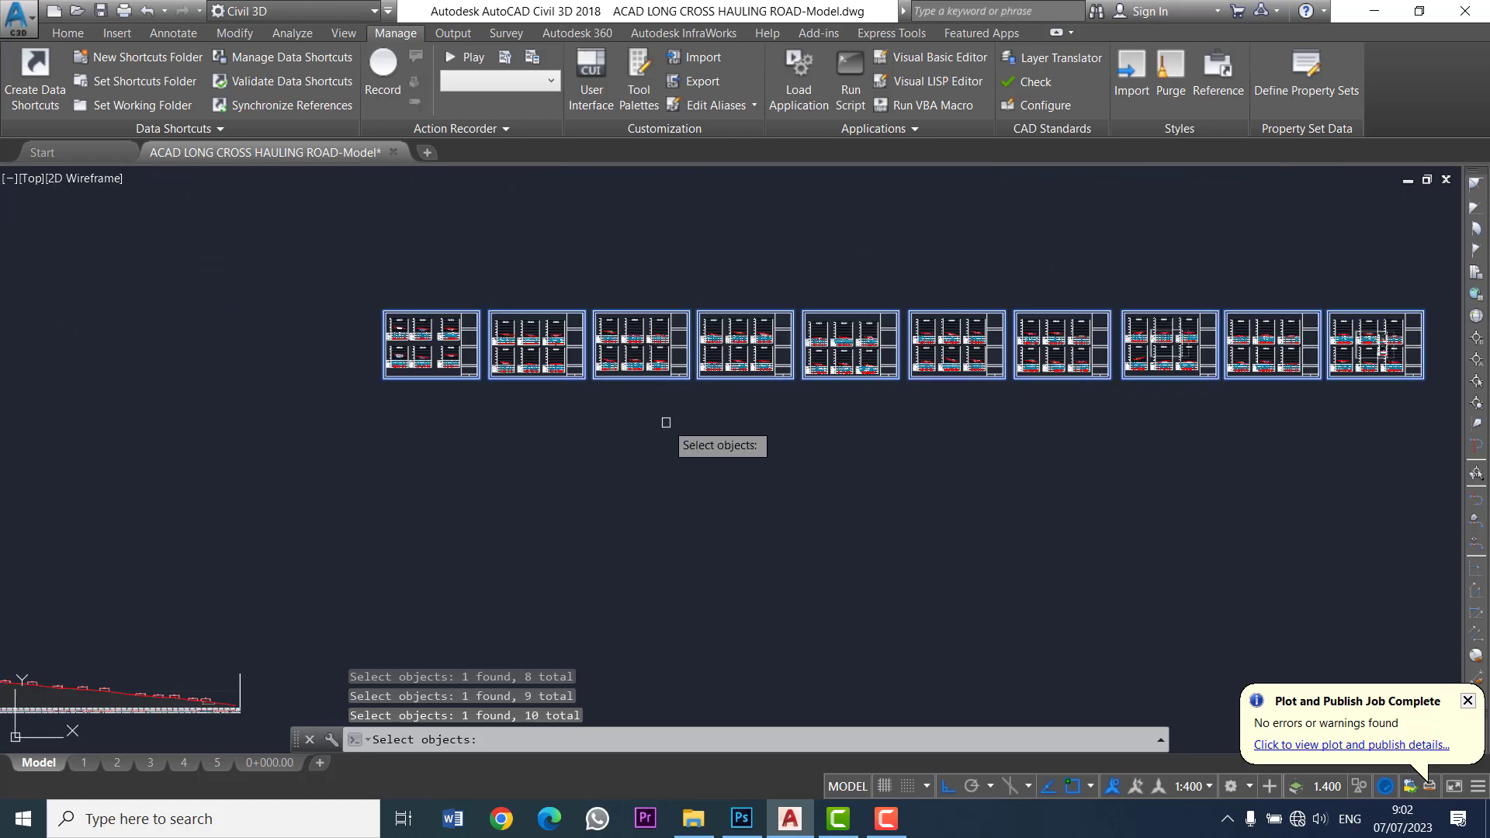
key("Return")
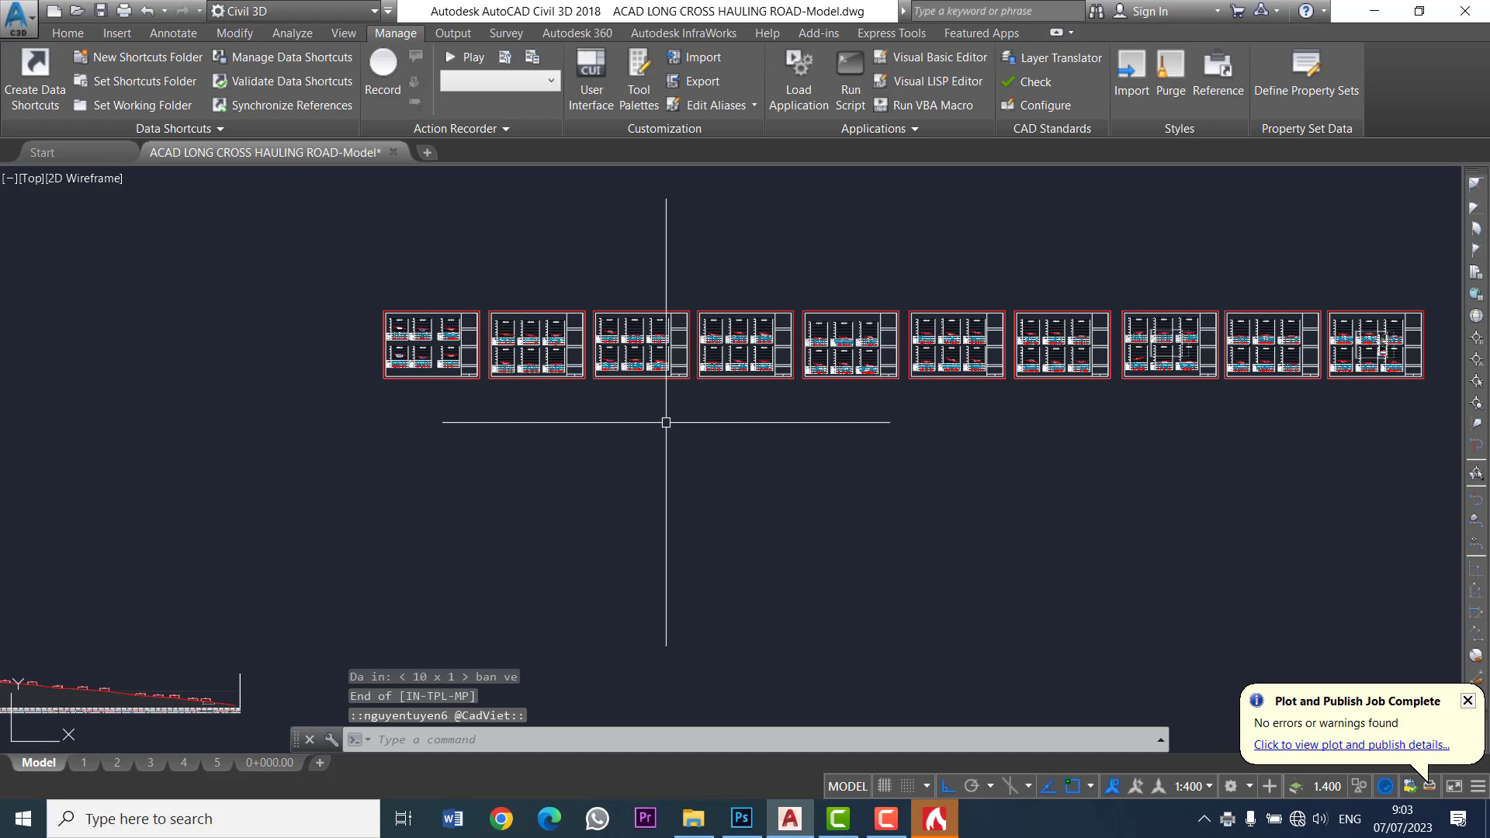
Step: Pan over the printed sheet row, then bring up PDFCreator's save window
scroll(675, 411, "up", 4)
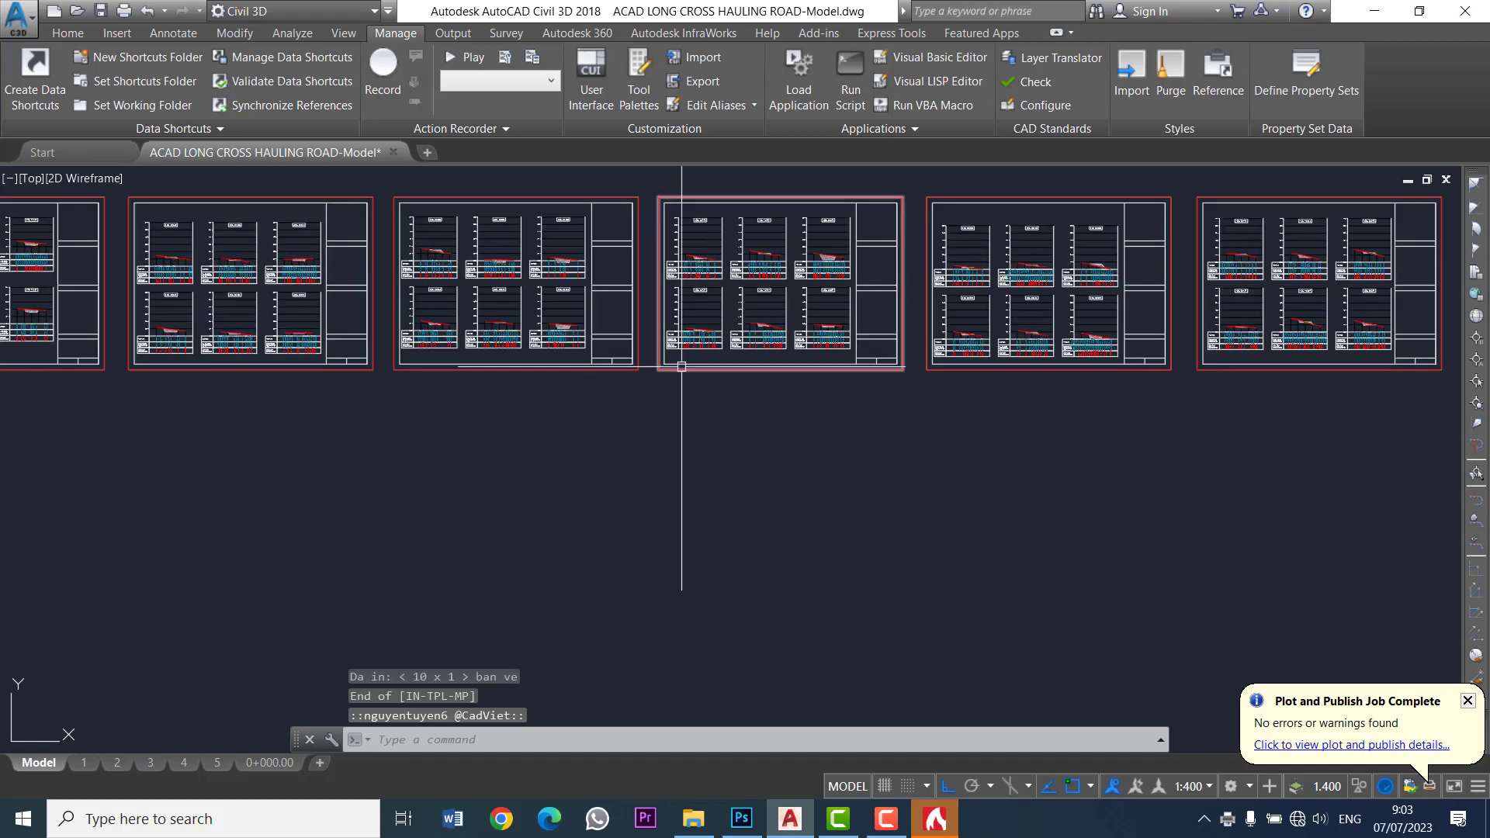
middle_click_drag(708, 413, 841, 413)
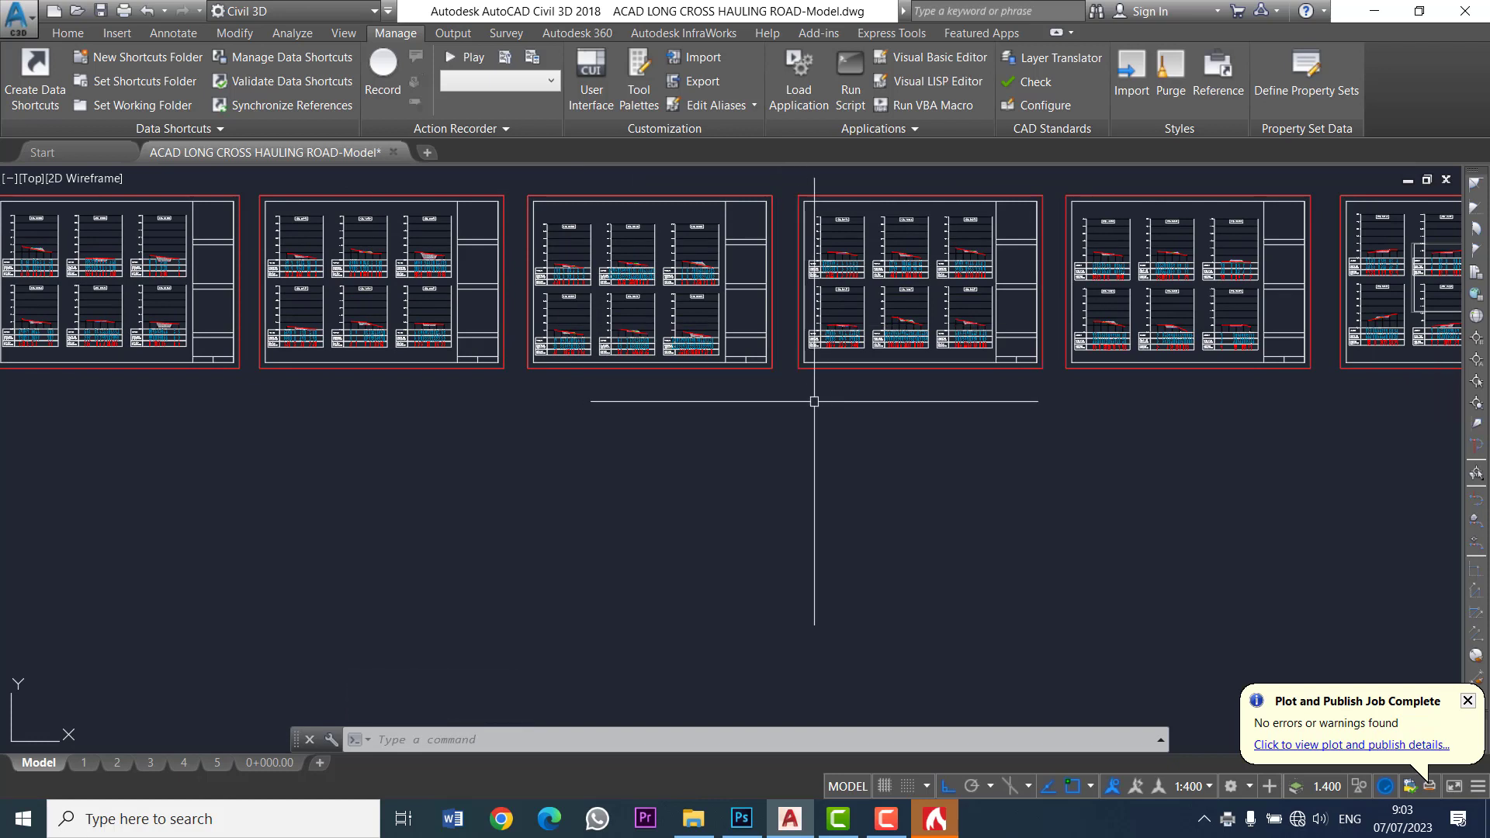
left_click(935, 814)
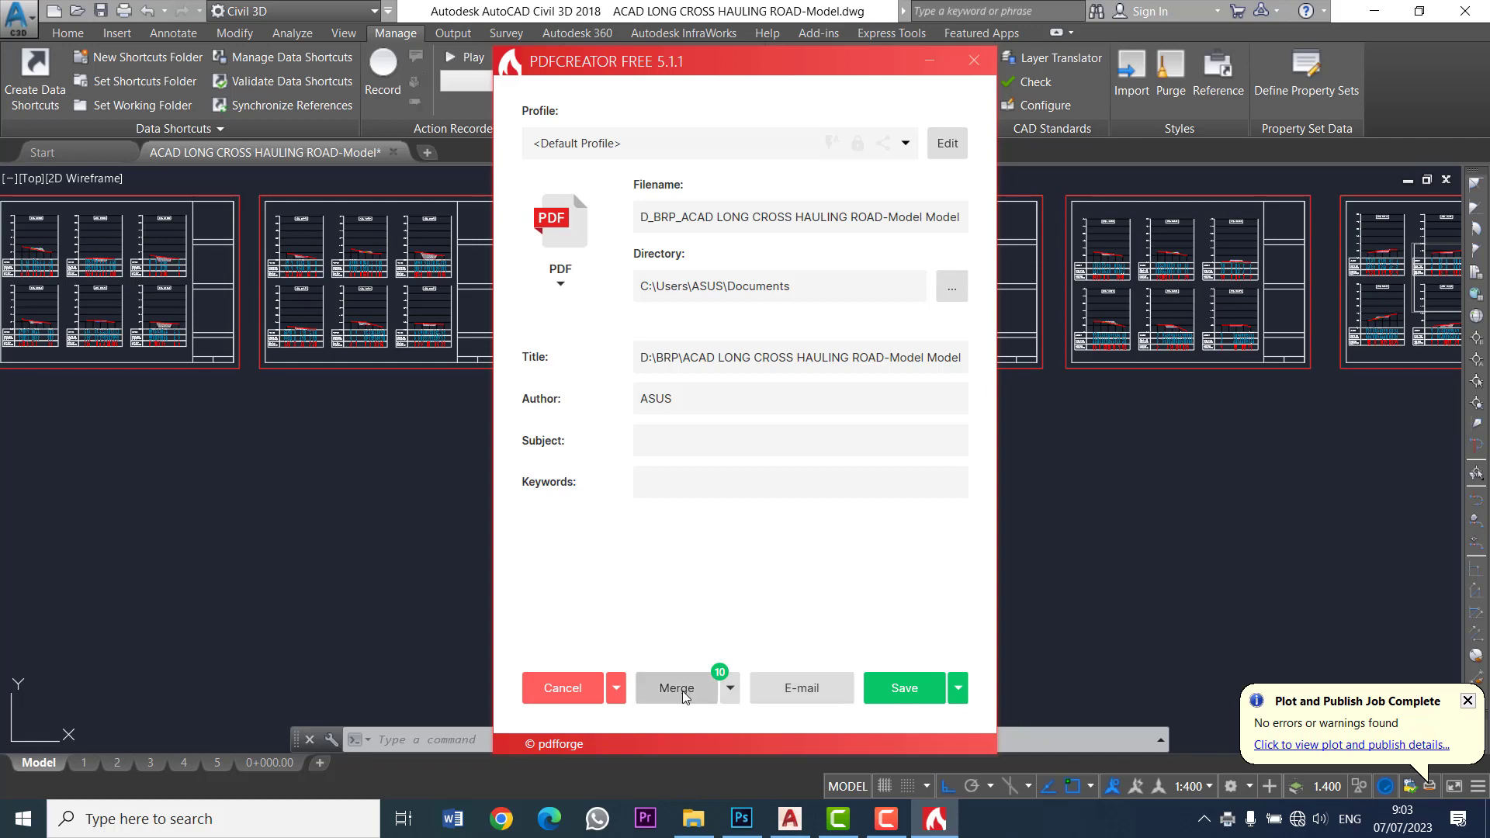
Step: Merge all print jobs into one 10-page job and continue to saving
left_click(682, 691)
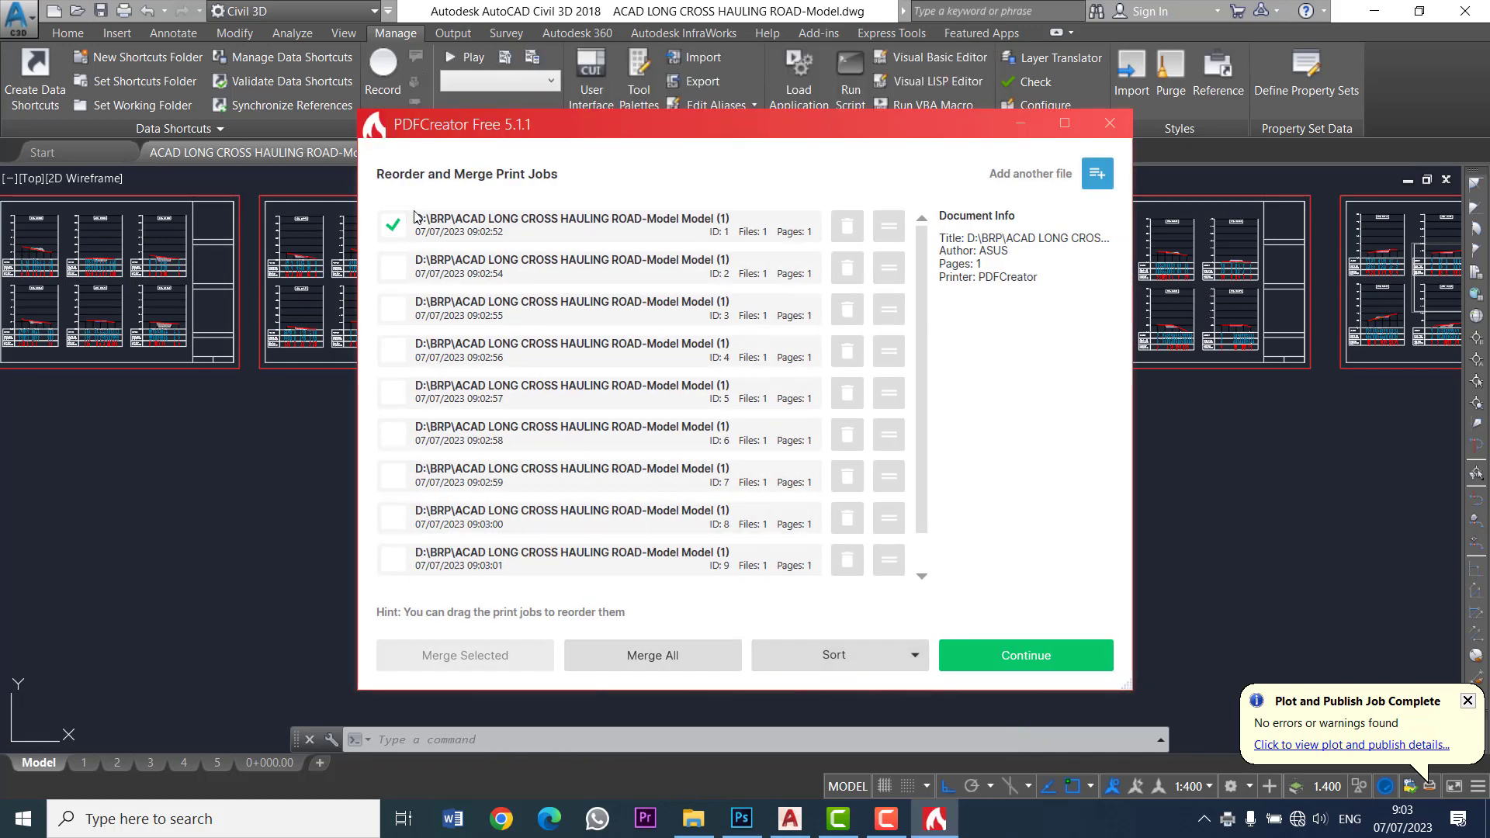
left_click(654, 657)
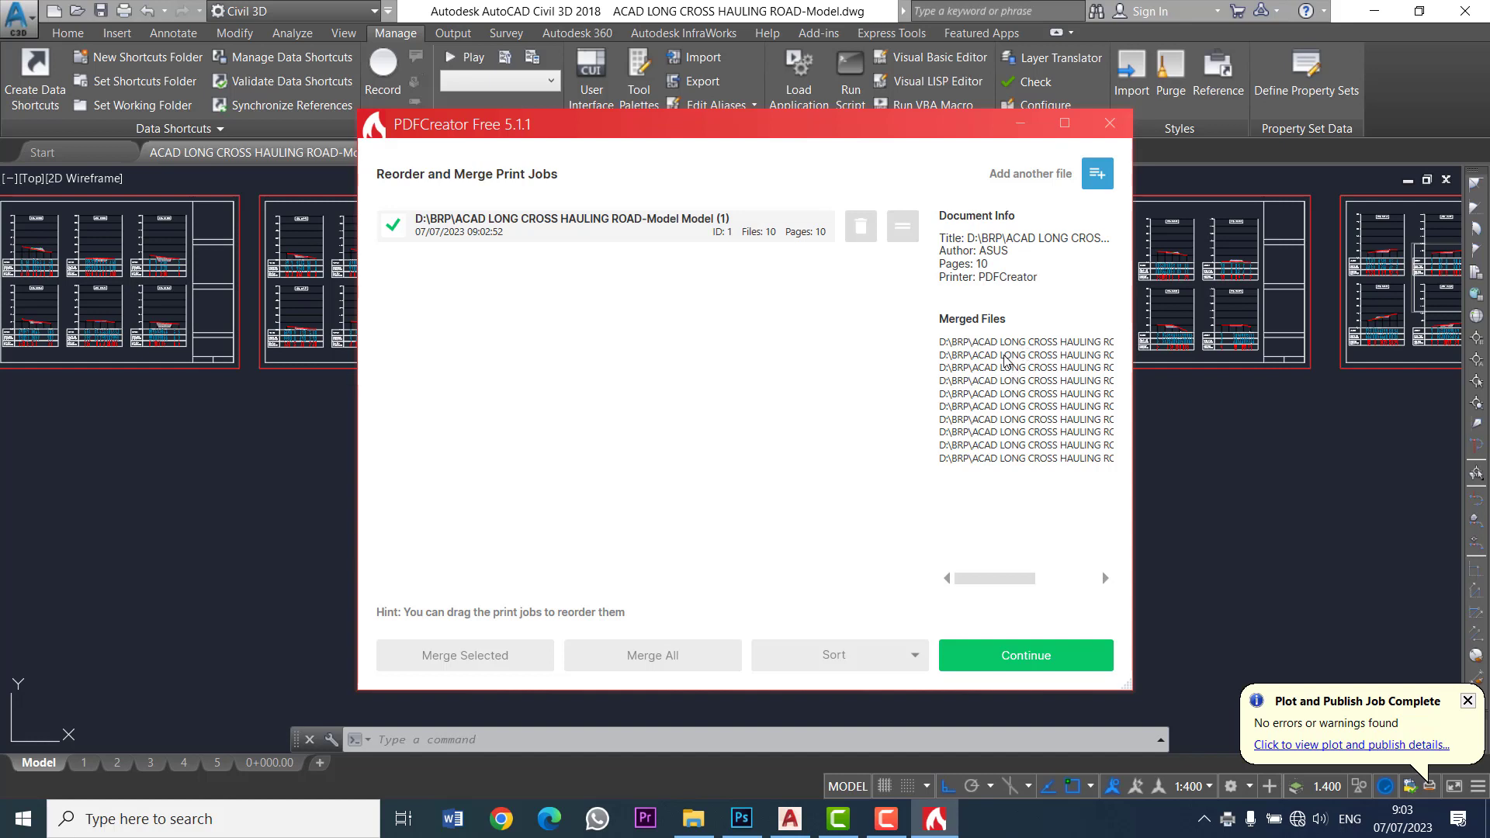
left_click(1018, 656)
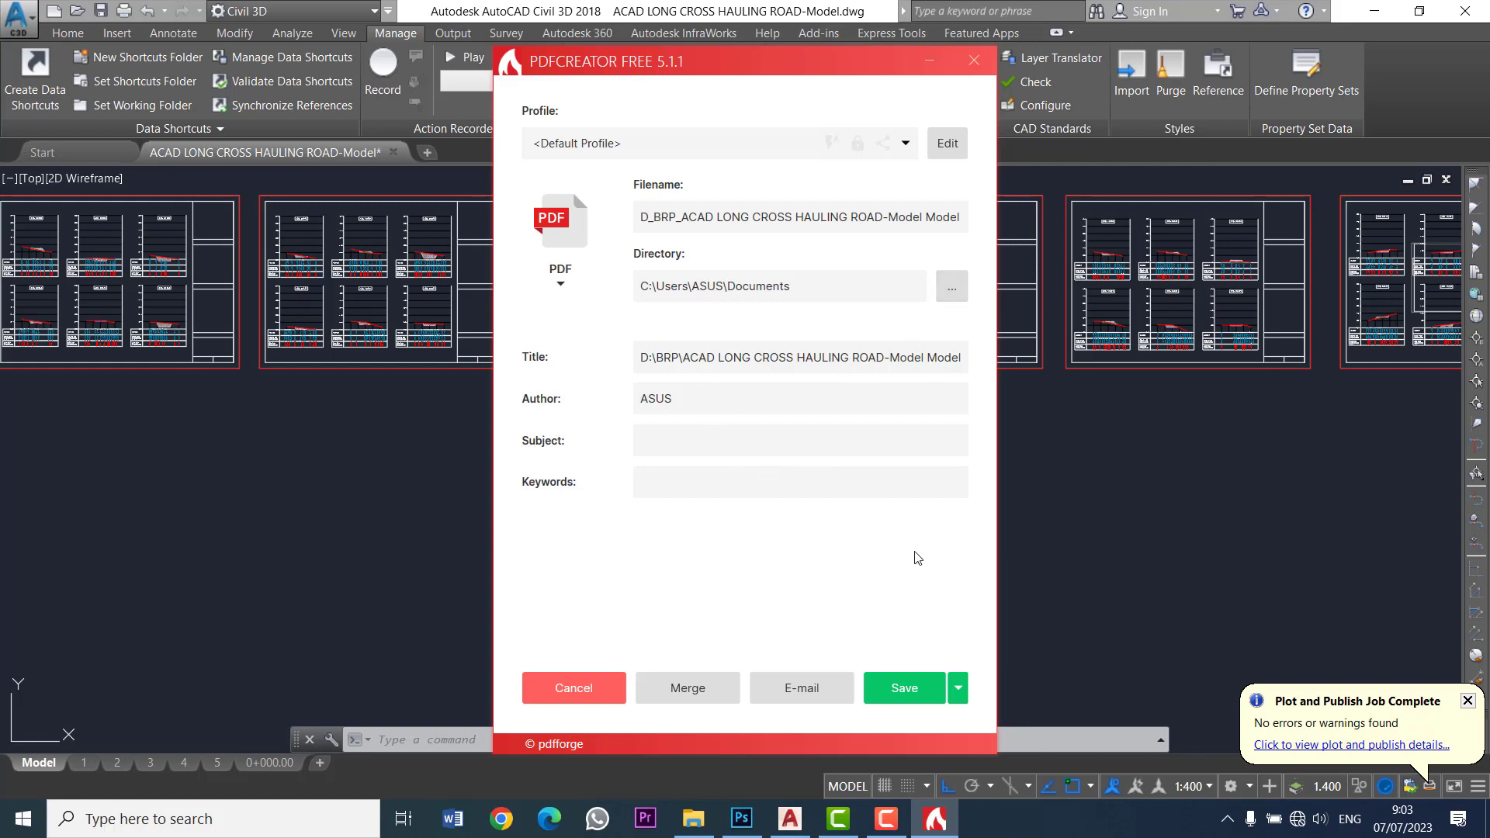
Step: Save the merged PDF to Documents and dismiss the PDF Architect and Quick Actions panels
left_click(917, 704)
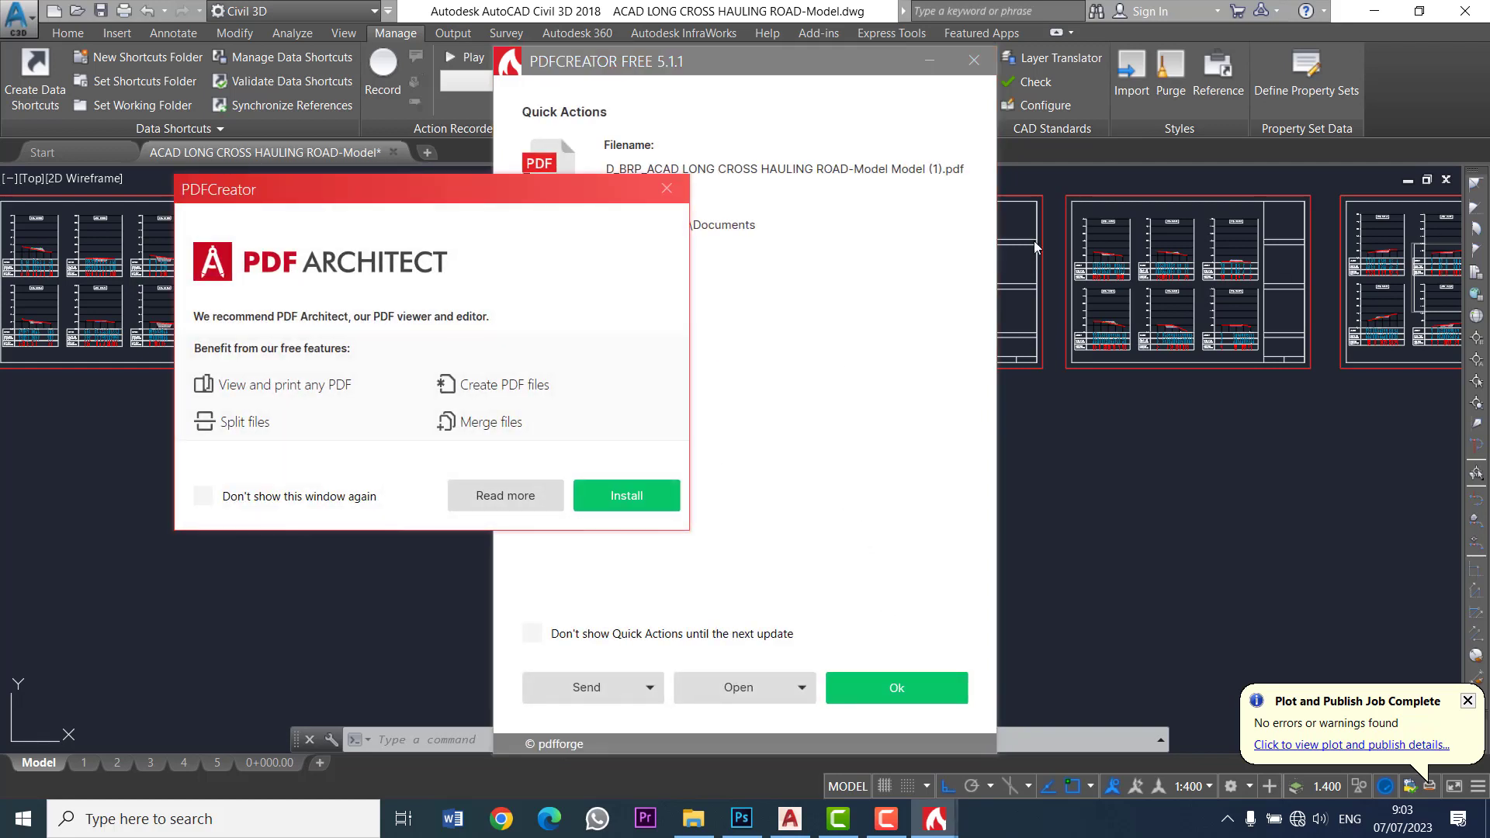
left_click(679, 199)
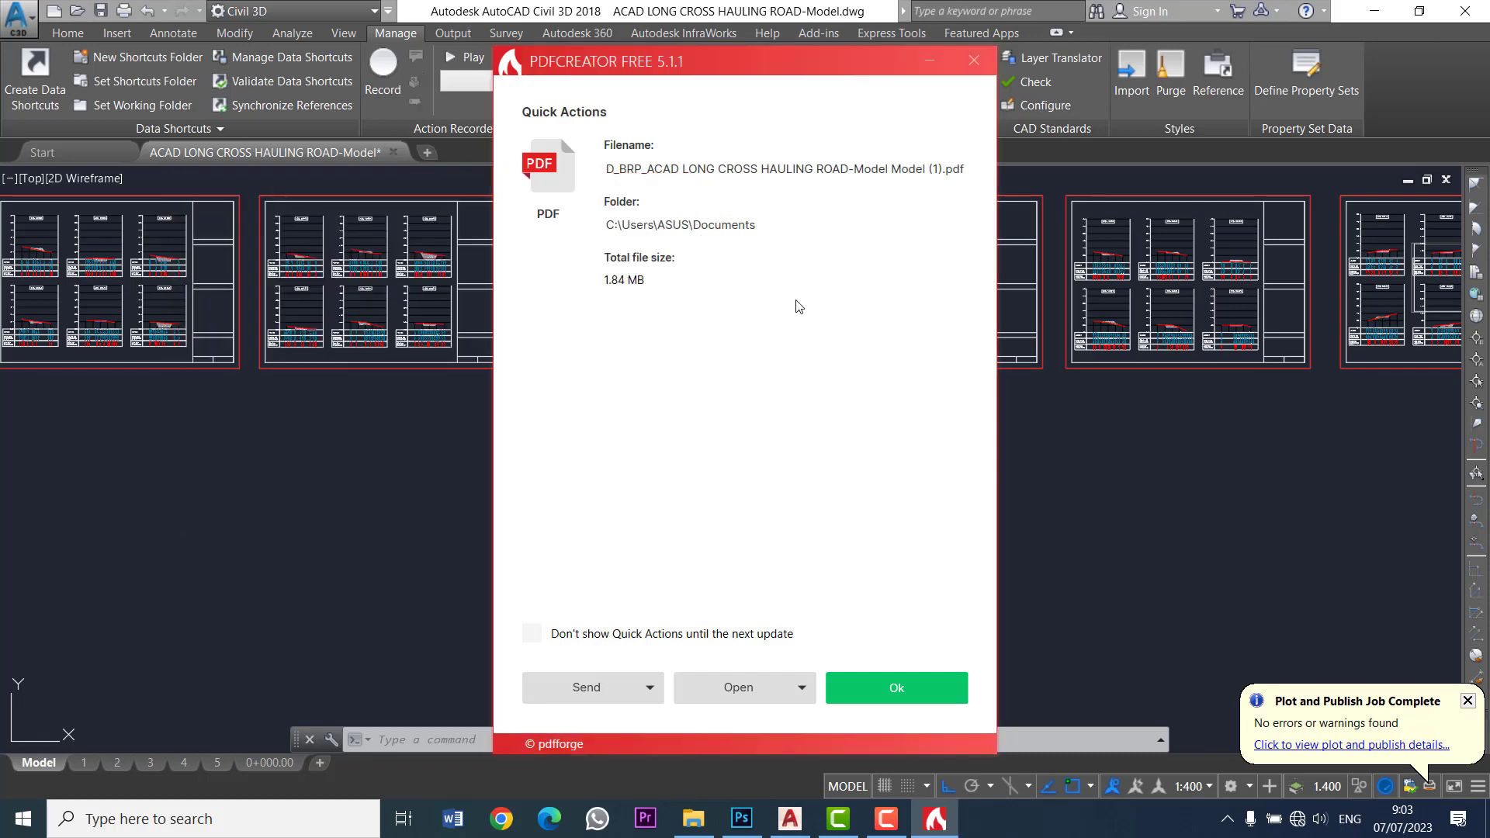
left_click(929, 681)
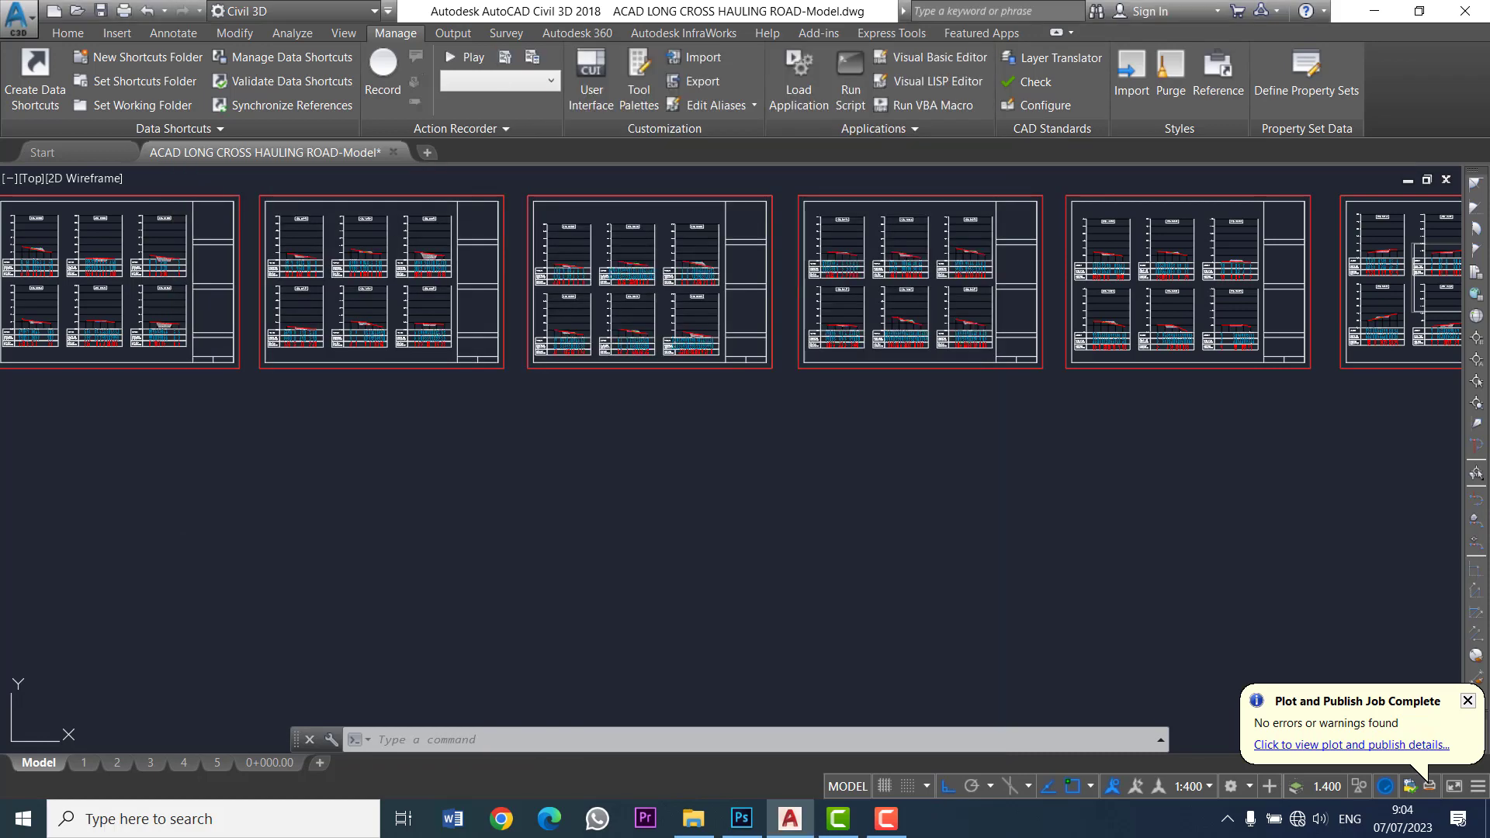
Step: Find the D_BRP_ACAD merged PDF in Documents and open it in Nitro Pro 8
left_click(693, 818)
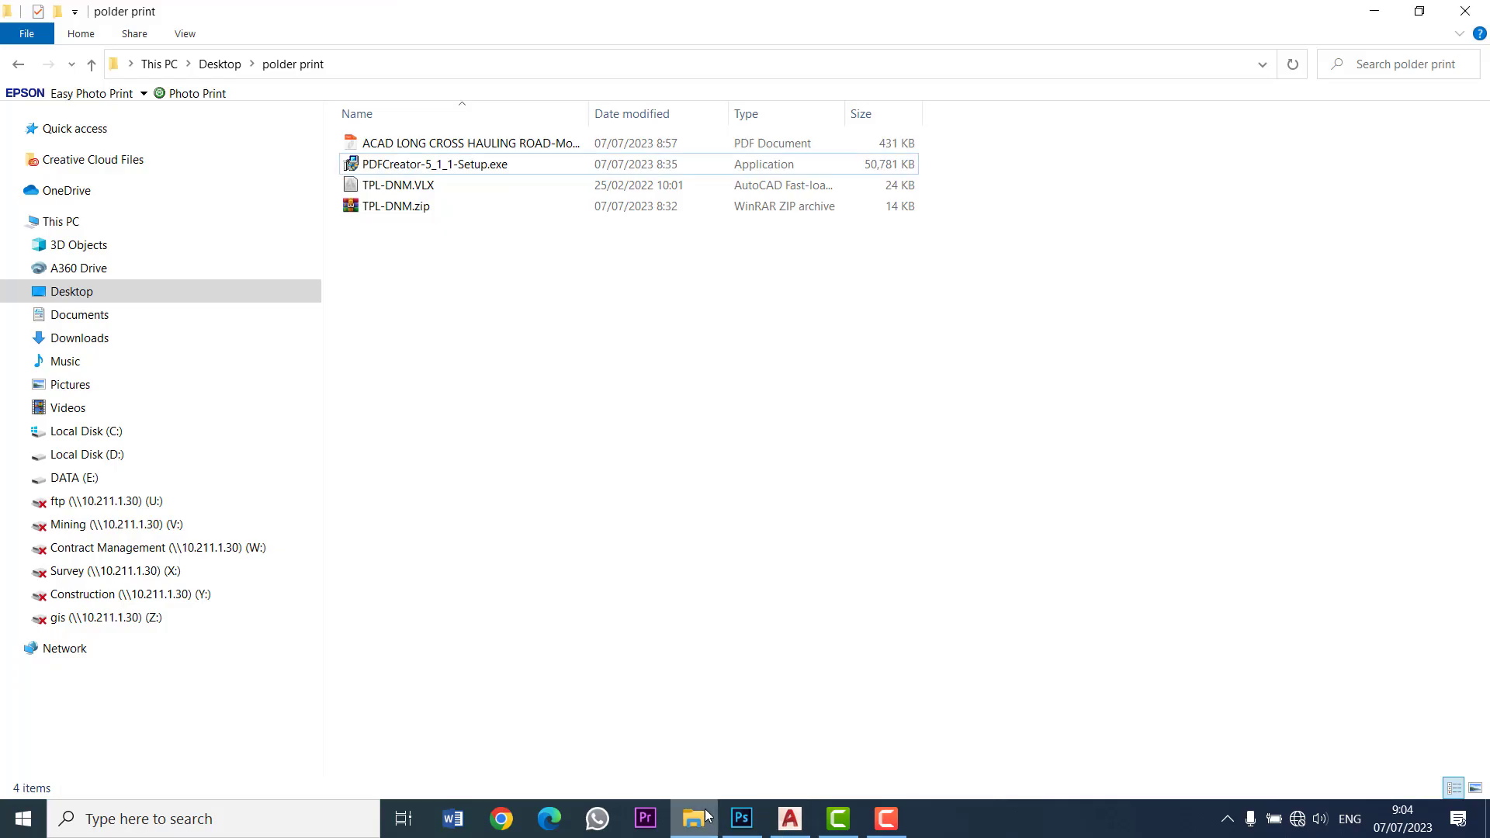
left_click(80, 322)
scroll(800, 481, "down", 3)
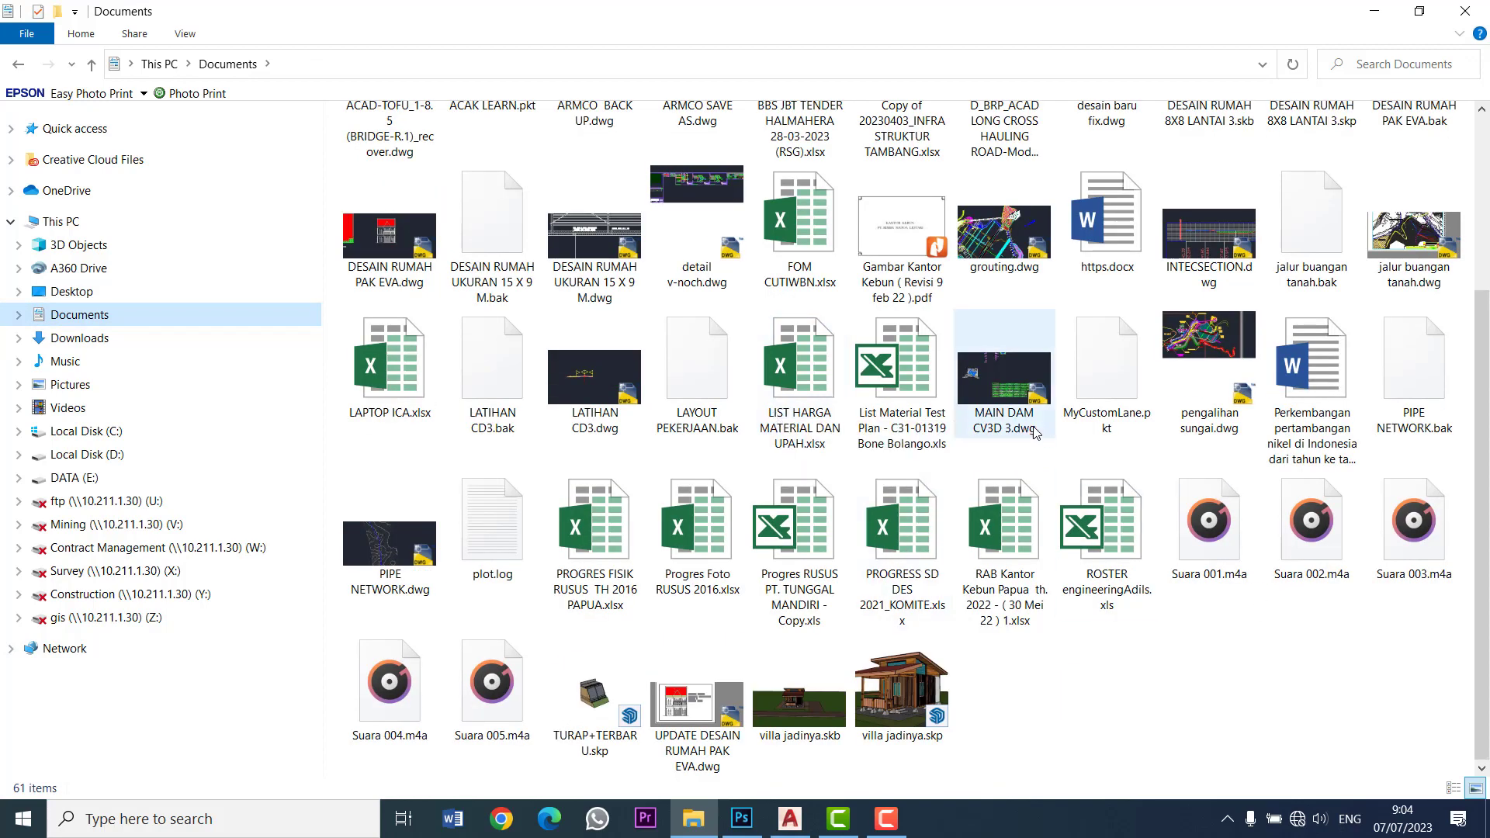
scroll(1113, 407, "up", 3)
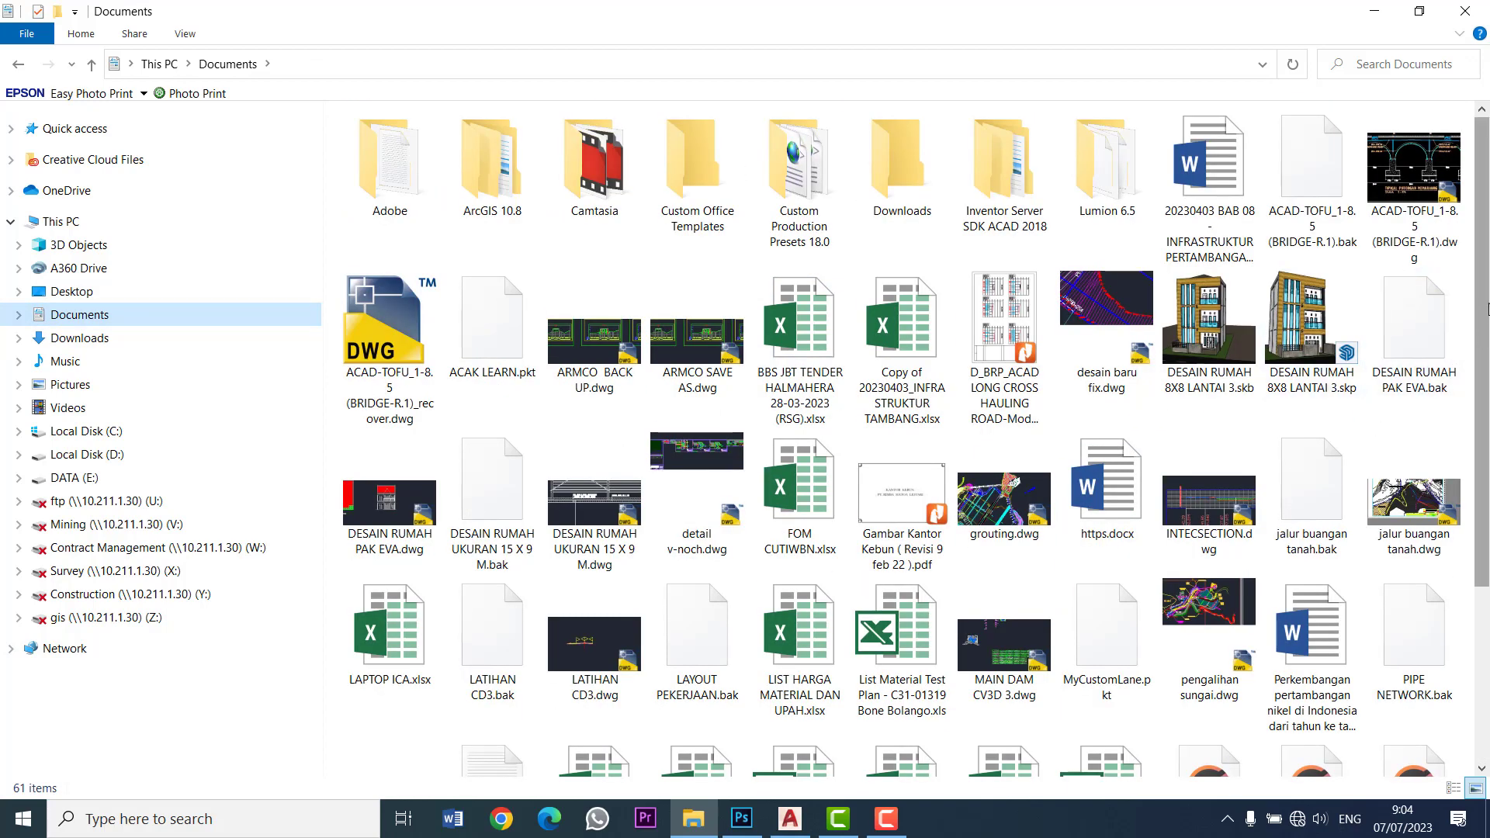
scroll(1482, 372, "down", 2)
mouse_move(1485, 397)
left_mouse_down()
mouse_move(1477, 274)
mouse_move(1458, 559)
left_mouse_up()
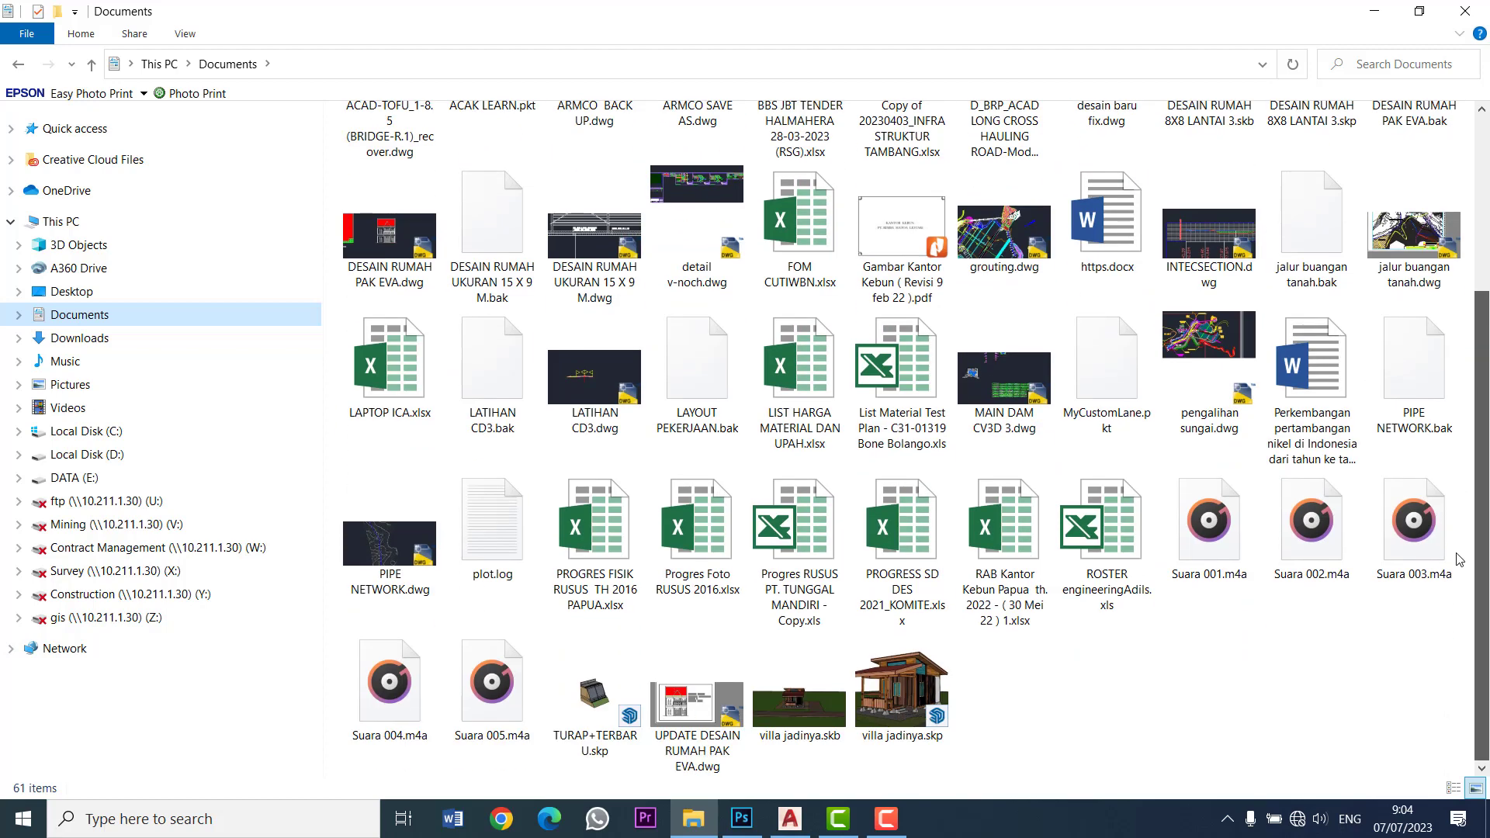
left_click_drag(1481, 473, 1485, 299)
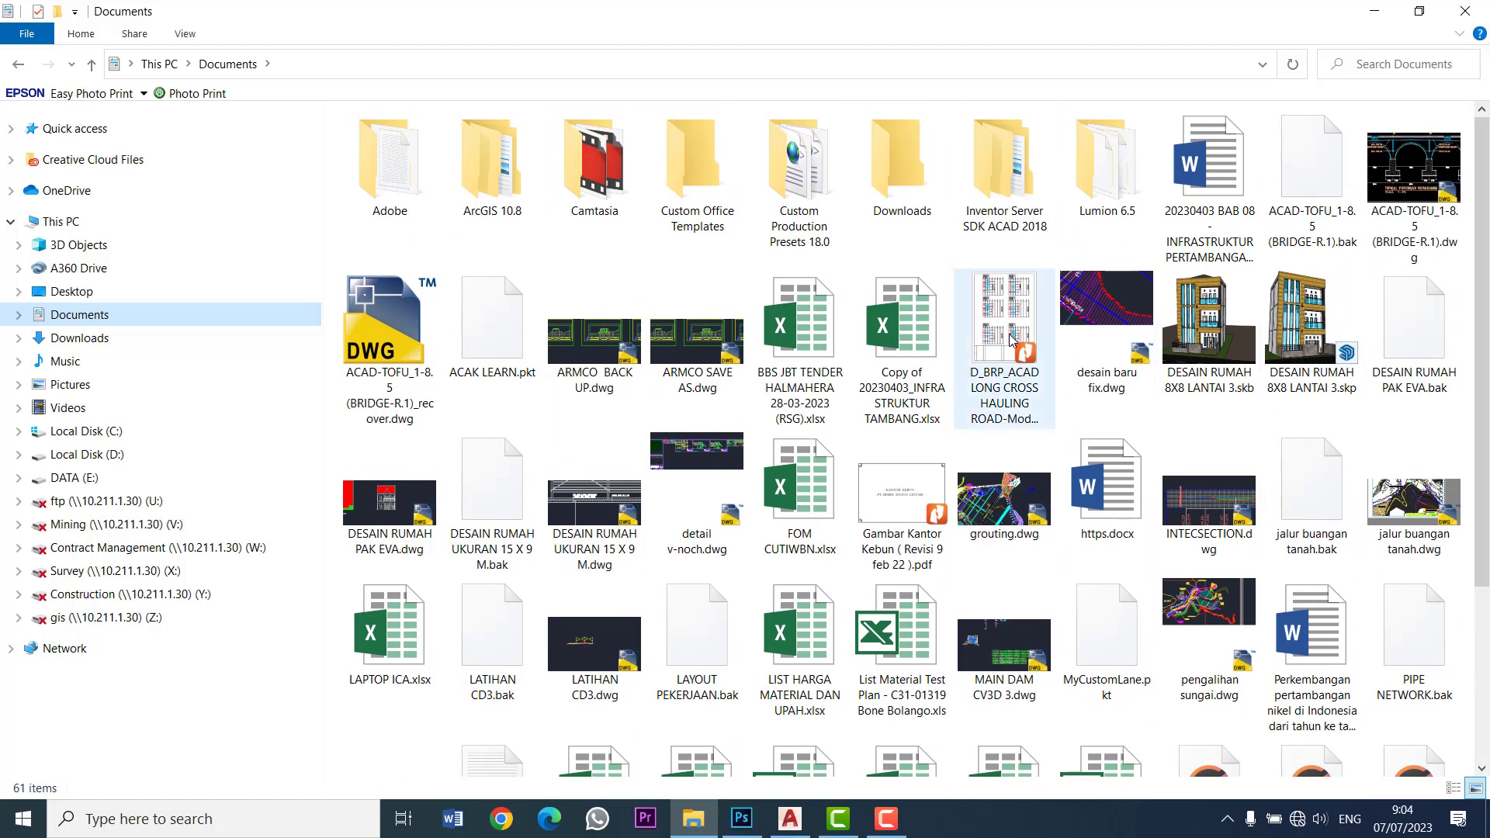
left_click(1011, 339)
right_click(1011, 339)
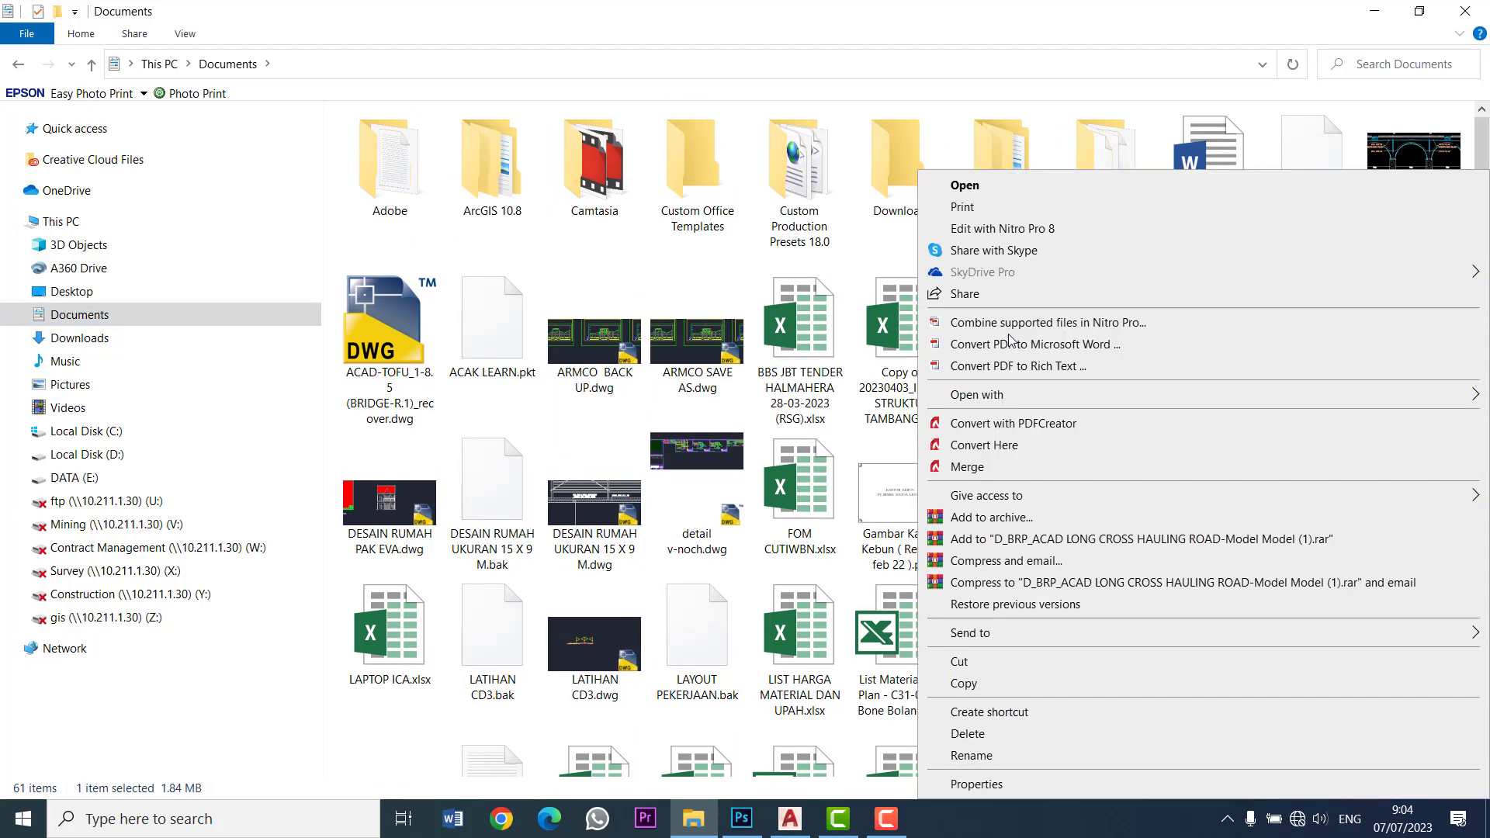
left_click(1010, 193)
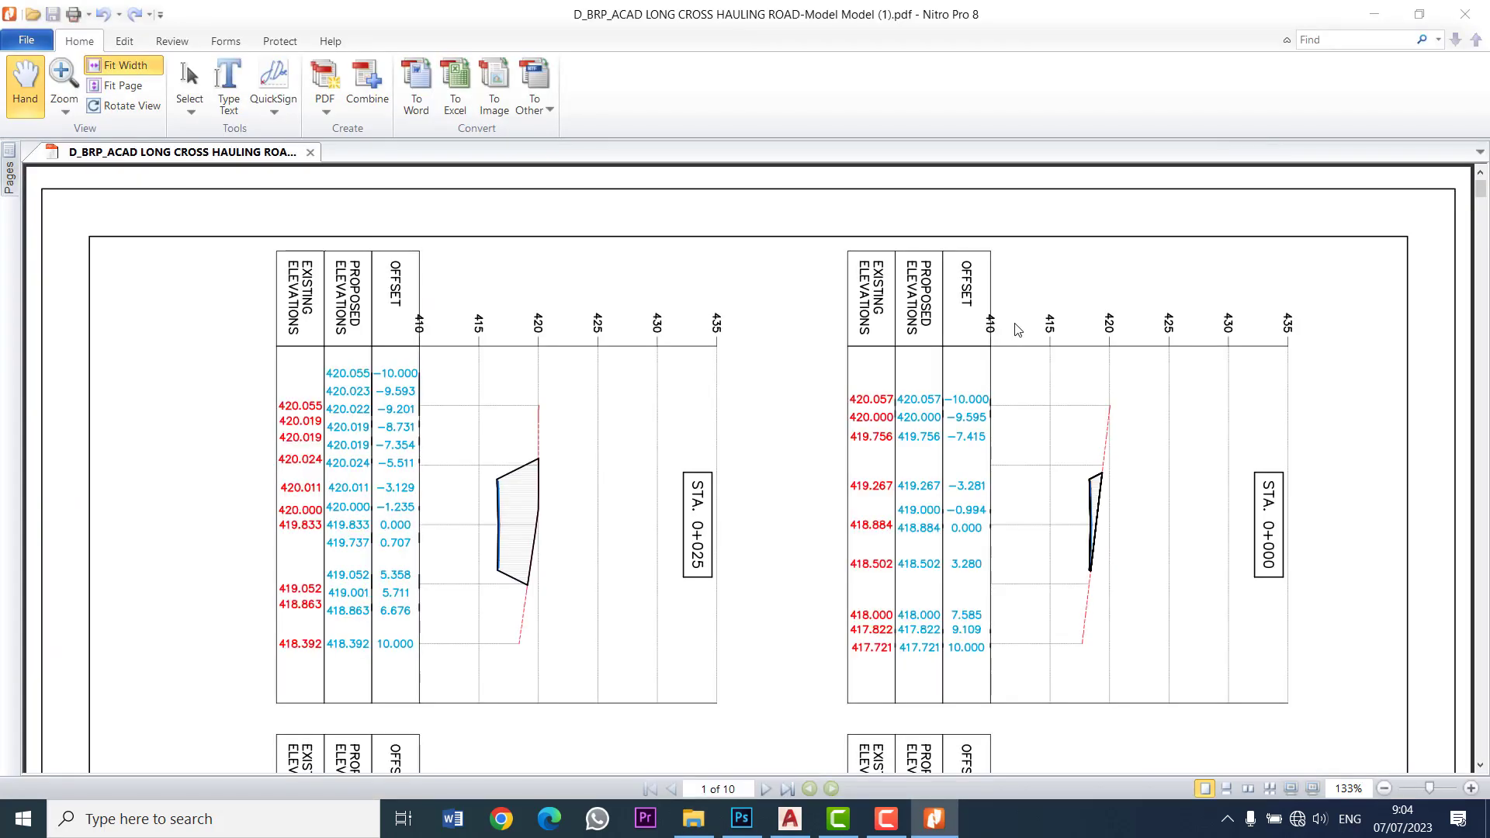
Step: Rotate the page view so the cross-section charts read upright
scroll(566, 359, "down", 2)
scroll(578, 371, "down", 3)
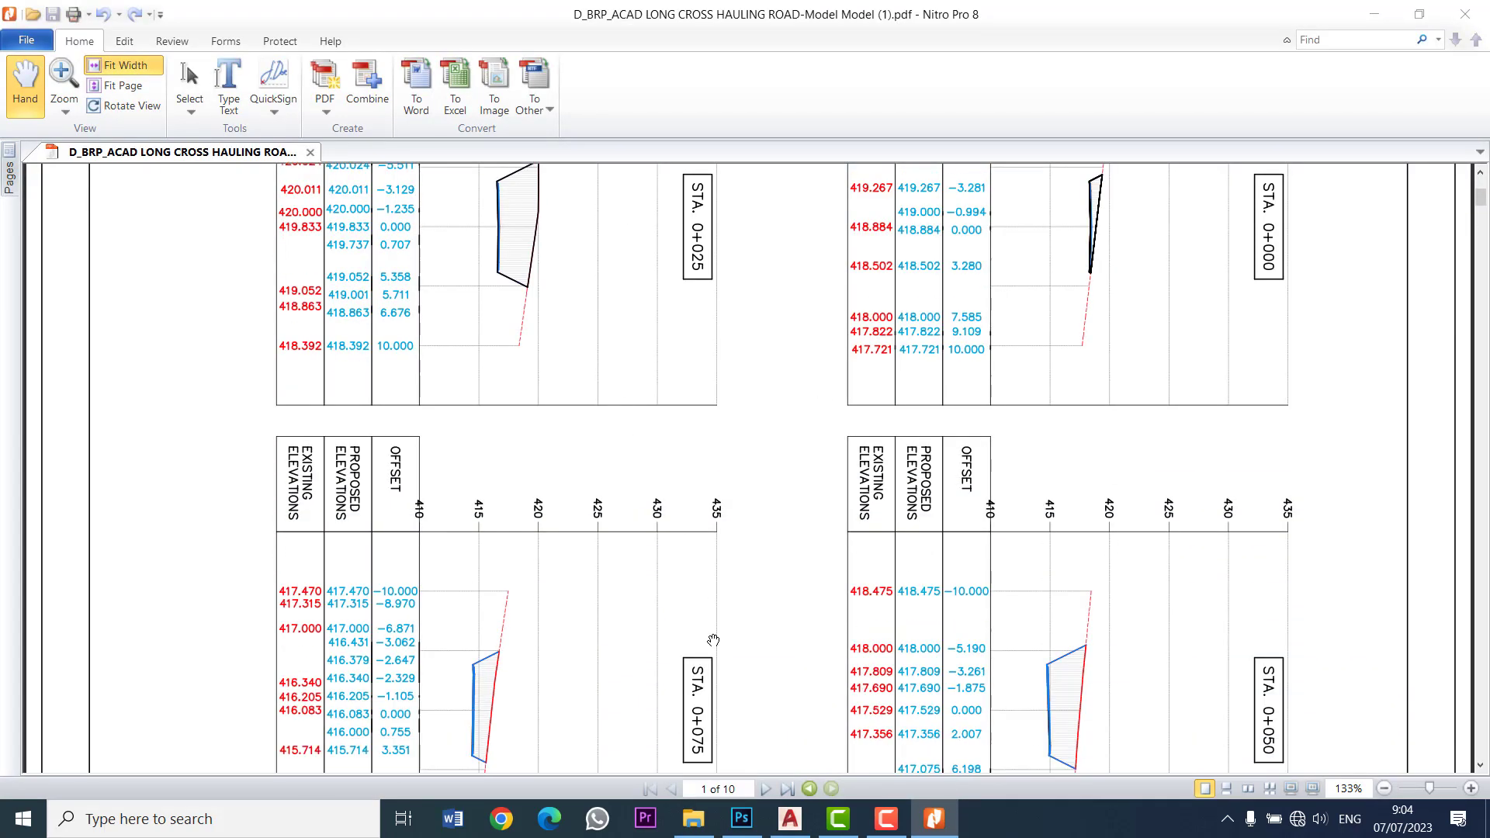
scroll(482, 293, "up", 1)
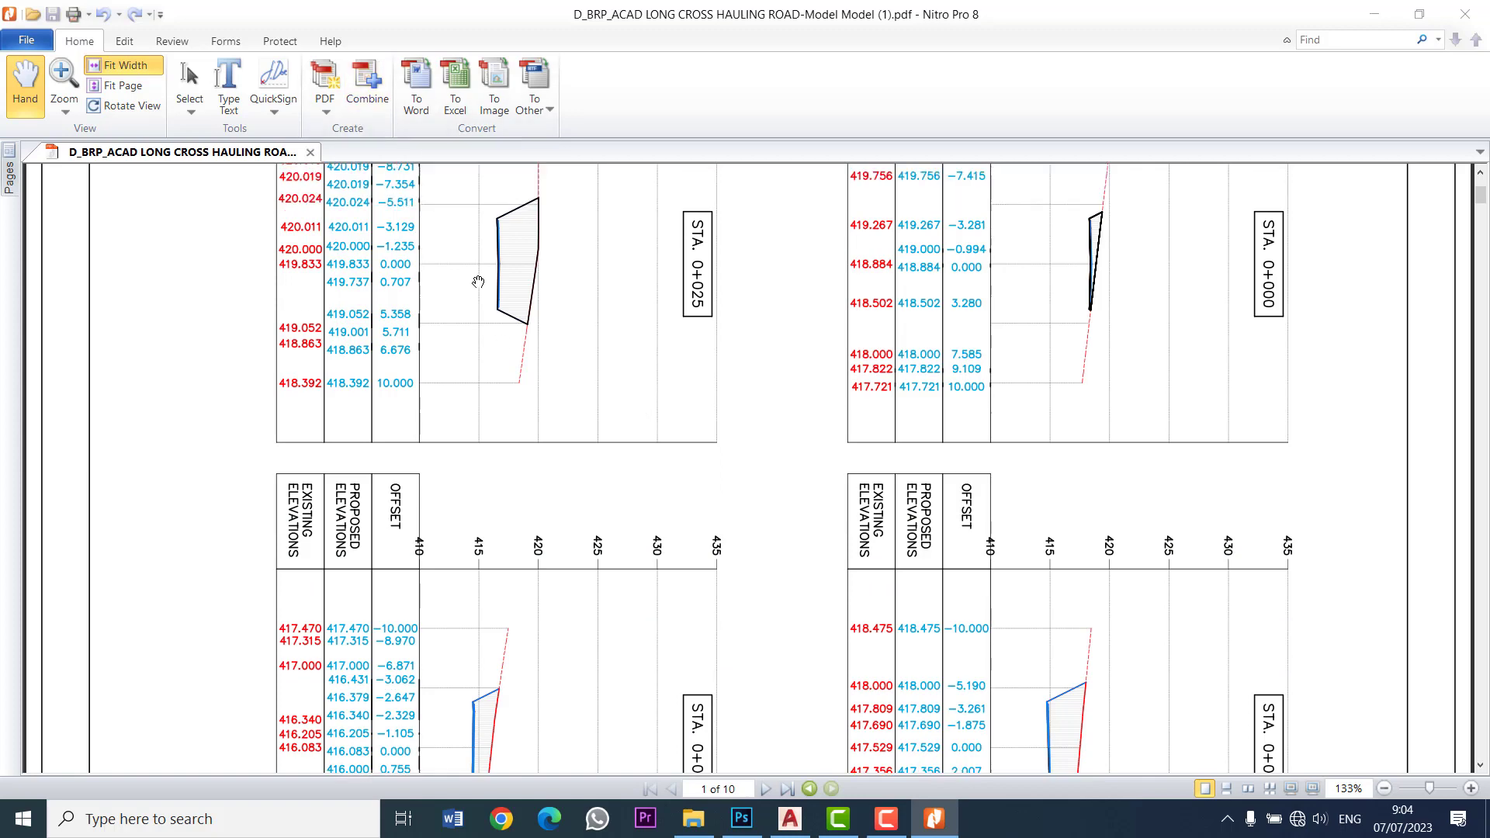
scroll(392, 221, "up", 4)
left_click(134, 106)
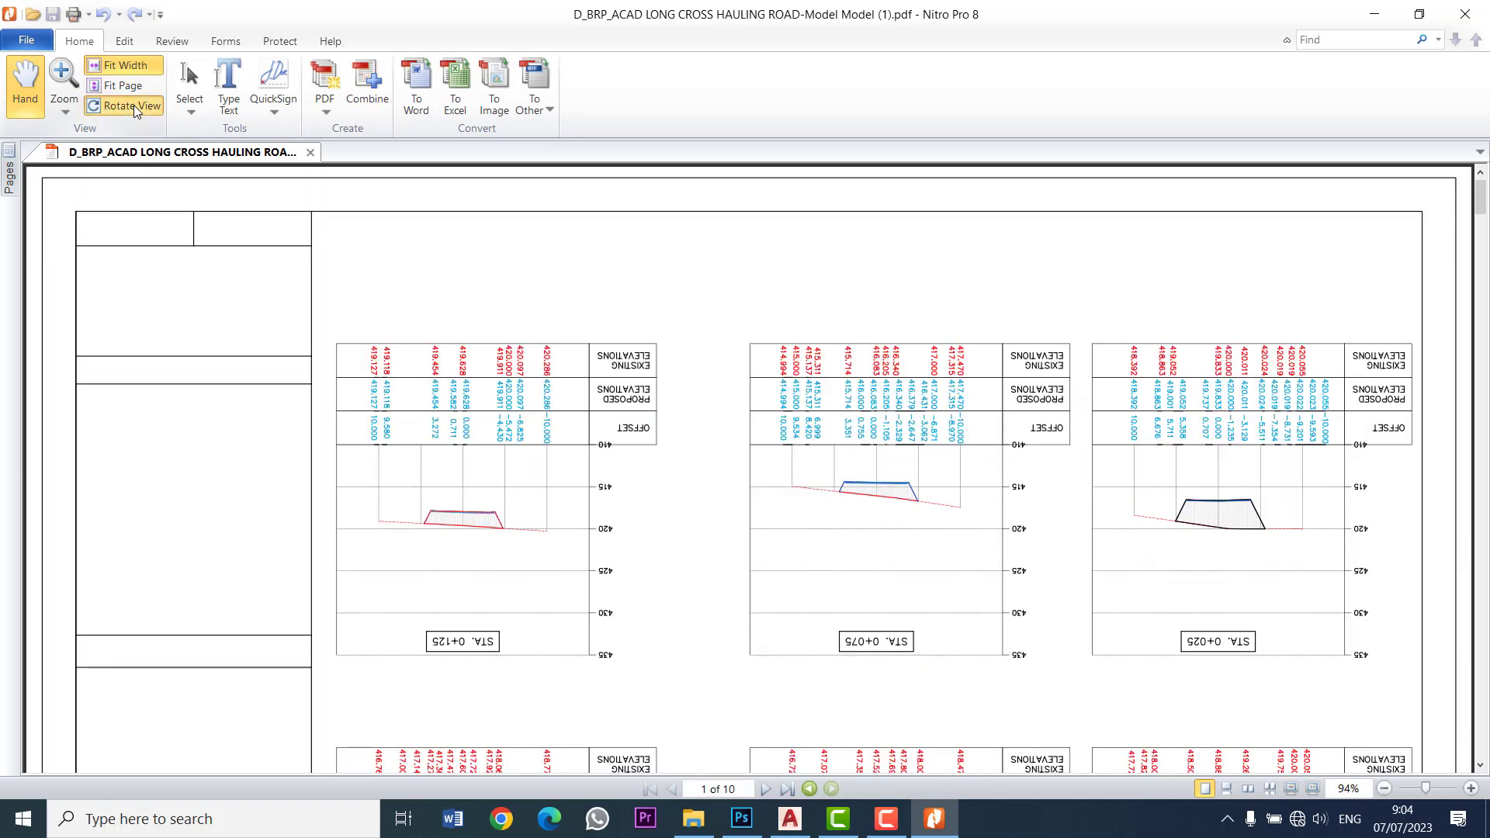
left_click(133, 106)
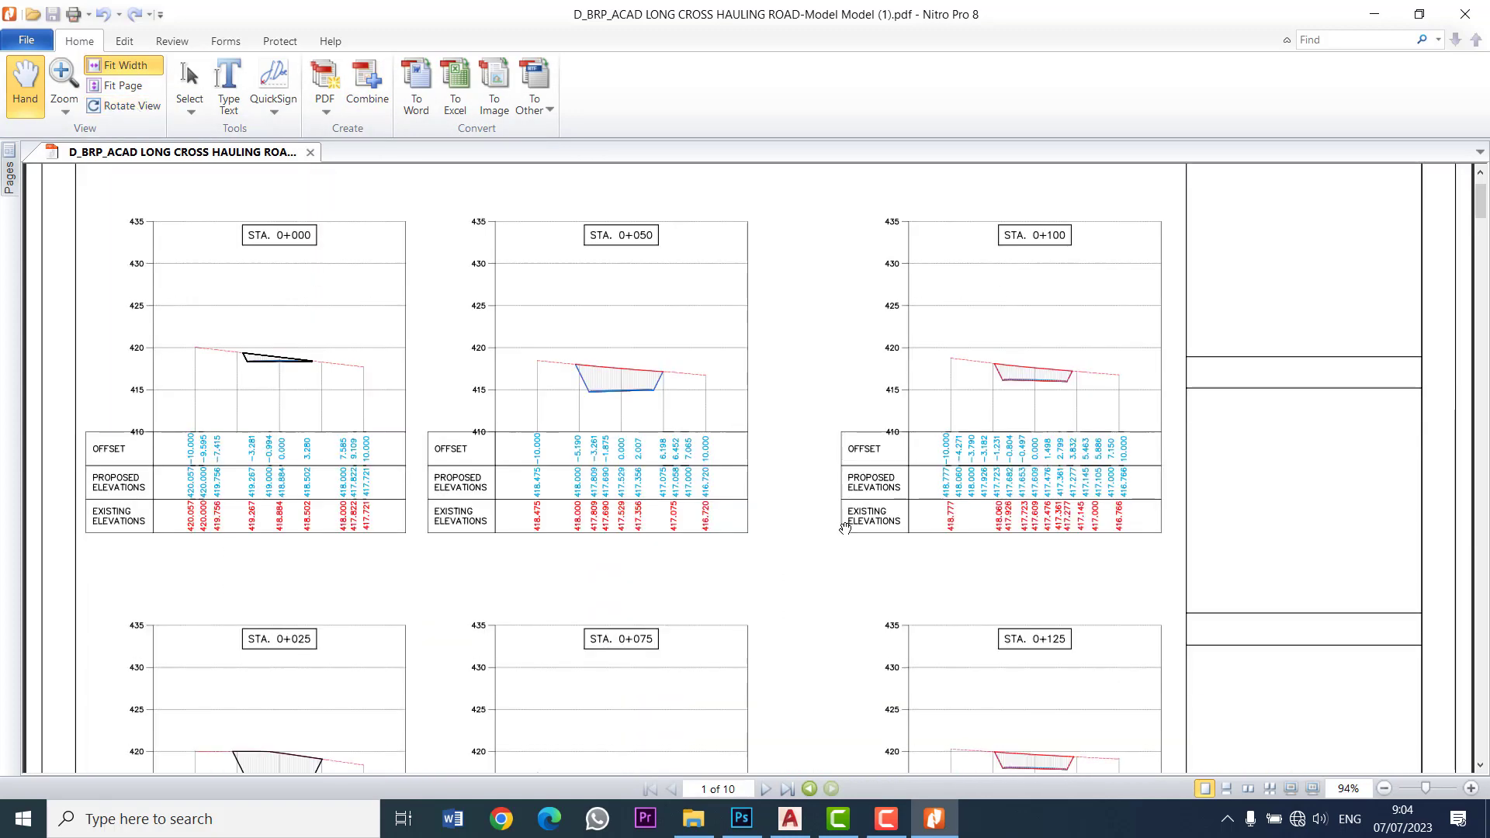
scroll(547, 466, "down", 1)
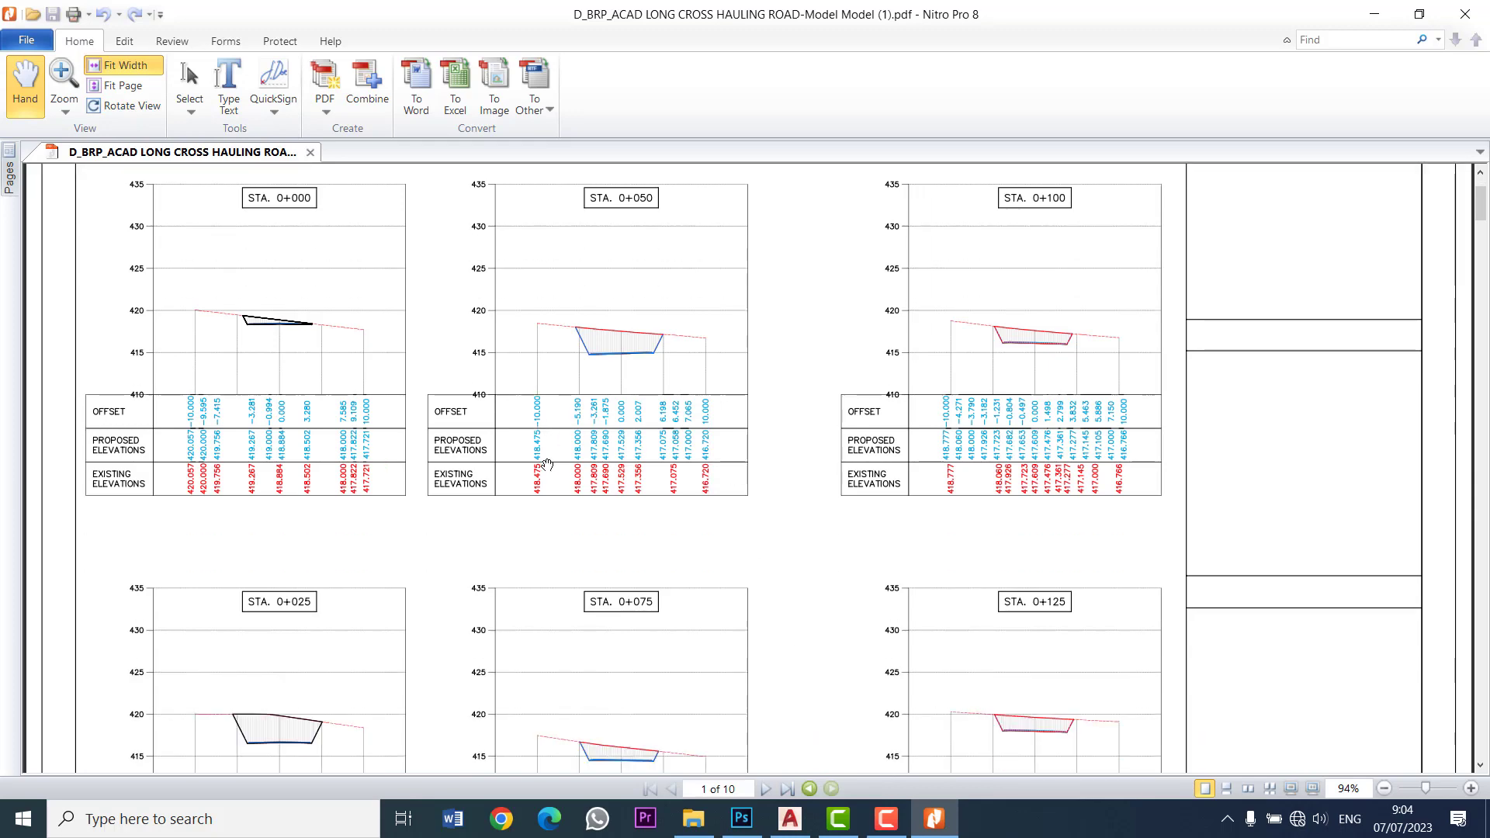
Step: Page forward through the merged PDF toward page 9
left_click(766, 791)
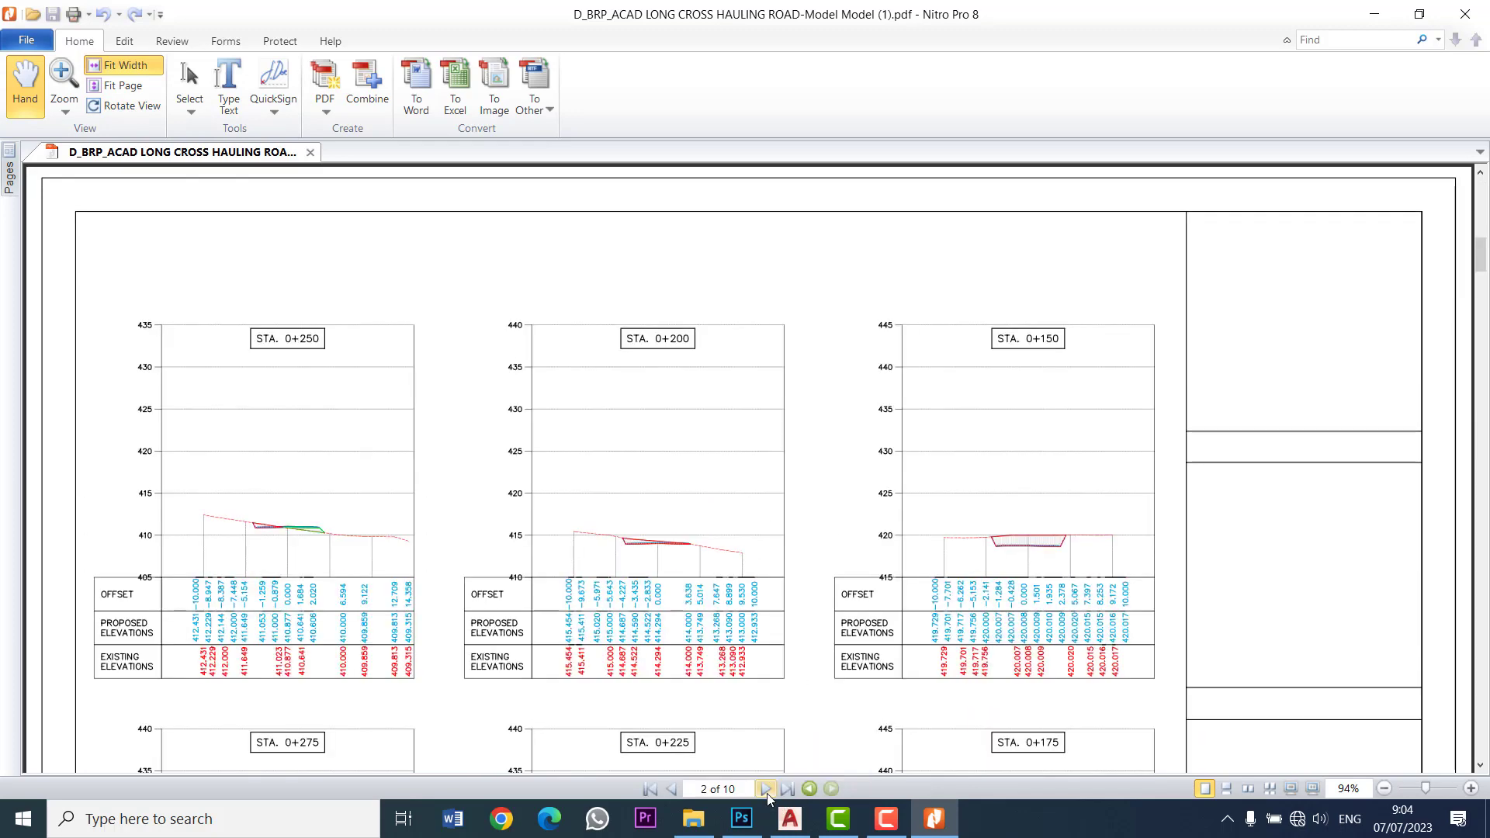
left_click(766, 790)
left_click(766, 790)
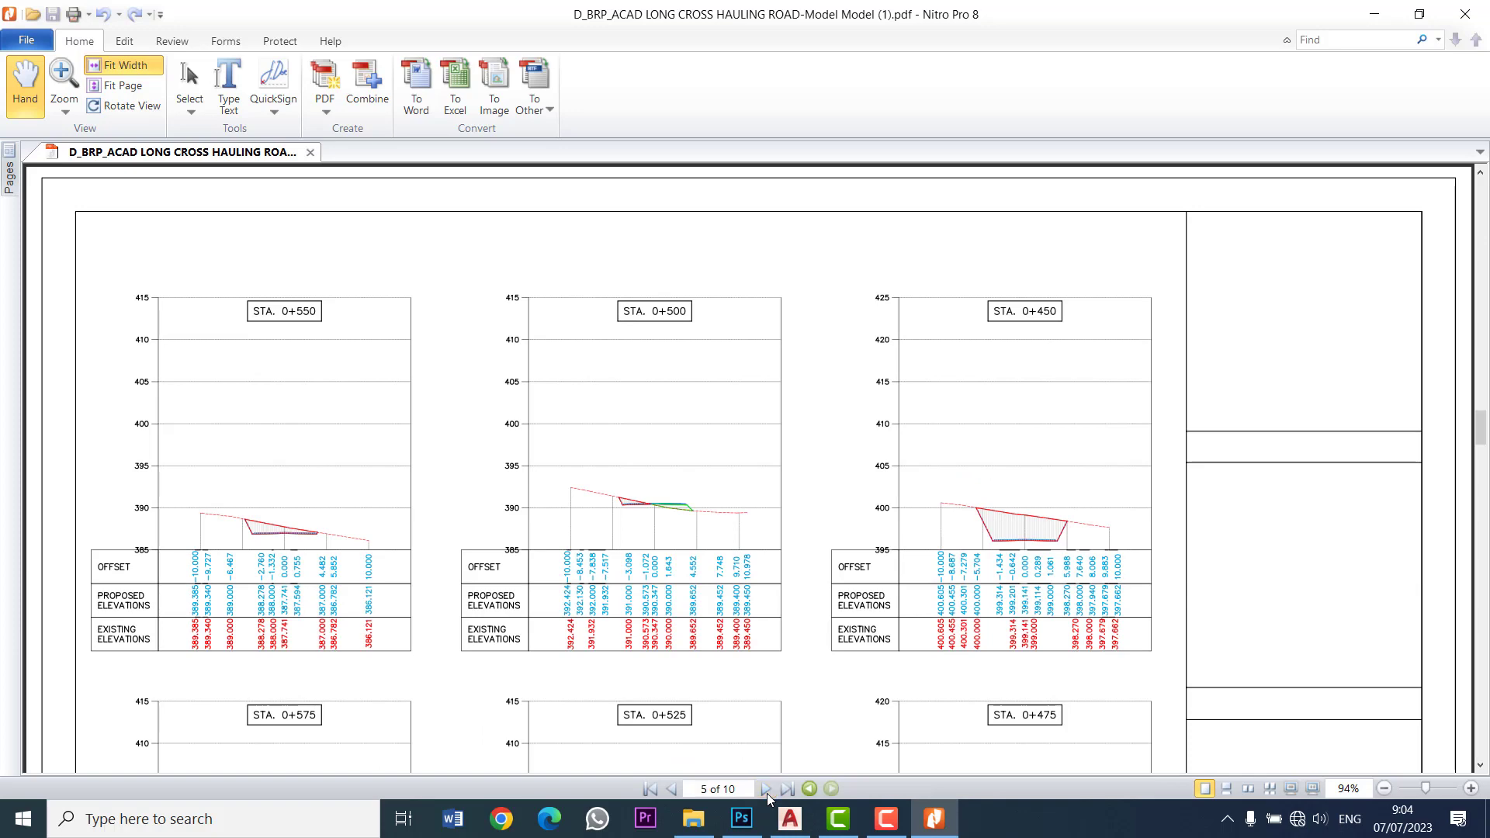
left_click(766, 790)
left_click(766, 790)
left_click(766, 790)
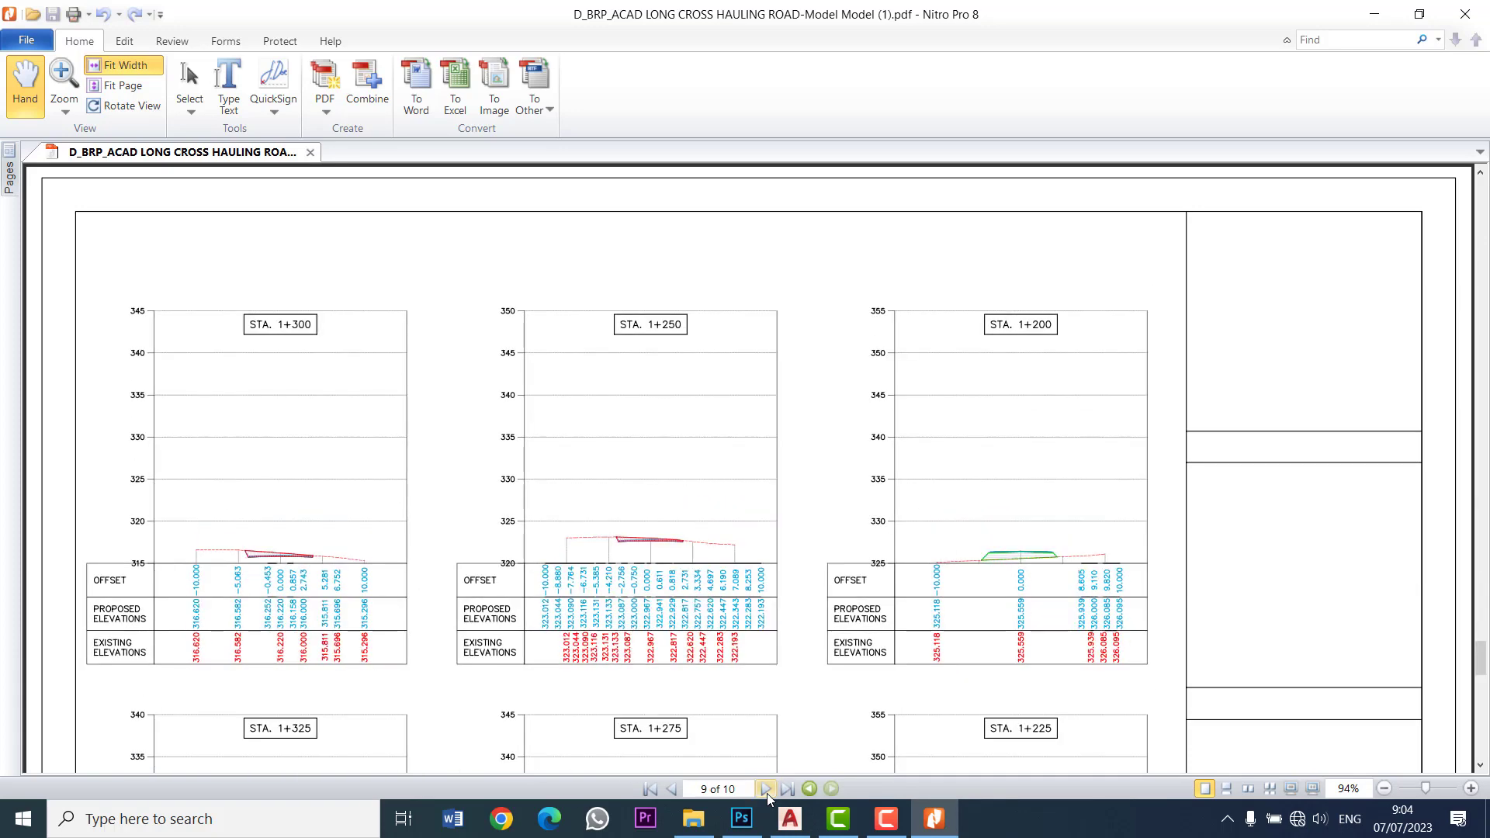
left_click(767, 790)
scroll(872, 536, "down", 4)
scroll(872, 535, "down", 4)
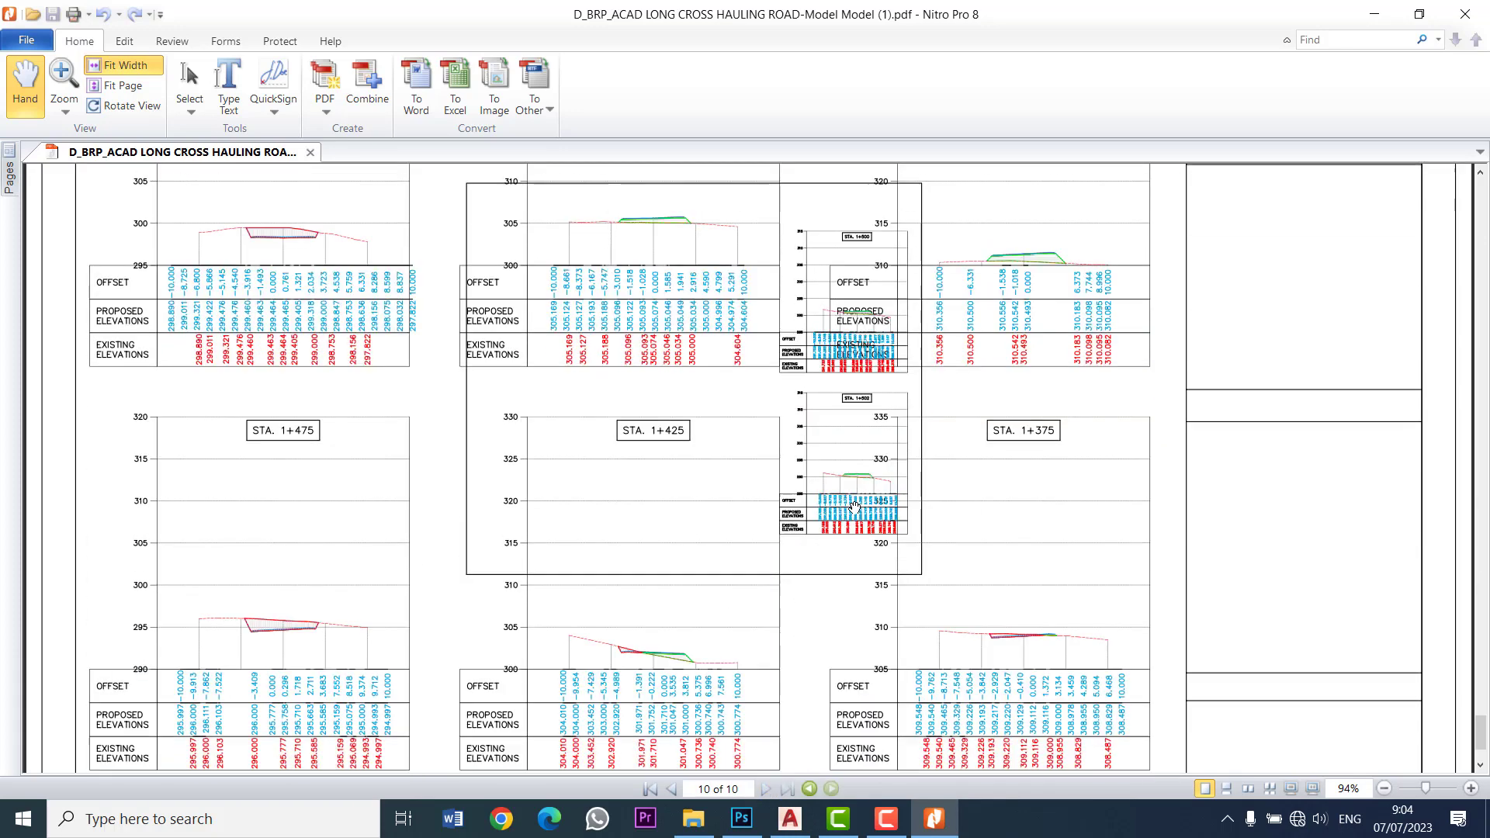
scroll(872, 535, "down", 3)
scroll(872, 535, "up", 3)
scroll(872, 536, "up", 4)
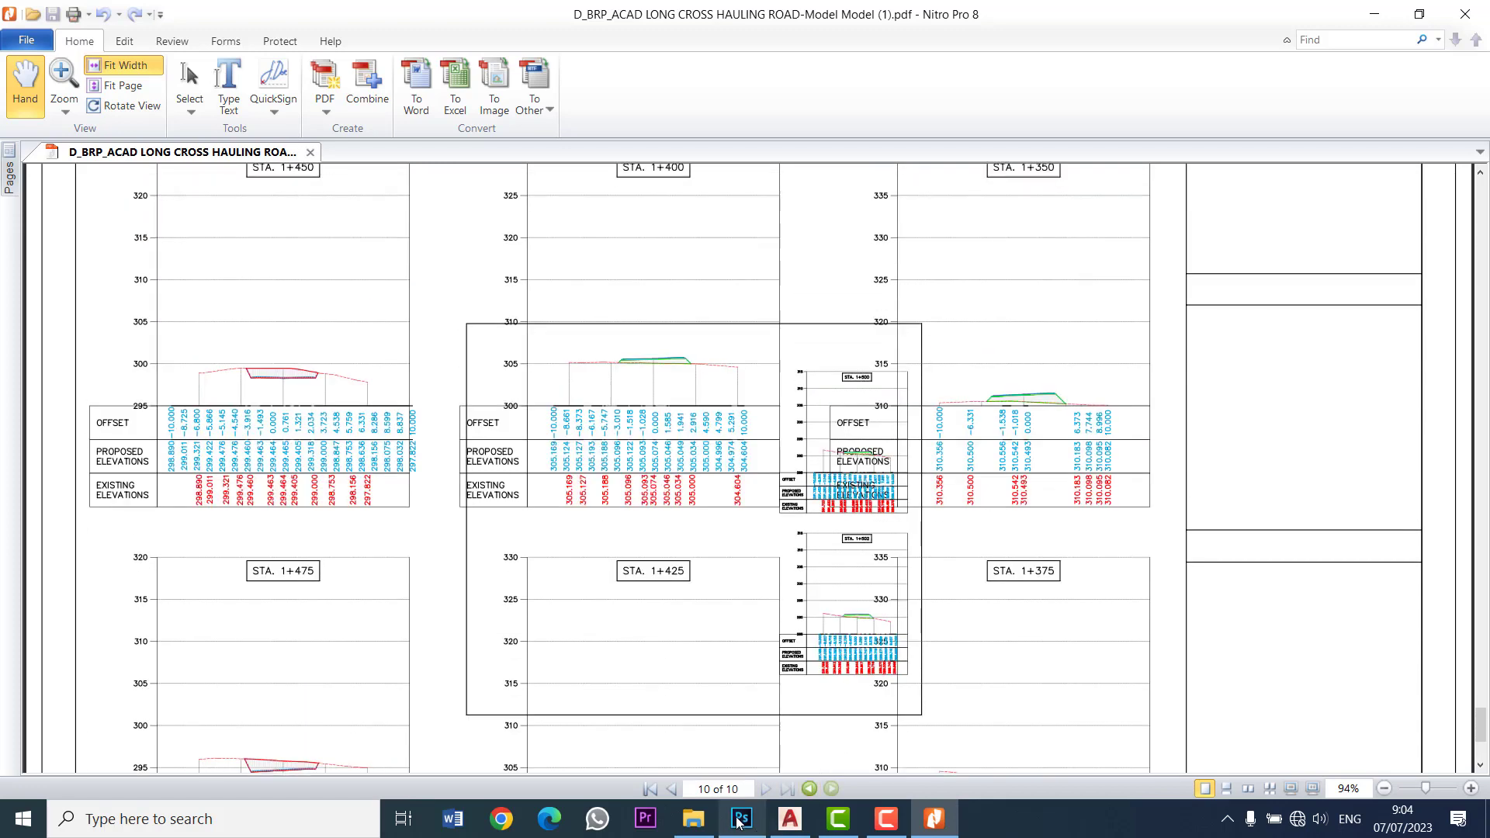
Step: Page back to page 6, showing stations 0+850, 0+800 and 0+750
left_click(666, 790)
scroll(670, 531, "down", 3)
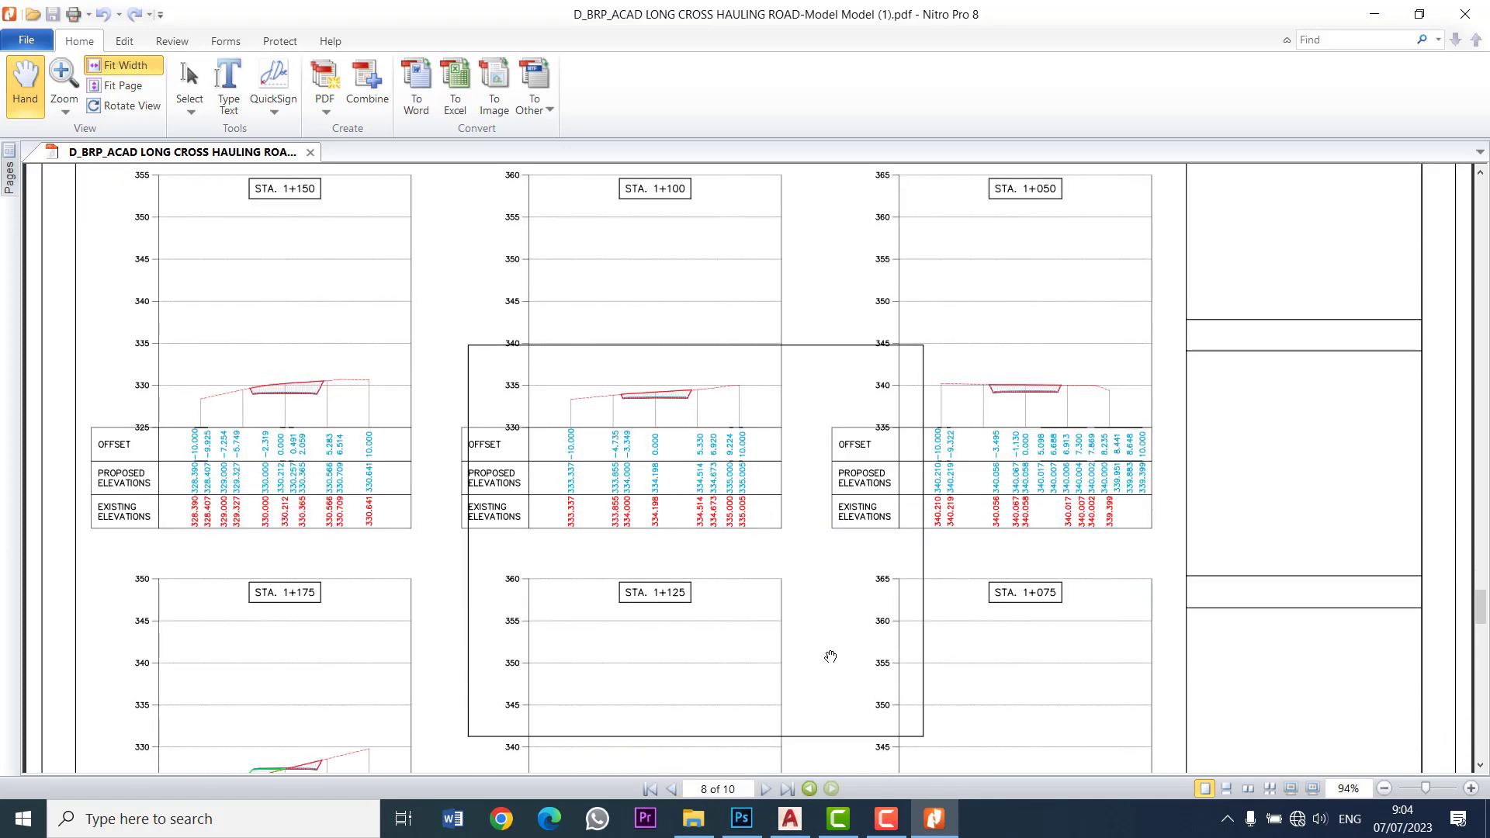
left_click(670, 788)
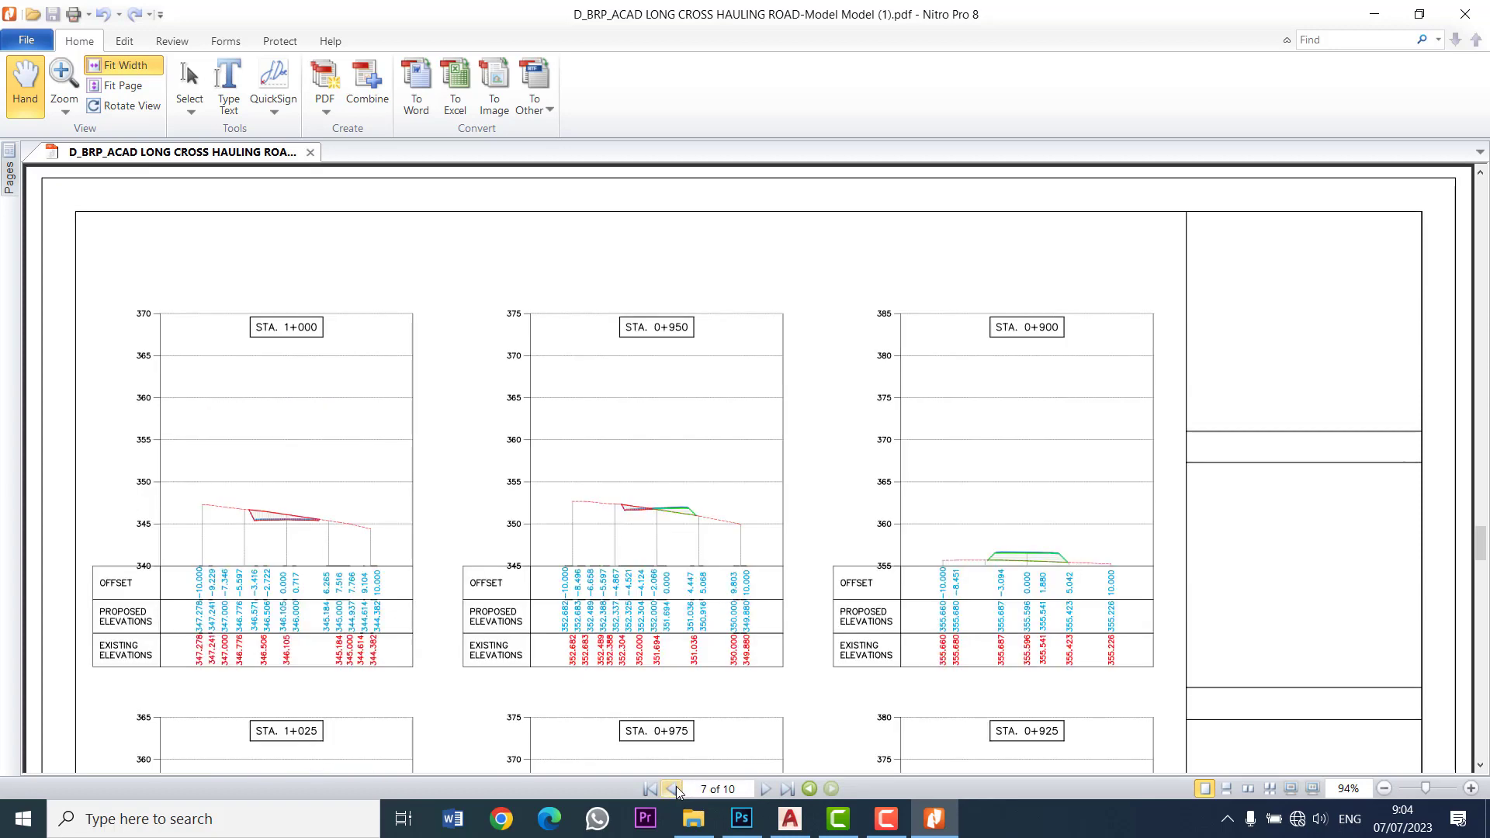
left_click(670, 788)
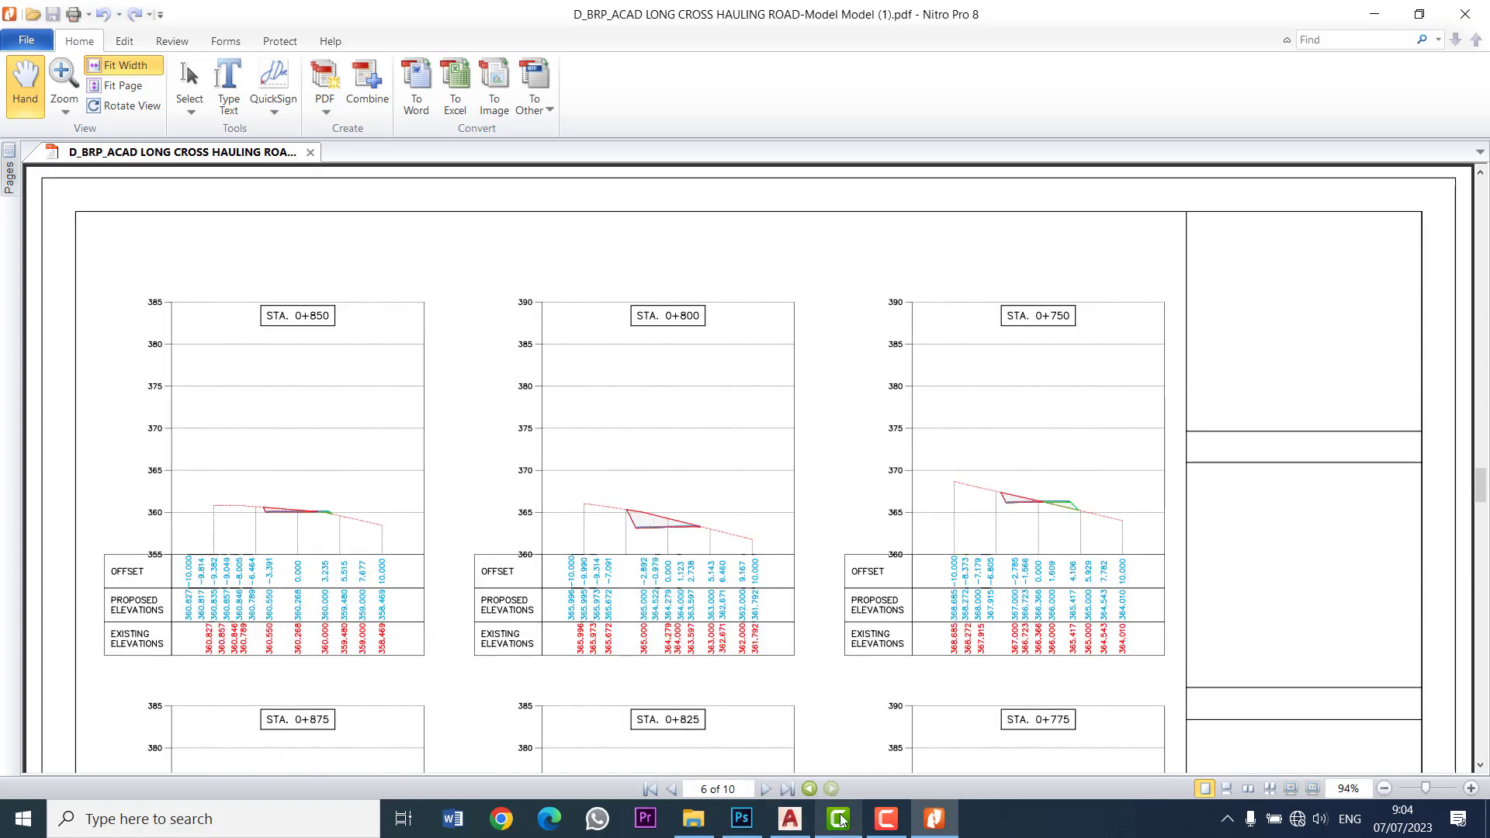
Step: Switch to the Civil 3D drawing and frame all ten cross-section sheets in view
left_click(788, 819)
scroll(732, 465, "down", 3)
scroll(968, 432, "down", 1)
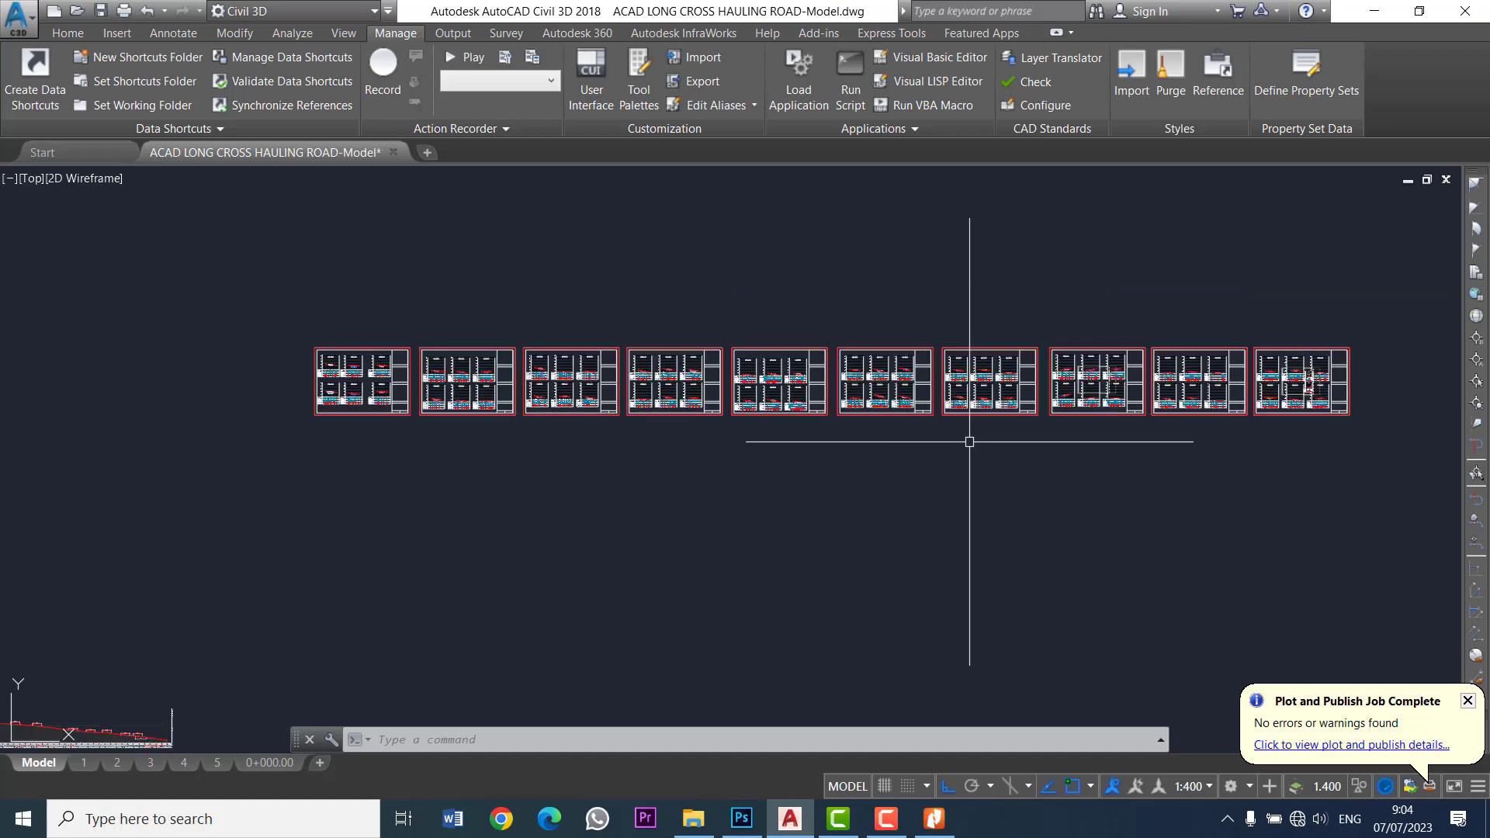
scroll(822, 432, "up", 1)
scroll(736, 371, "up", 2)
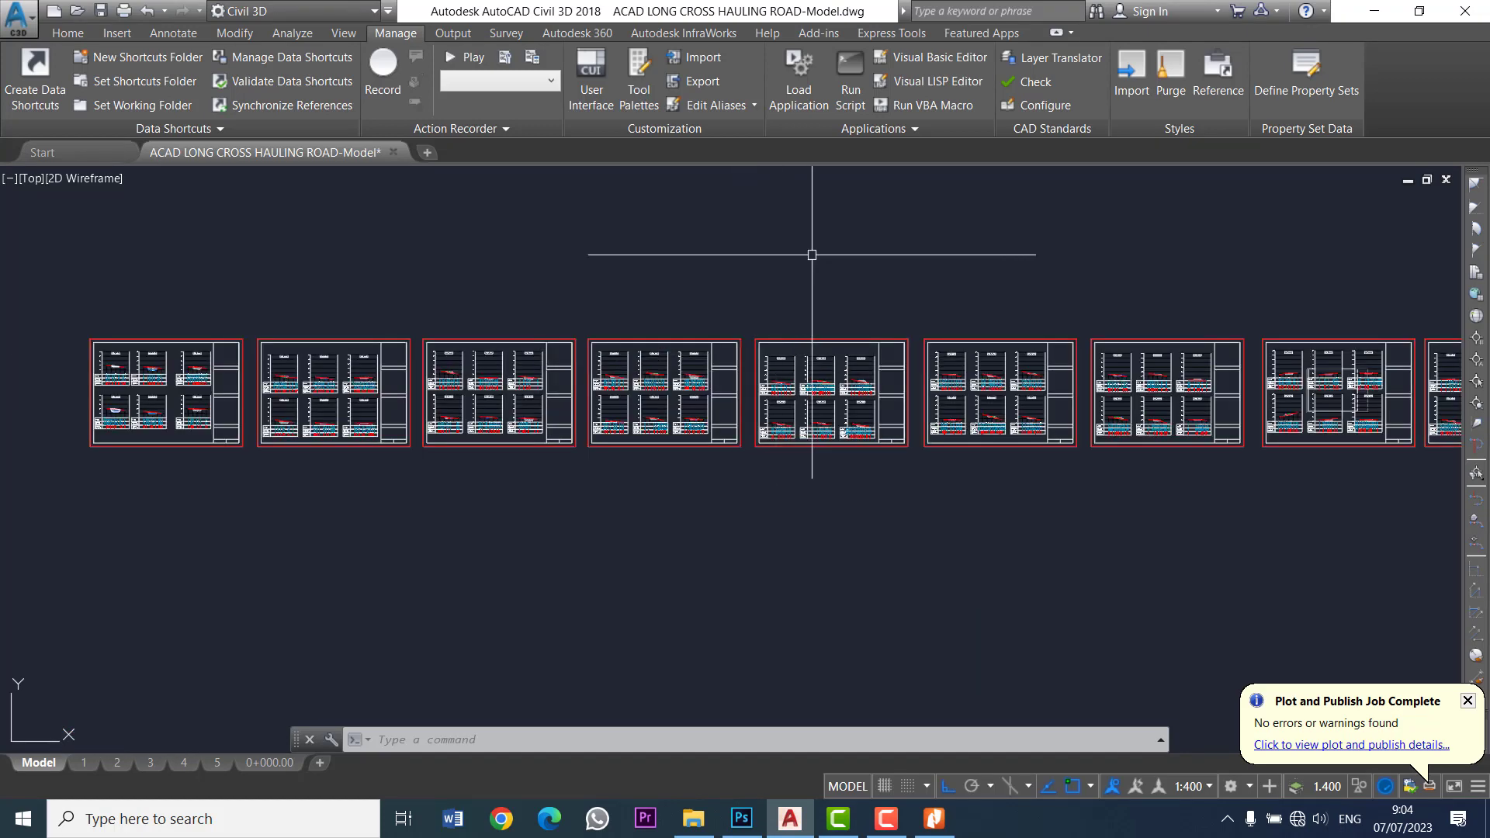
middle_click_drag(827, 255, 833, 254)
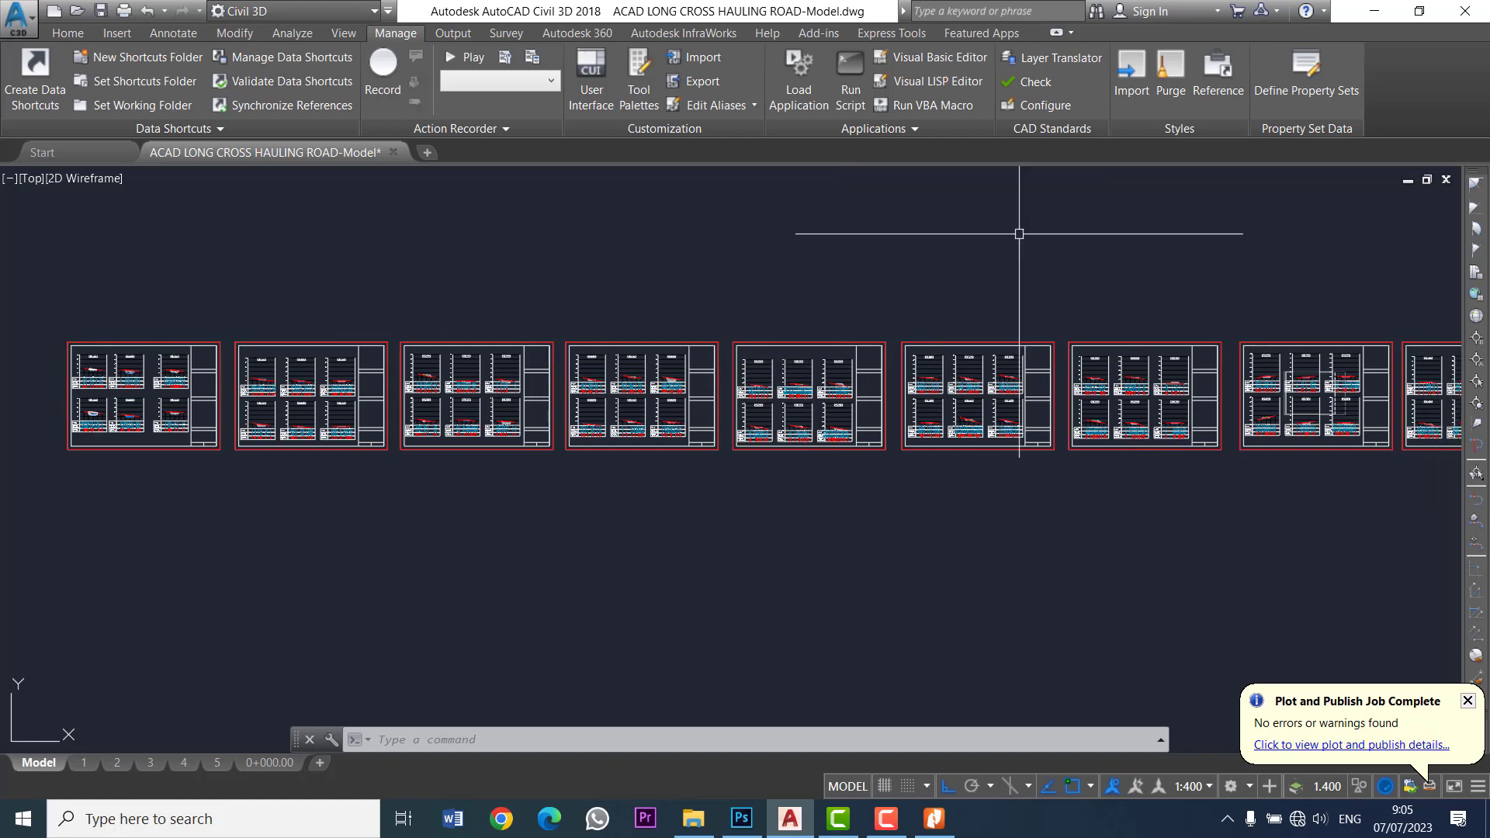
scroll(1014, 232, "down", 3)
middle_click_drag(828, 308, 766, 316)
middle_click_drag(931, 276, 897, 292)
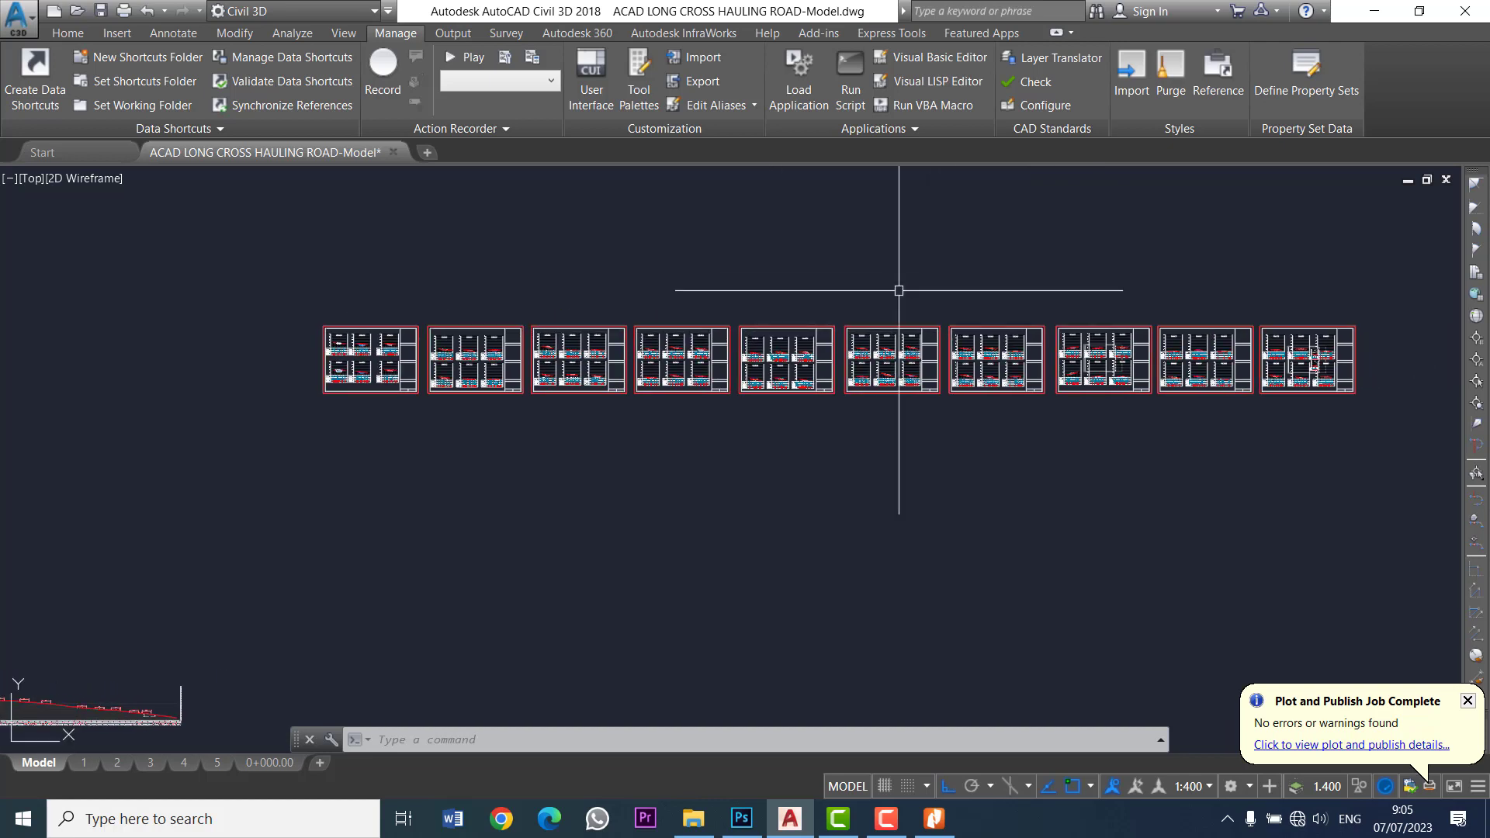